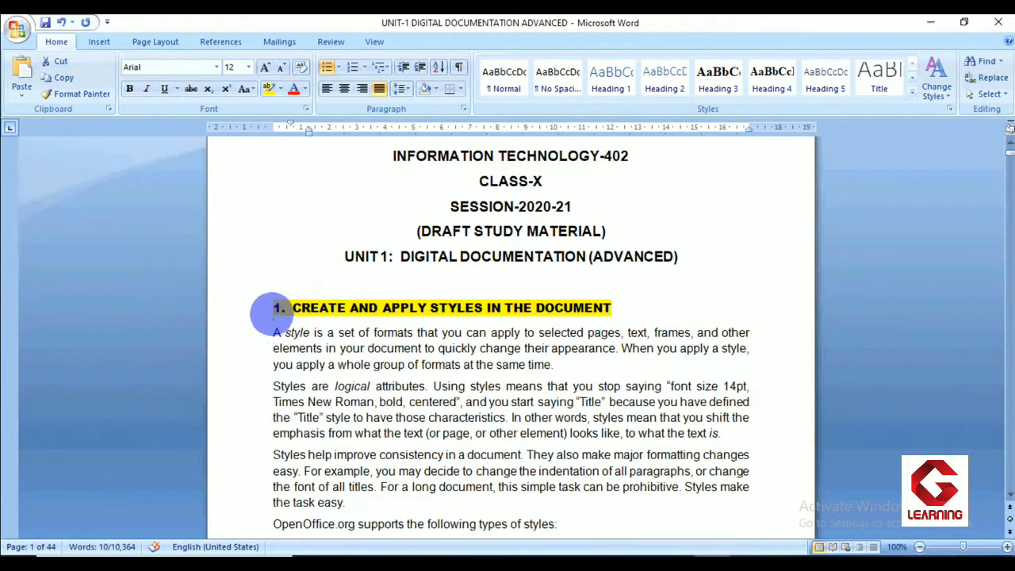
Read the section on creating and applying styles, marking its heading and the line introducing the supported style types
drag(273, 311, 580, 312)
scroll(349, 349, down, 1)
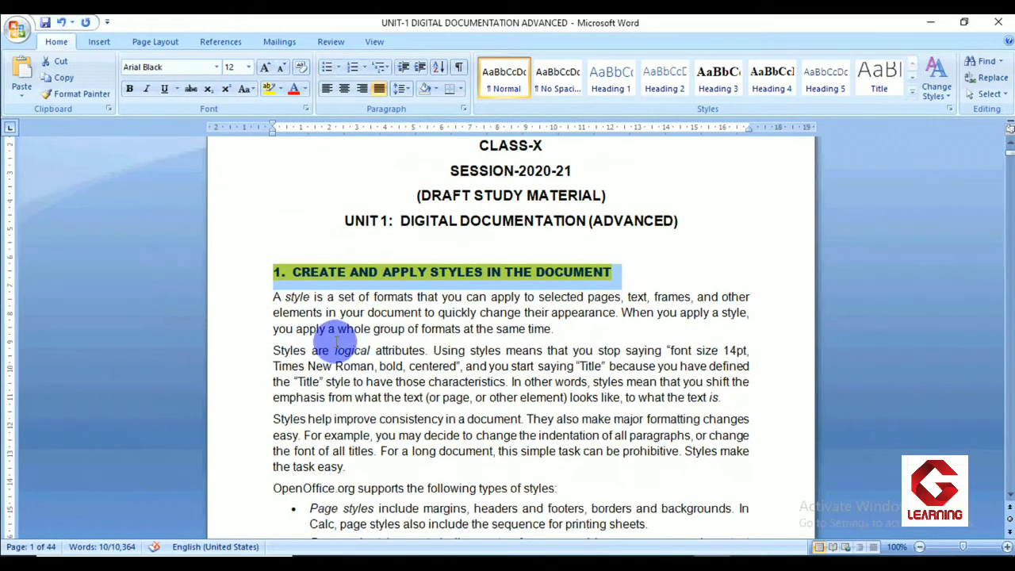
click(327, 328)
scroll(272, 295, down, 3)
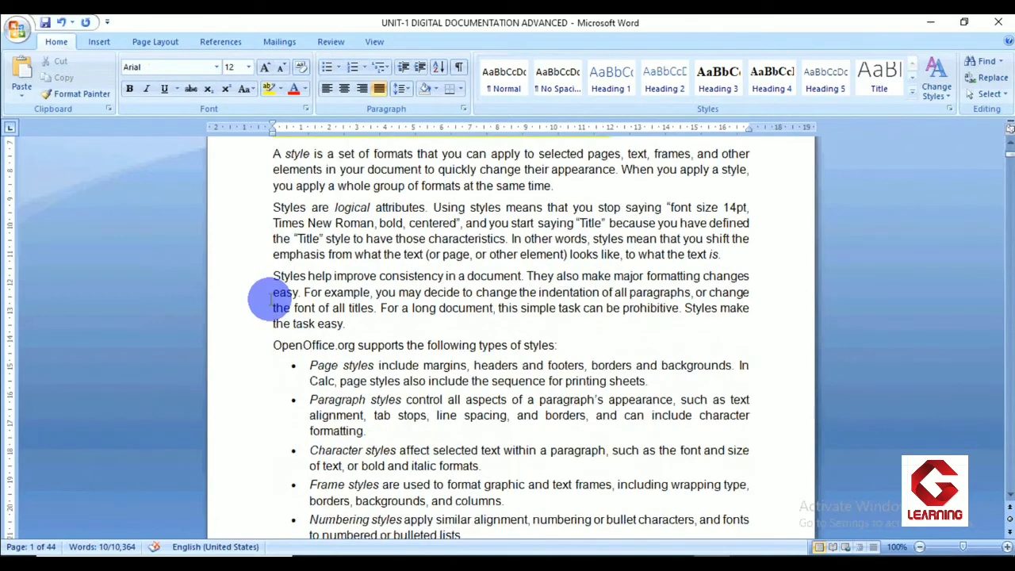
scroll(273, 243, down, 5)
scroll(273, 238, up, 6)
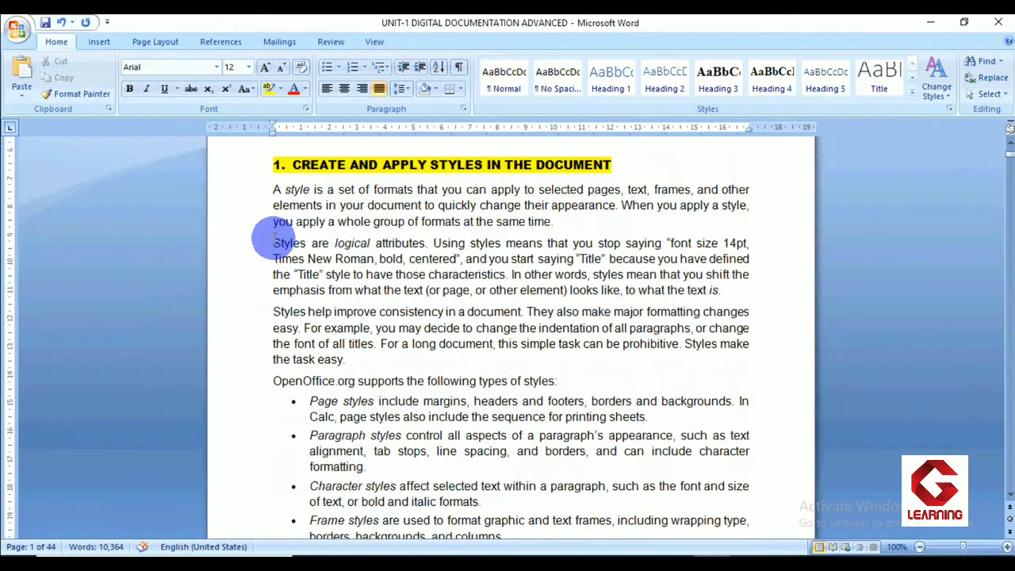
scroll(274, 241, down, 1)
scroll(290, 340, down, 3)
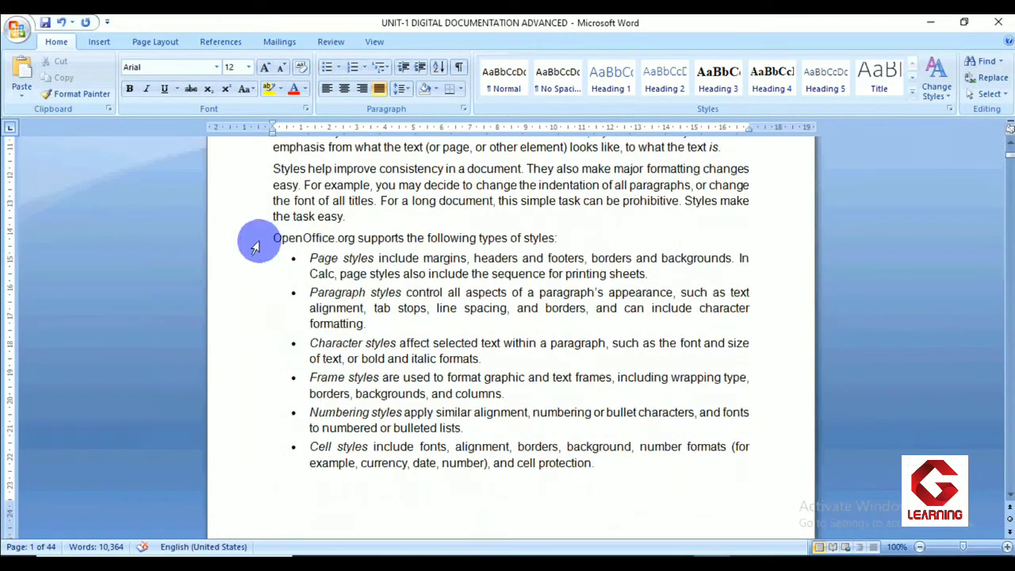
drag(270, 237, 559, 238)
Examine the Applying styles section, marking its heading and the Styles and Formatting window and Fill Format mode methods
scroll(331, 313, down, 14)
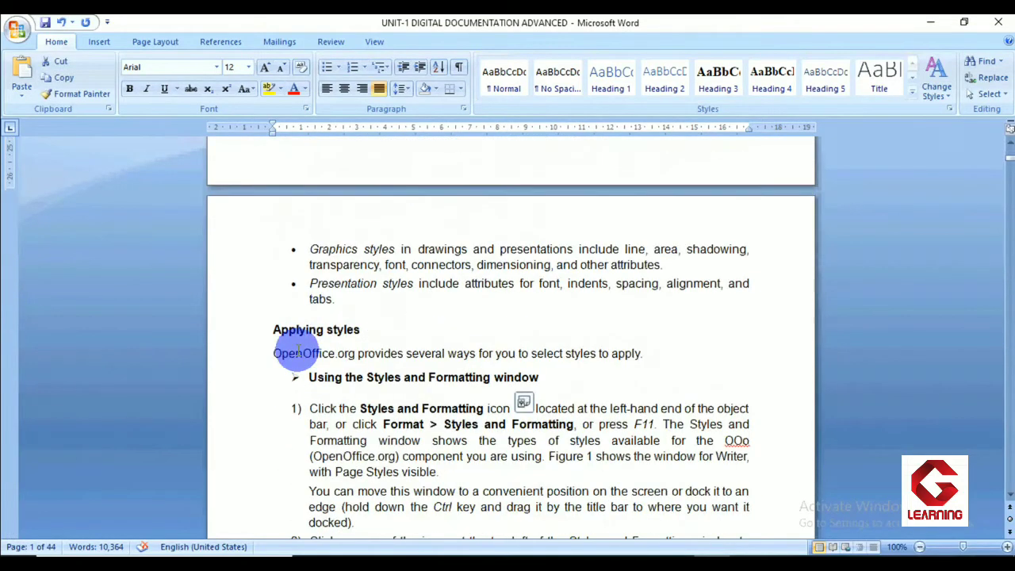
scroll(267, 230, down, 2)
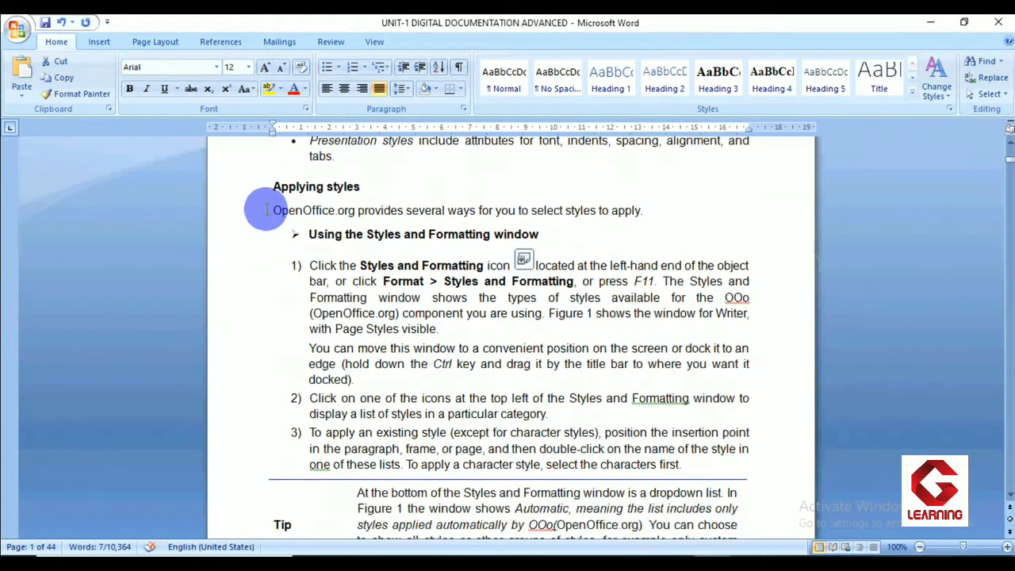
drag(271, 151, 364, 163)
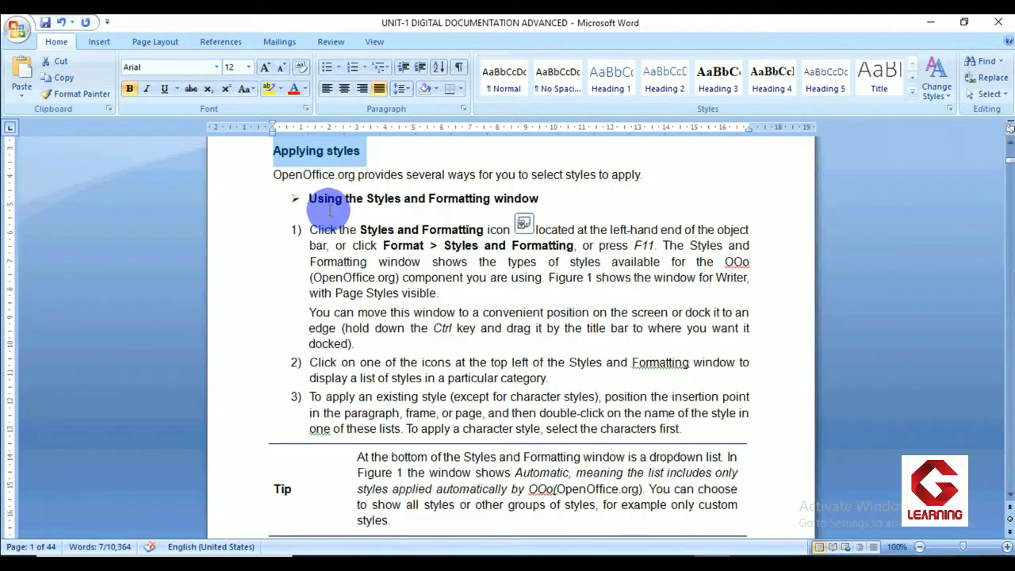
drag(309, 198, 535, 200)
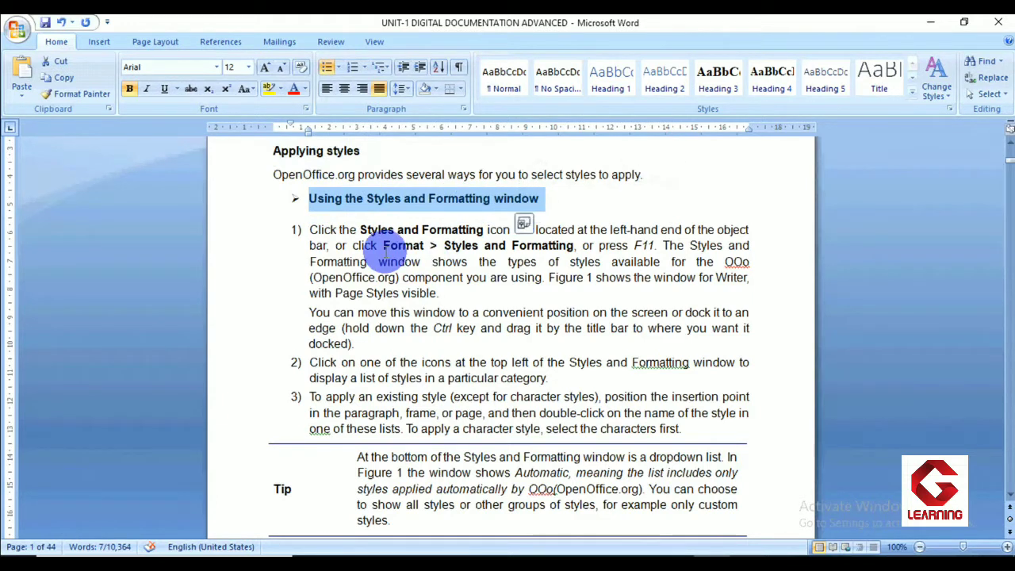
scroll(387, 251, down, 15)
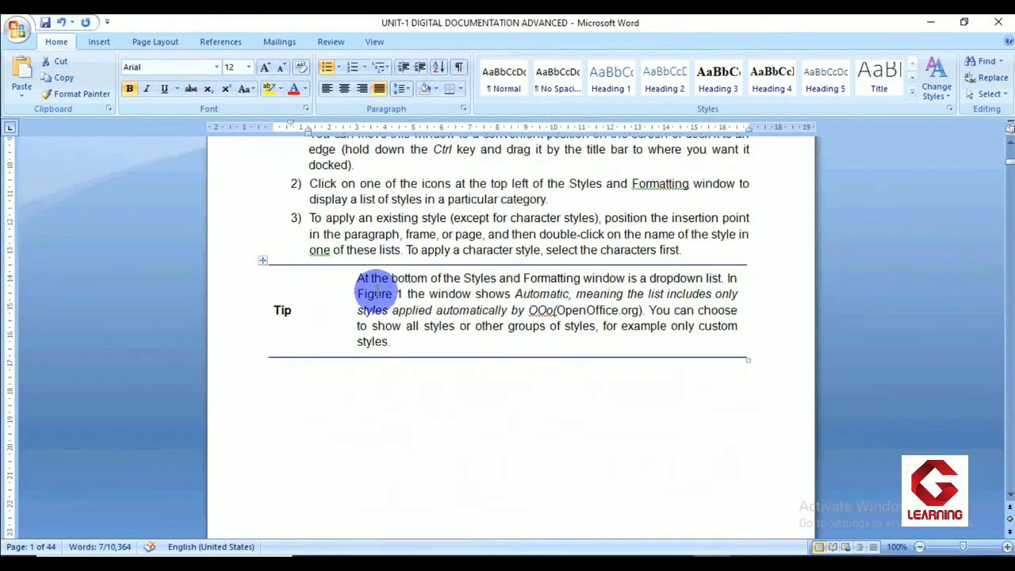
scroll(370, 323, down, 1)
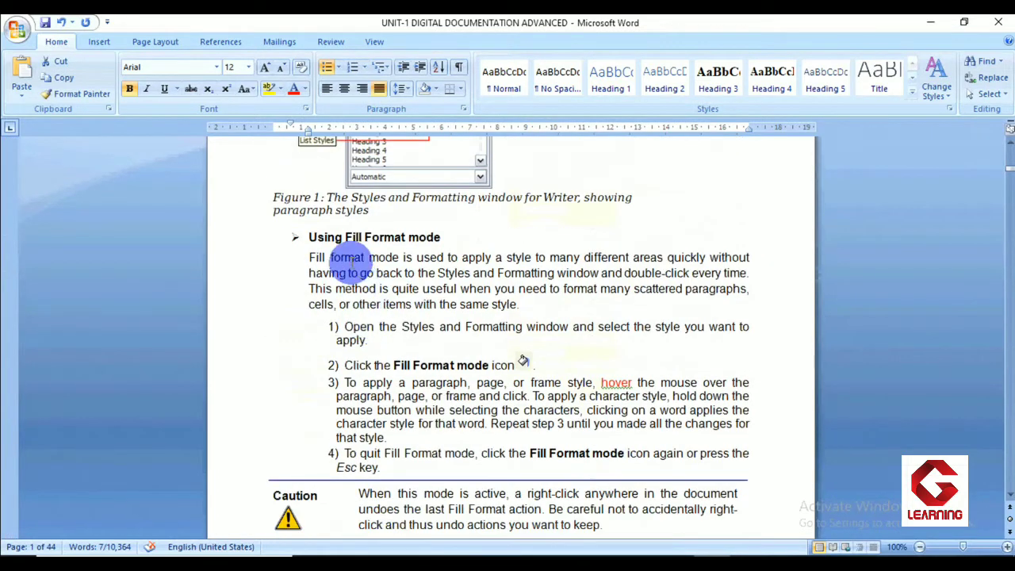
drag(346, 237, 440, 236)
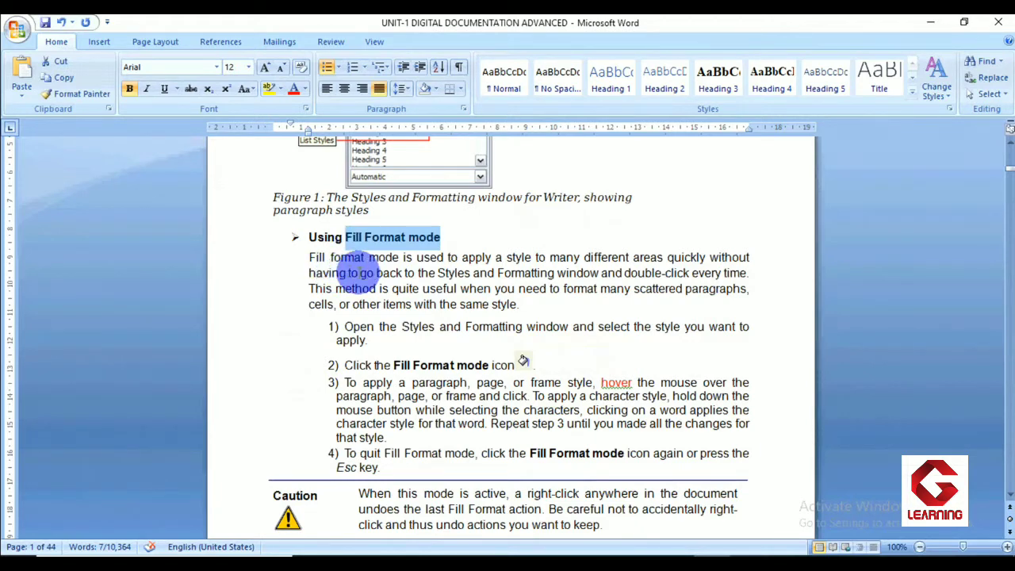
Examine the Creating new (custom) styles section, marking its heading and the from-selection and drag-and-drop methods
scroll(362, 268, down, 4)
scroll(362, 273, down, 10)
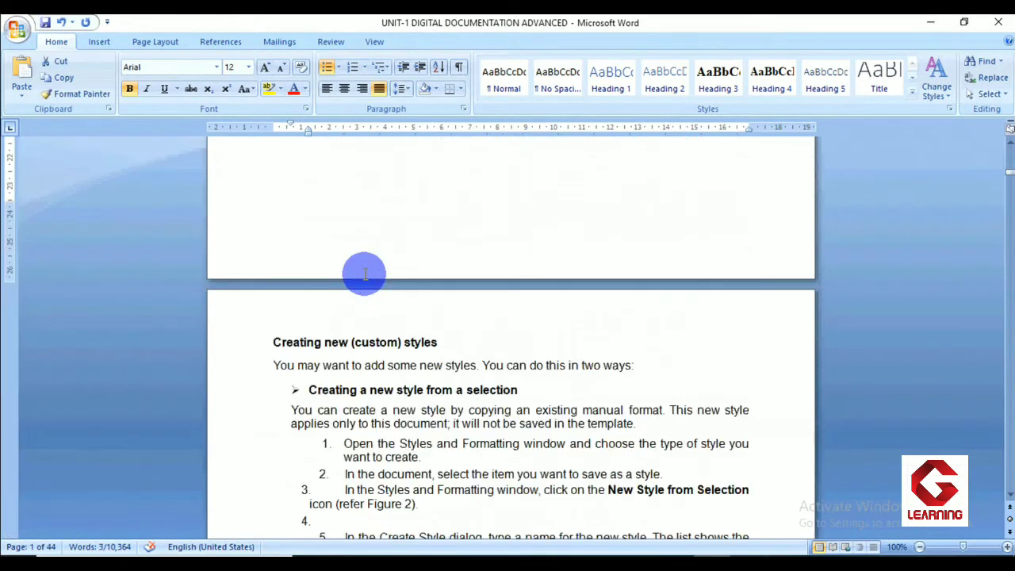
drag(274, 199, 441, 199)
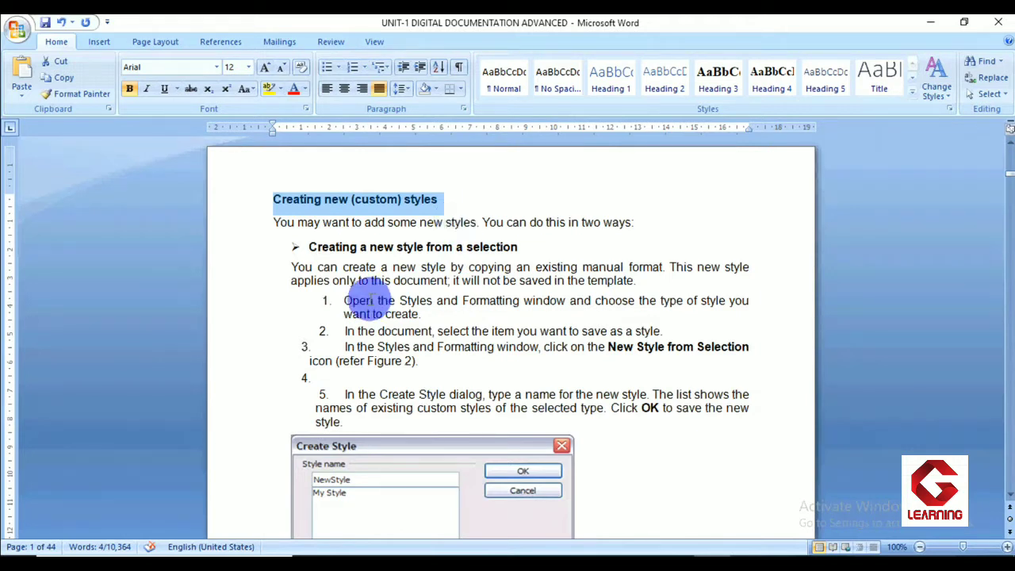
click(317, 248)
drag(317, 247, 511, 250)
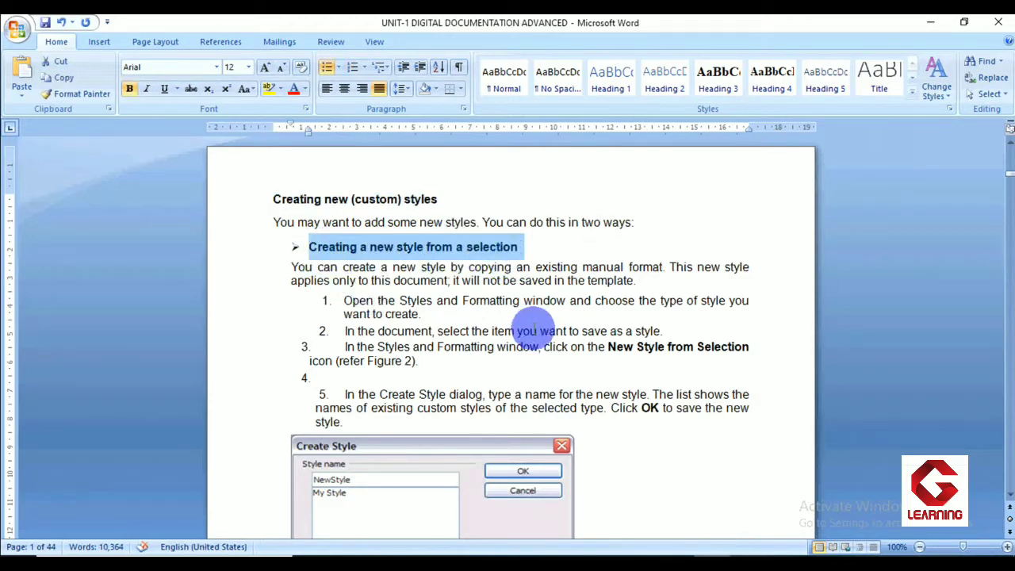
scroll(530, 328, down, 5)
scroll(407, 321, down, 5)
scroll(407, 321, down, 1)
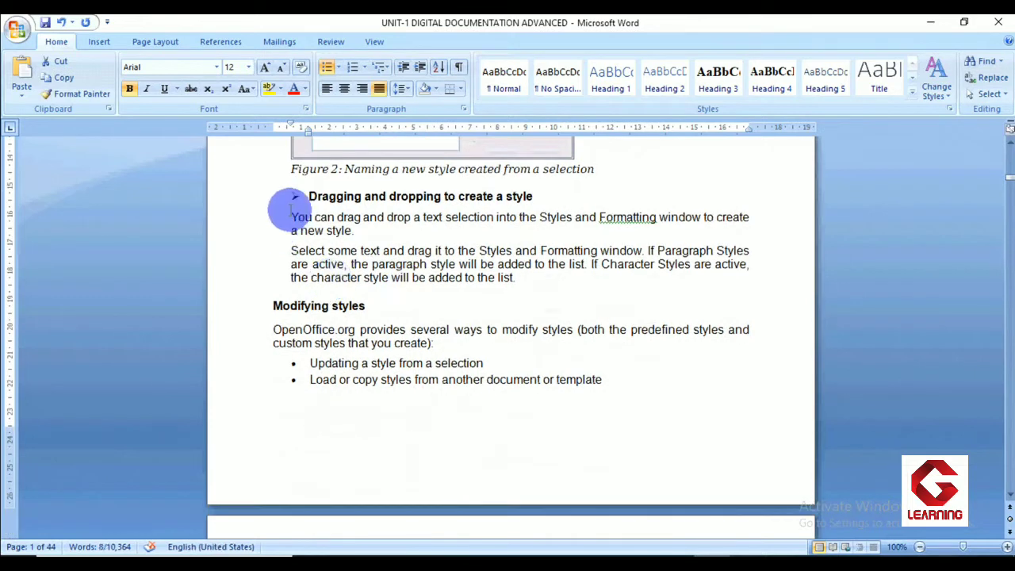
drag(319, 195, 518, 197)
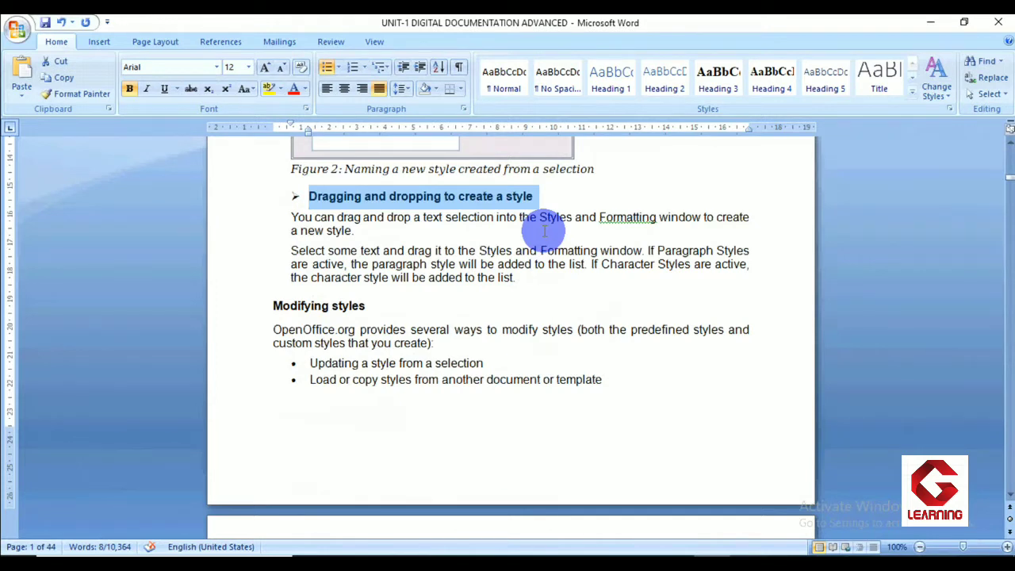
Examine the Modifying styles section, marking its heading and the bullets on updating from a selection and loading or copying styles
scroll(346, 306, down, 5)
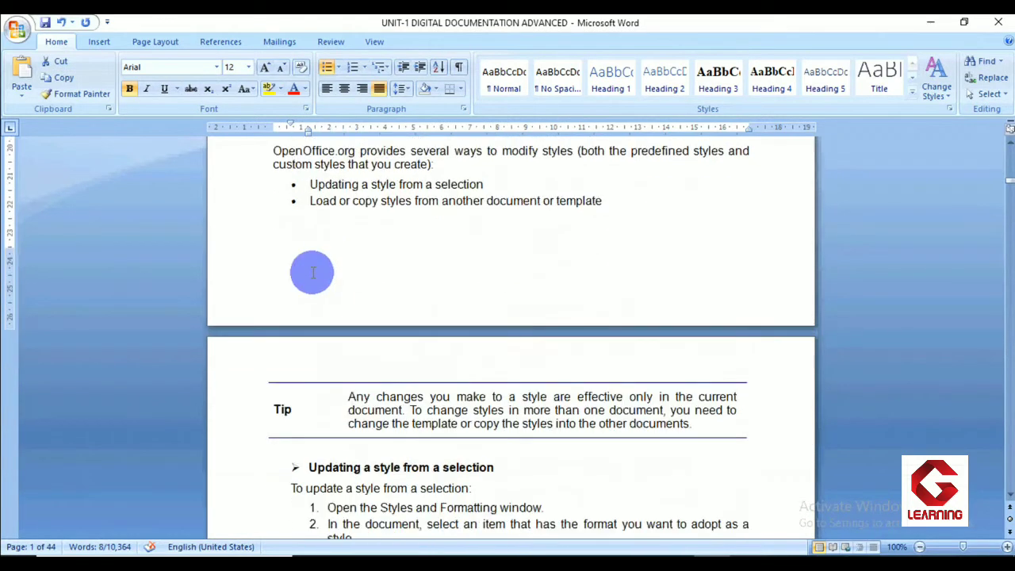
scroll(301, 254, up, 1)
scroll(284, 205, up, 1)
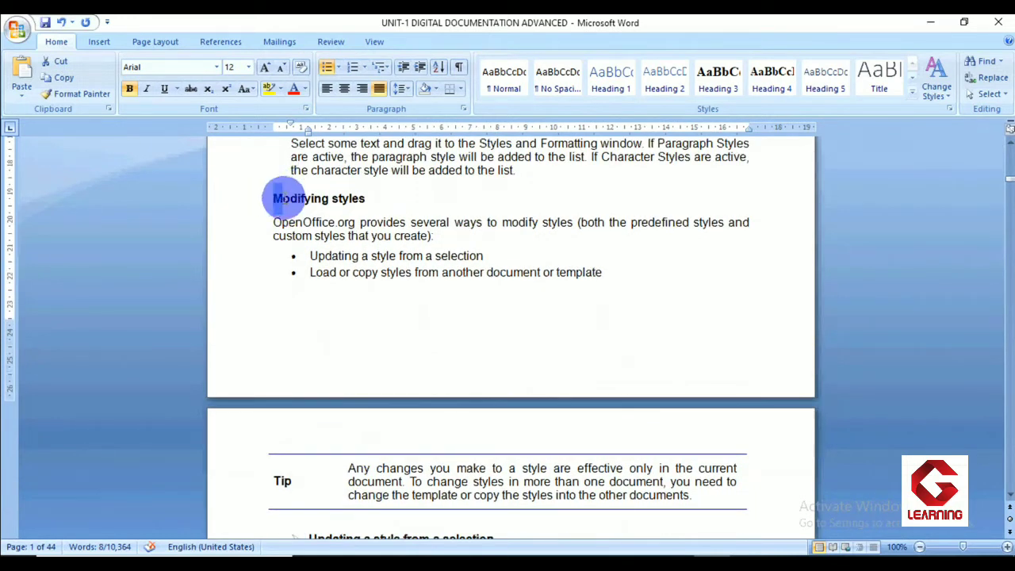
drag(272, 198, 353, 199)
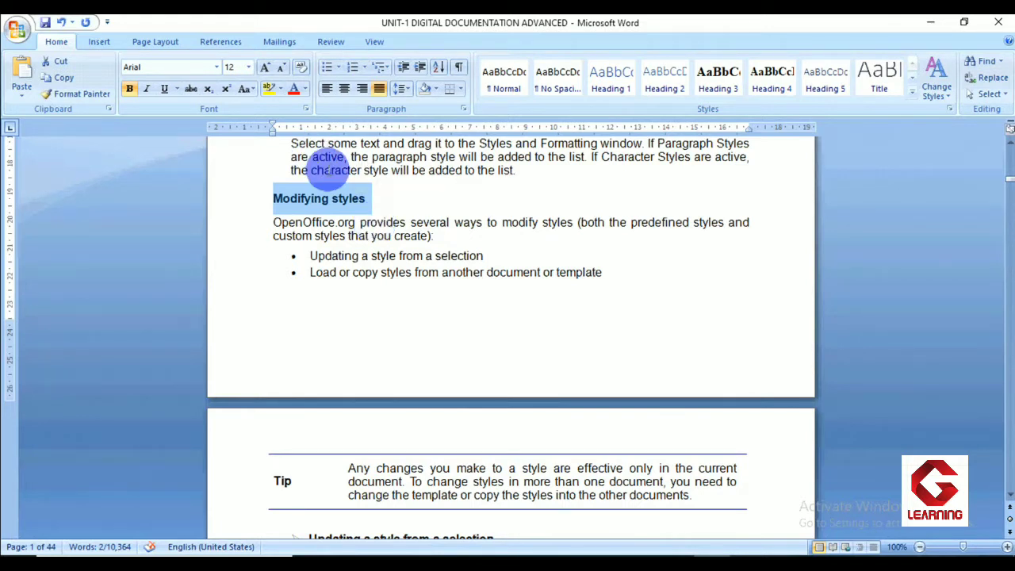
click(290, 199)
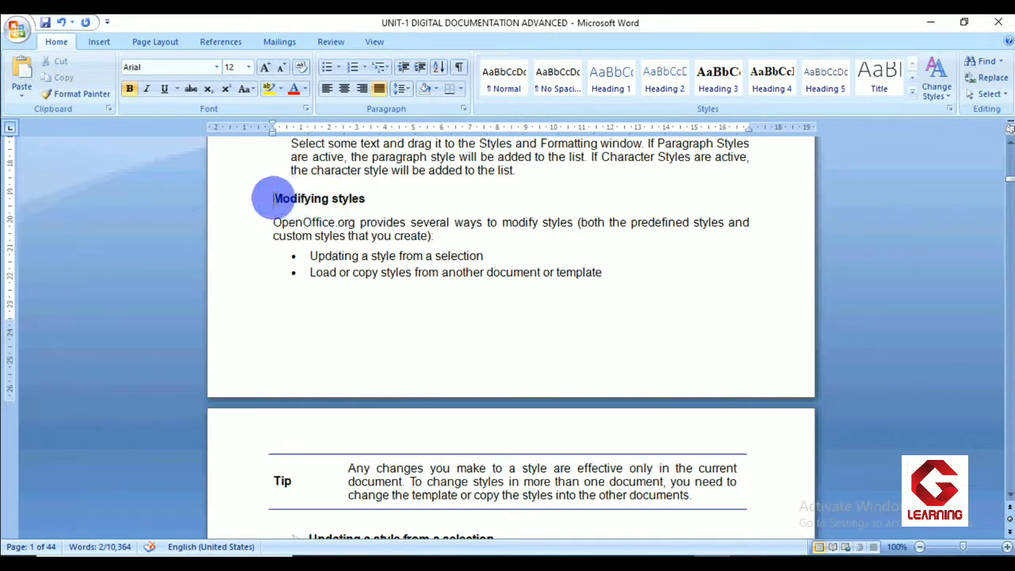
drag(272, 198, 354, 205)
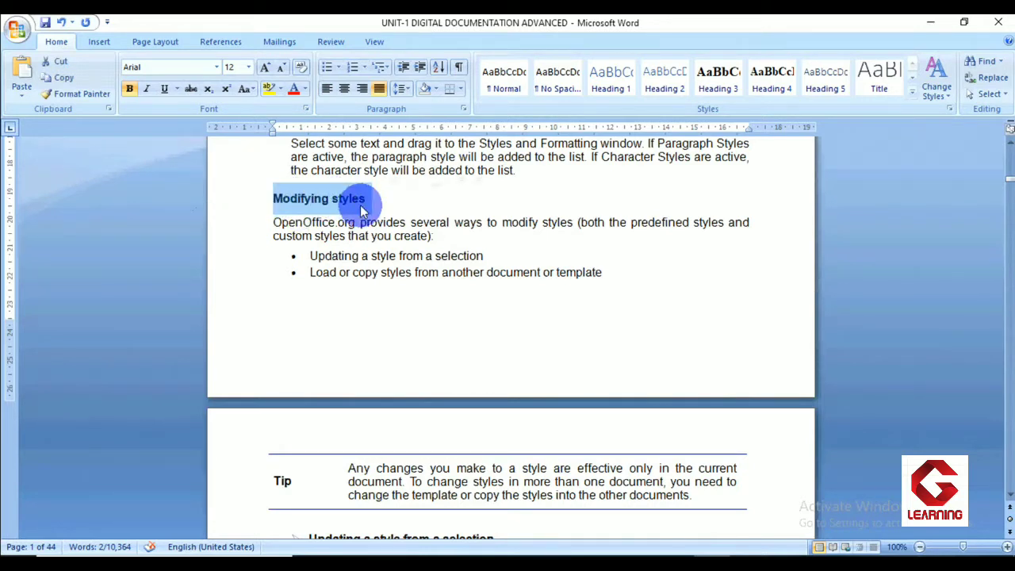
scroll(327, 263, down, 1)
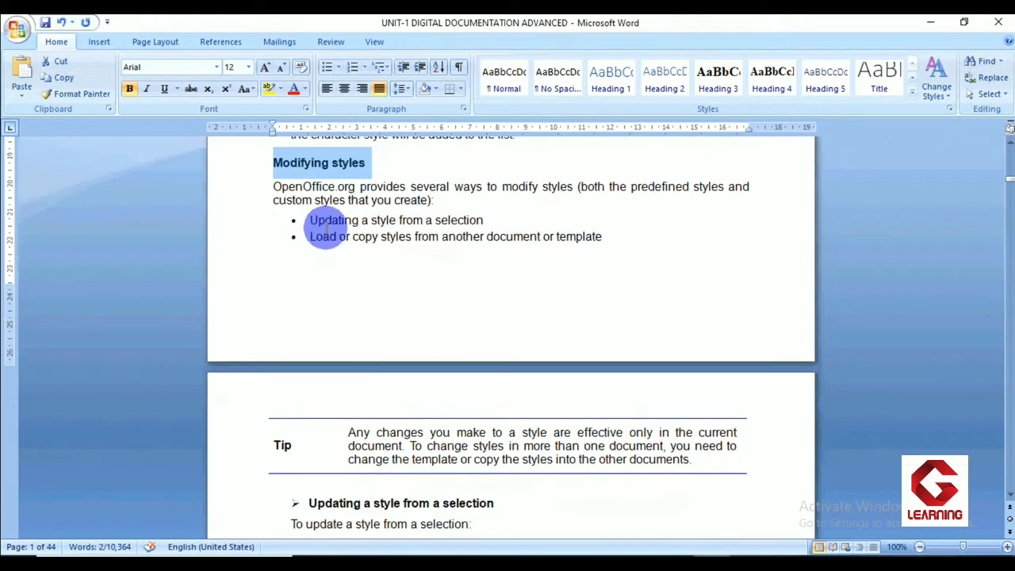
click(310, 221)
drag(310, 221, 468, 220)
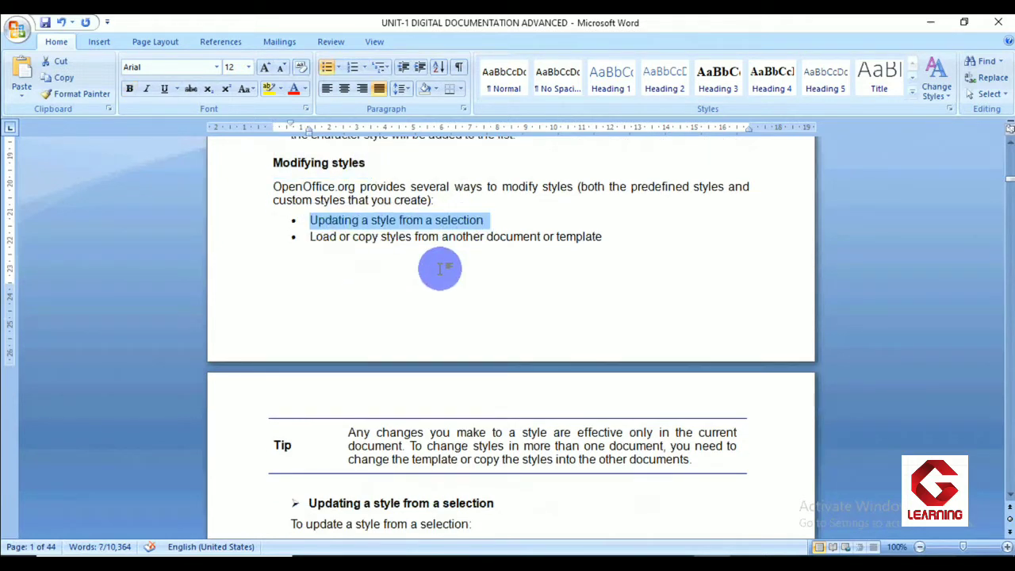
drag(310, 236, 595, 262)
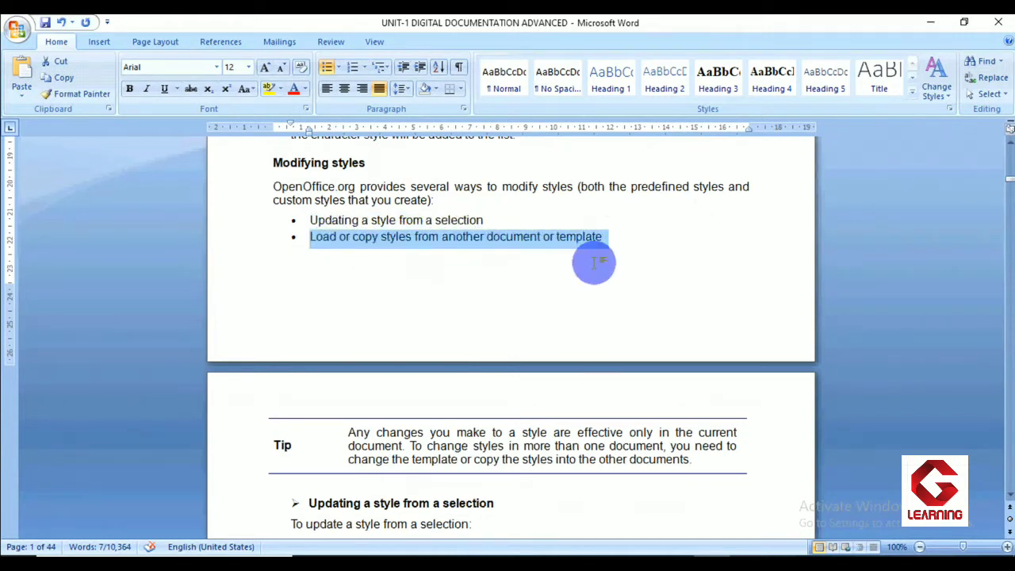
Return to the Applying styles section and review the instructions for using the Styles and Formatting window
scroll(568, 324, up, 3)
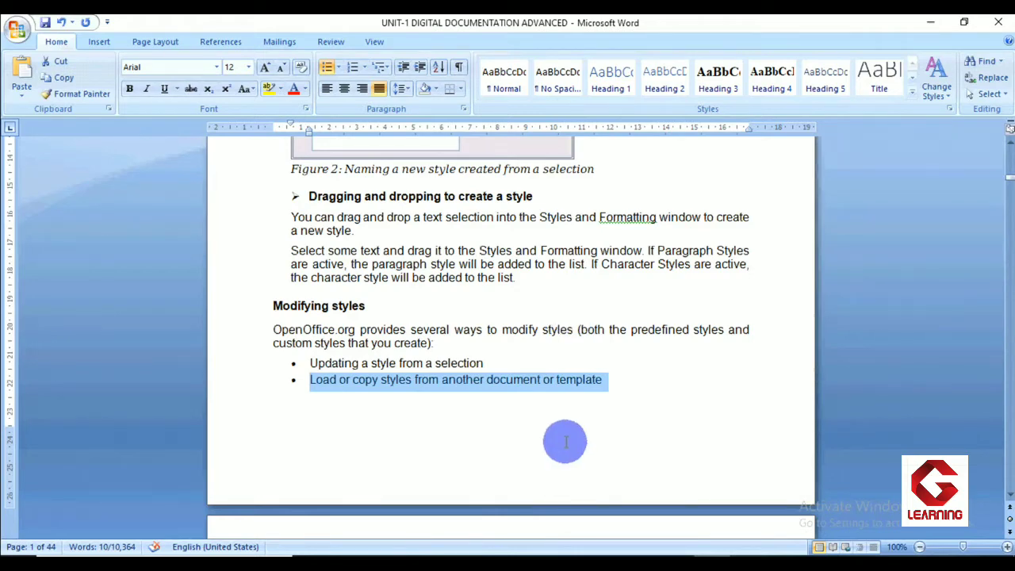
scroll(564, 438, up, 15)
scroll(564, 438, up, 15)
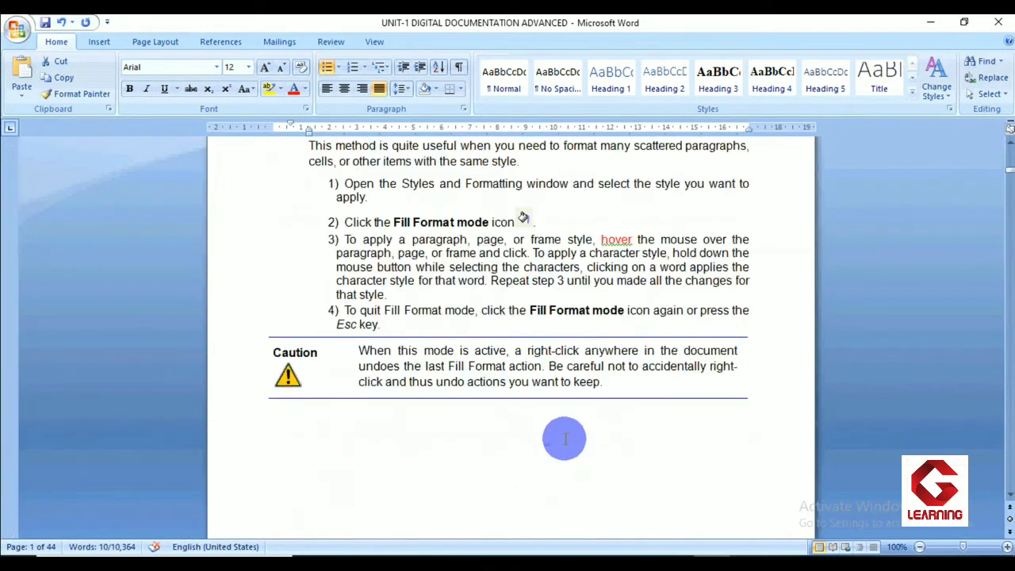
scroll(563, 438, up, 15)
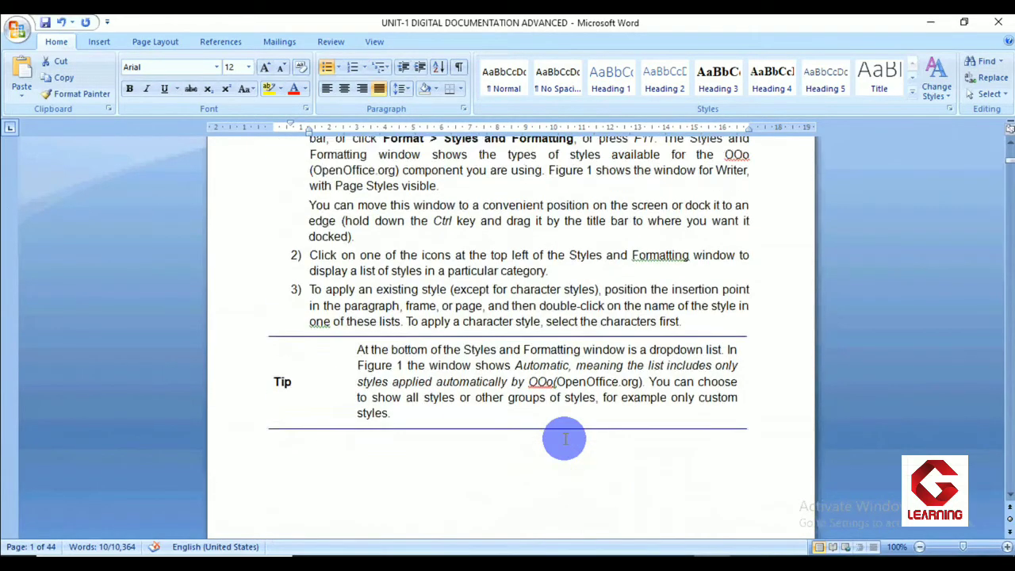
scroll(564, 435, down, 3)
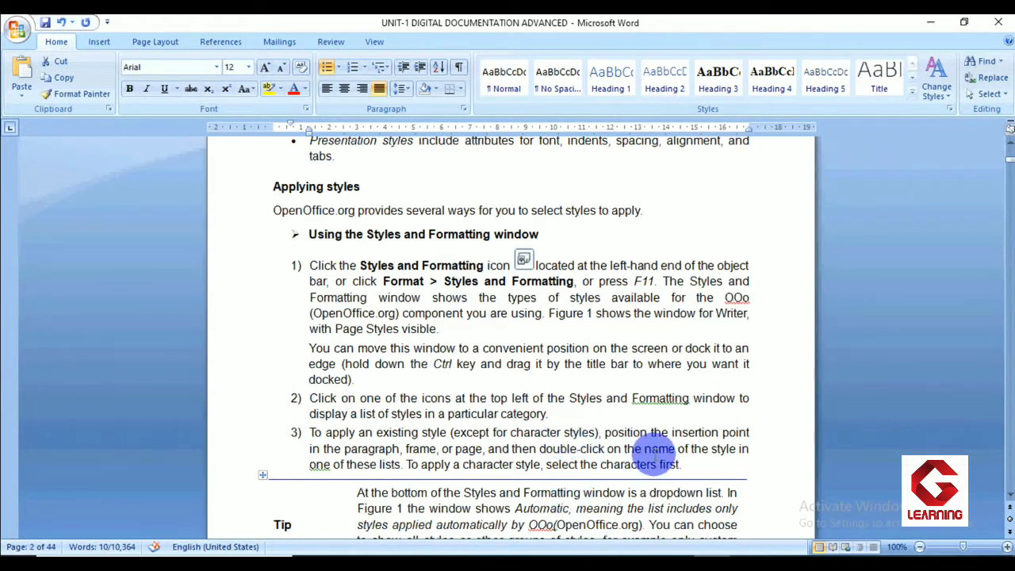
Switch to Testing.odt in OpenOffice Writer and mark the Apply Styles, Styles and Formatting window, and first paragraph example headings
click(748, 563)
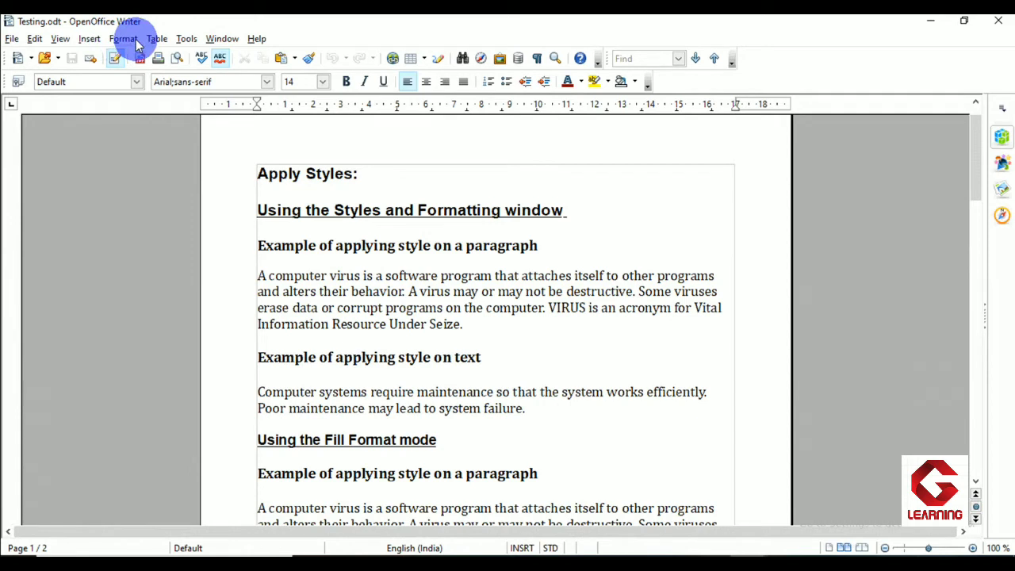
scroll(254, 194, down, 1)
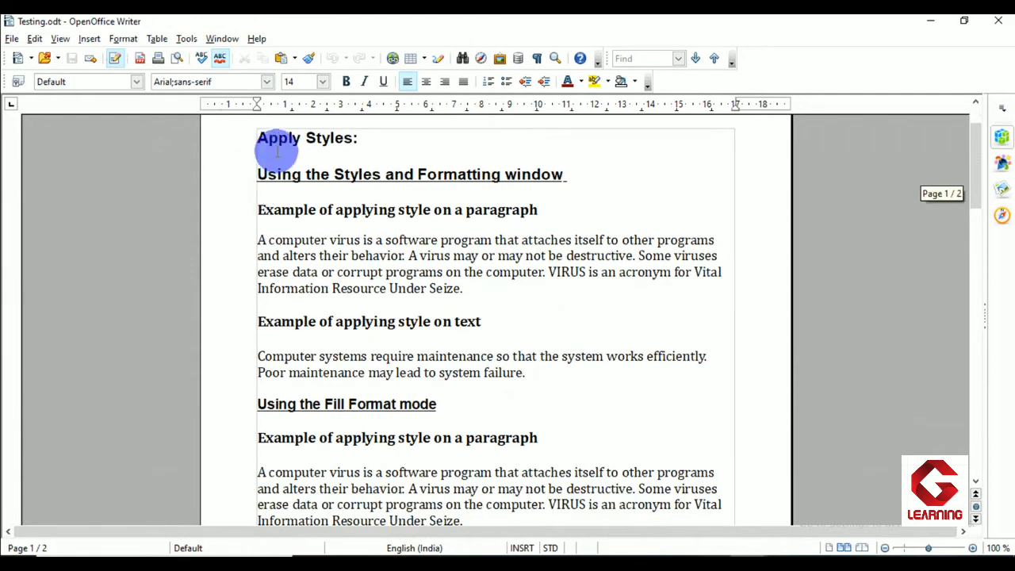
click(257, 138)
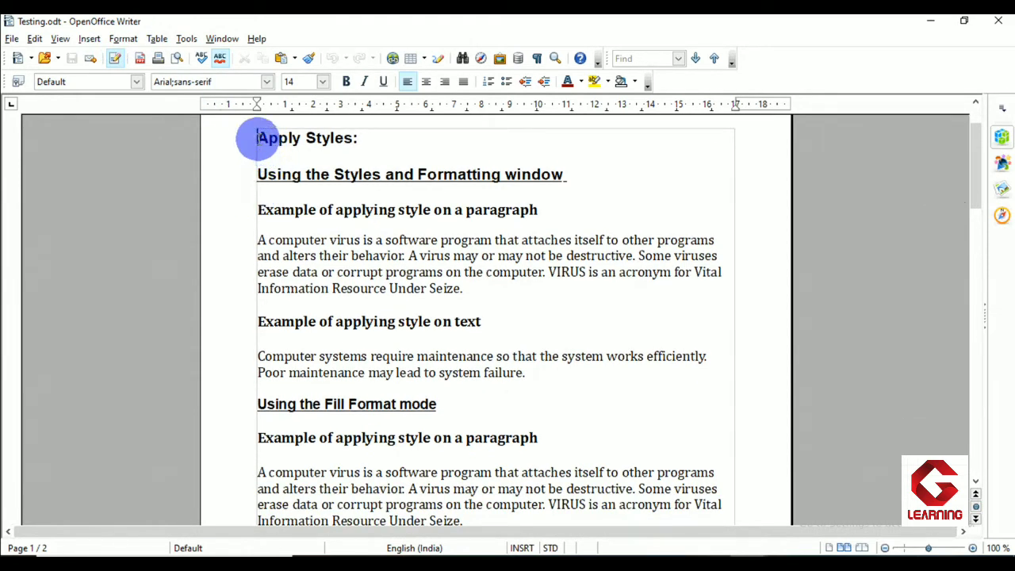
drag(257, 138, 358, 137)
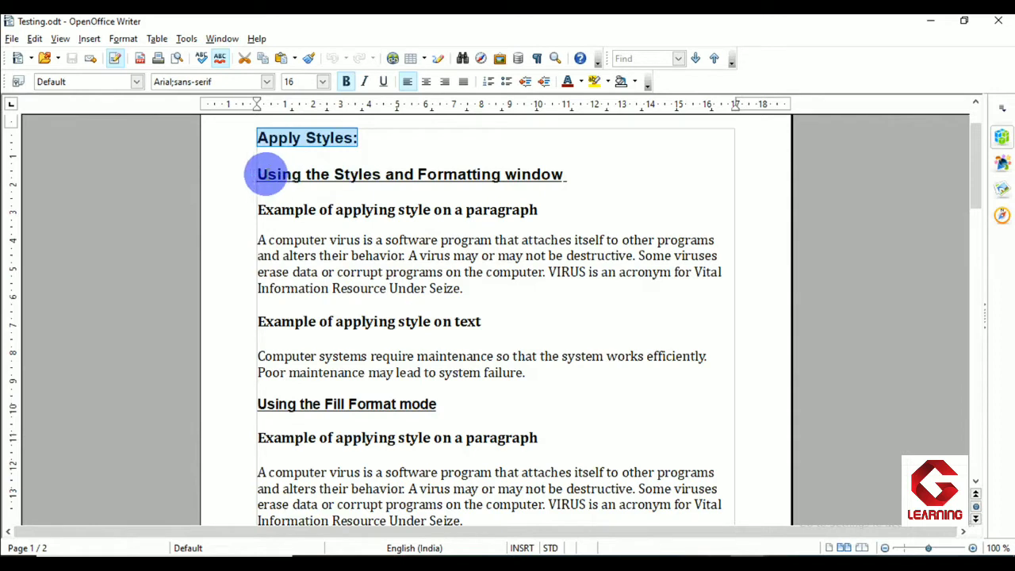
drag(258, 173, 566, 181)
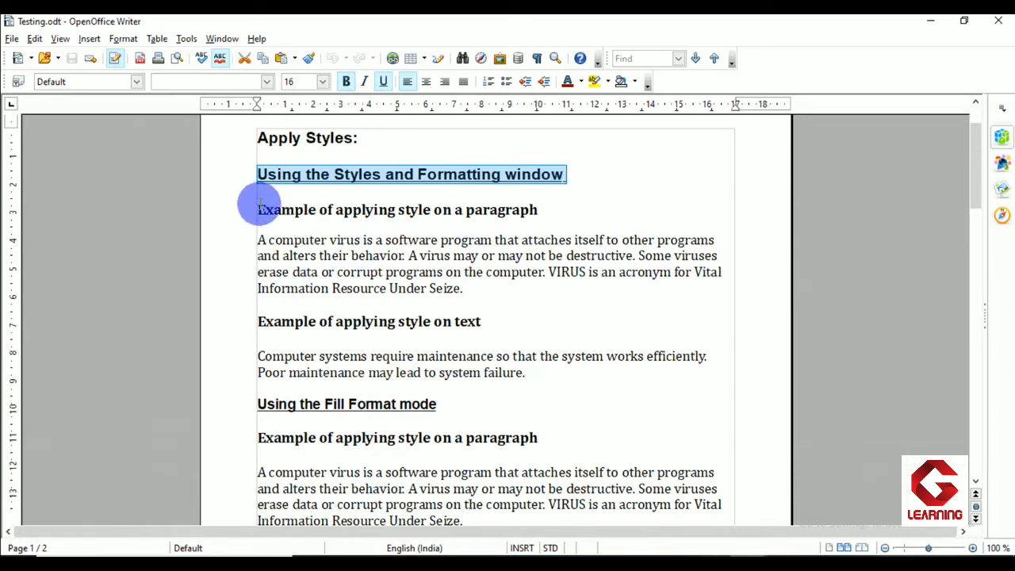
drag(256, 208, 539, 207)
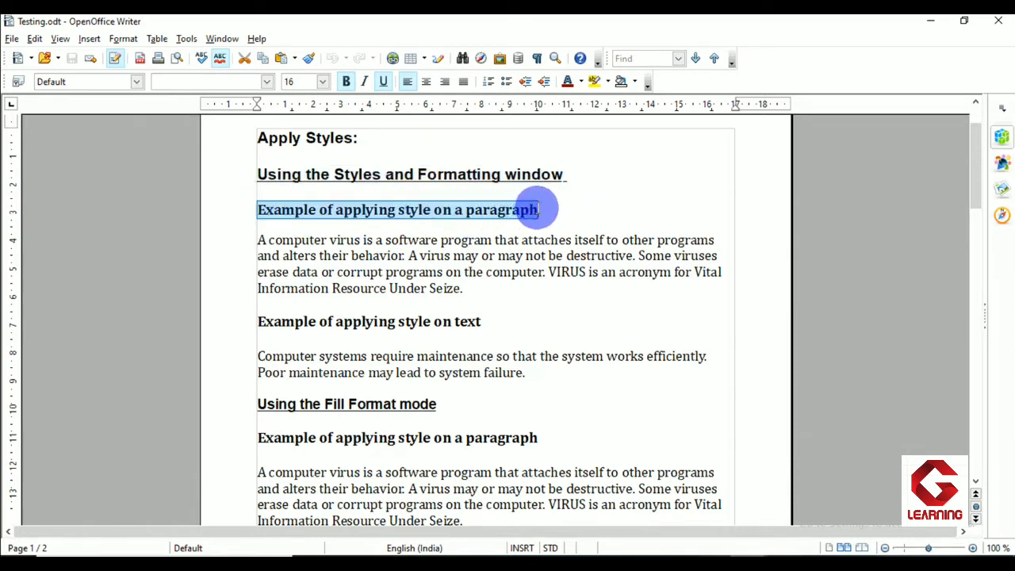
drag(335, 174, 564, 175)
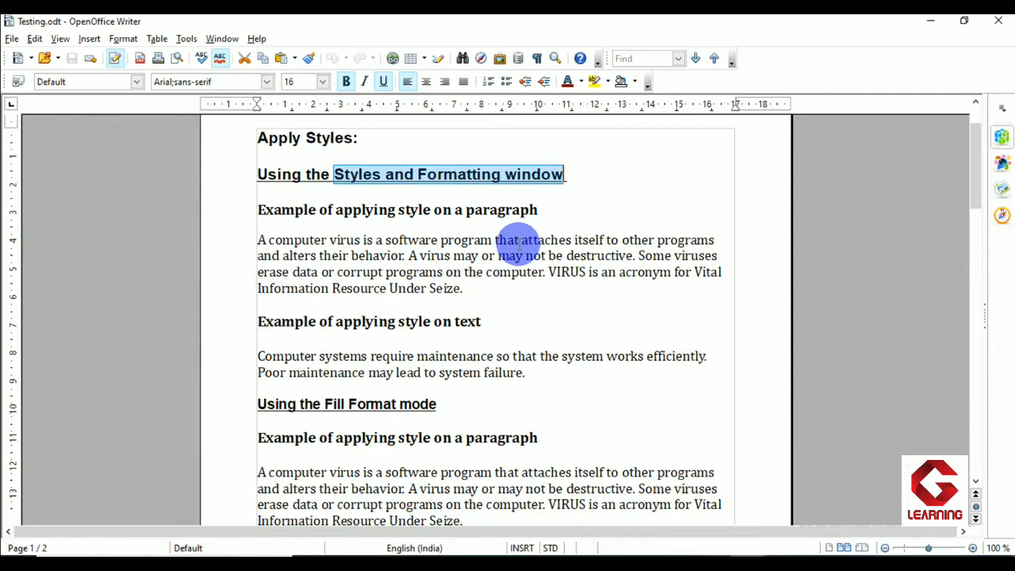
Open the Styles and Formatting window and apply the sample para paragraph style to the first computer virus paragraph
key(F11)
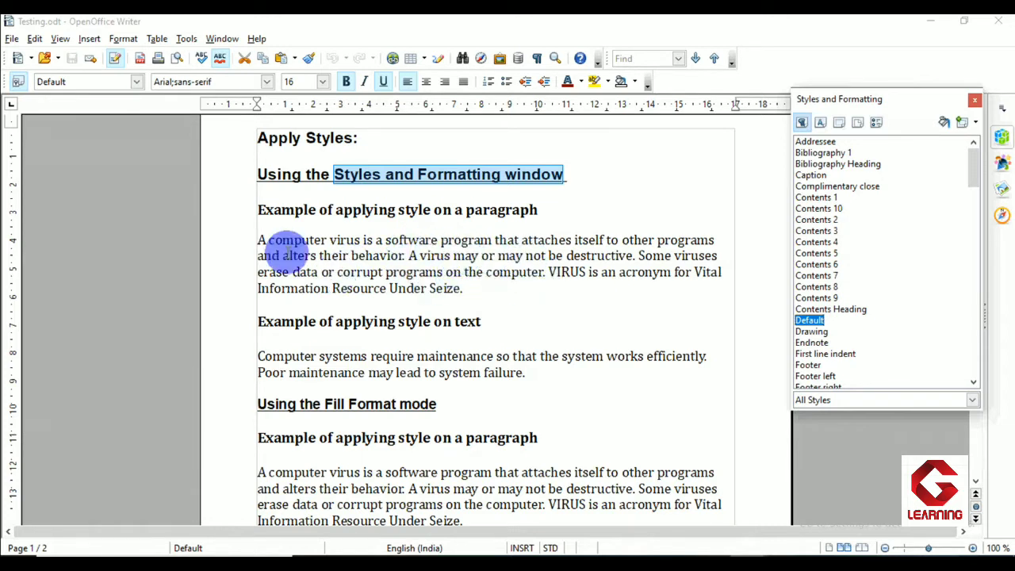
click(257, 240)
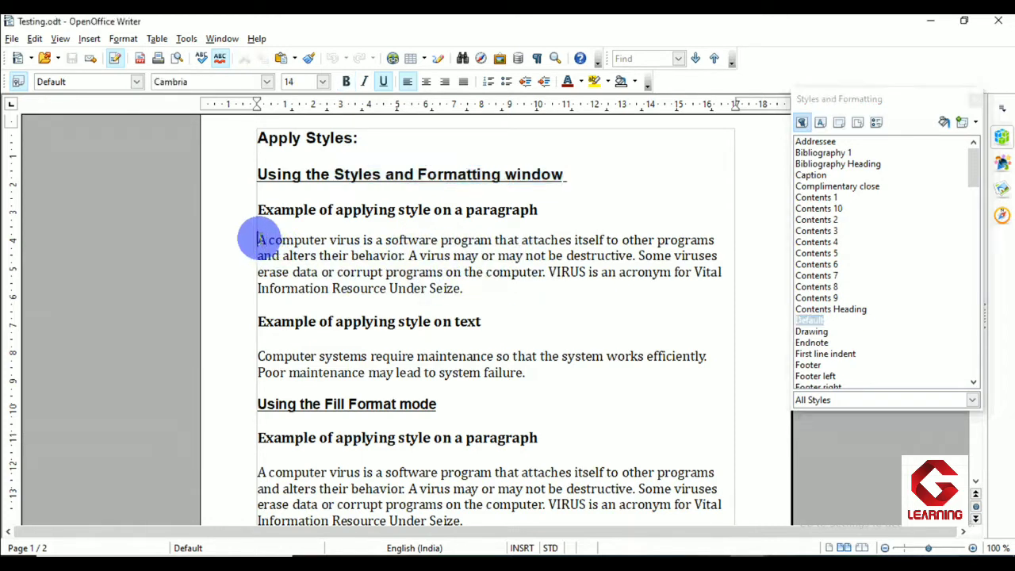
drag(257, 240, 489, 281)
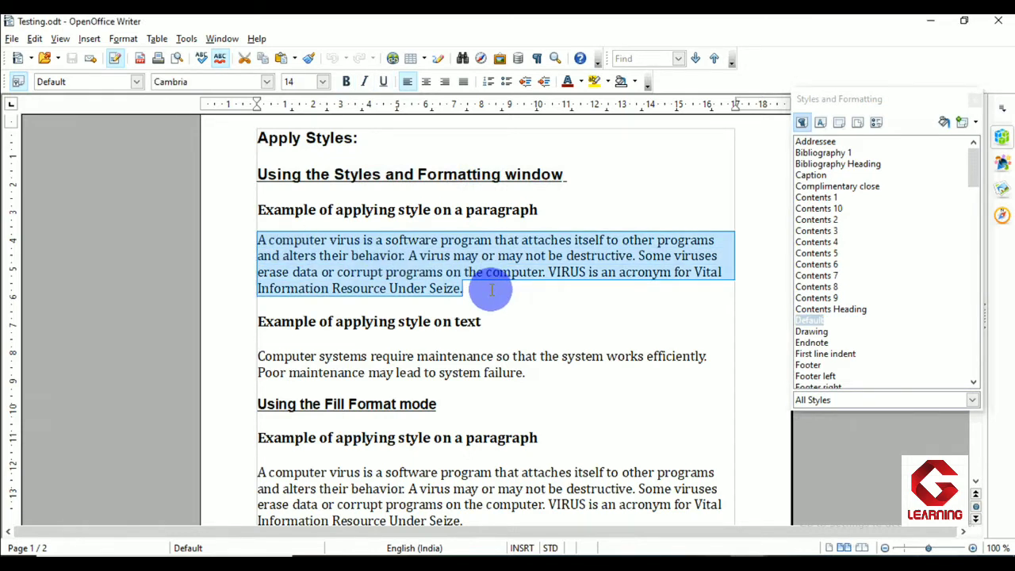
click(446, 256)
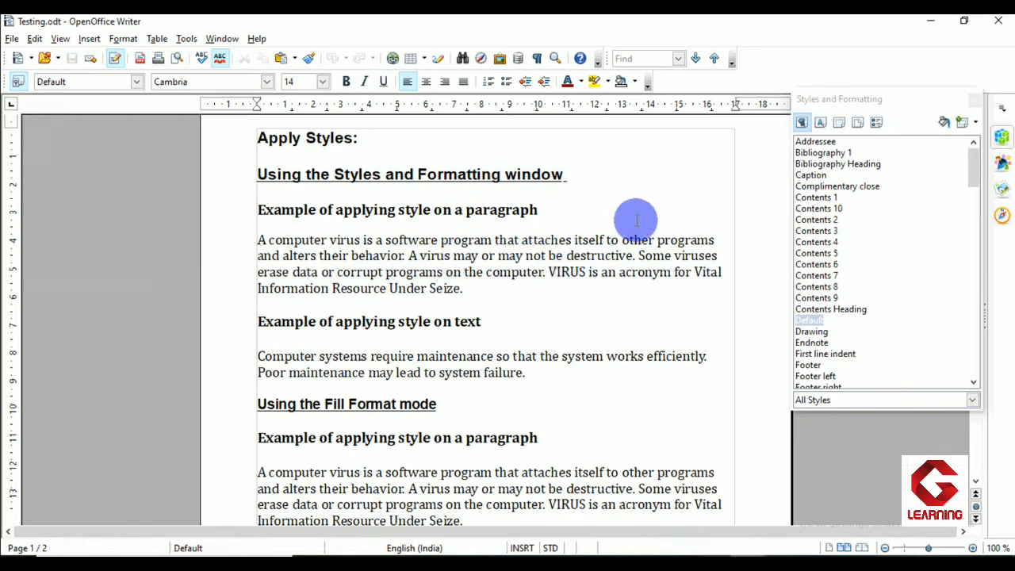
click(803, 127)
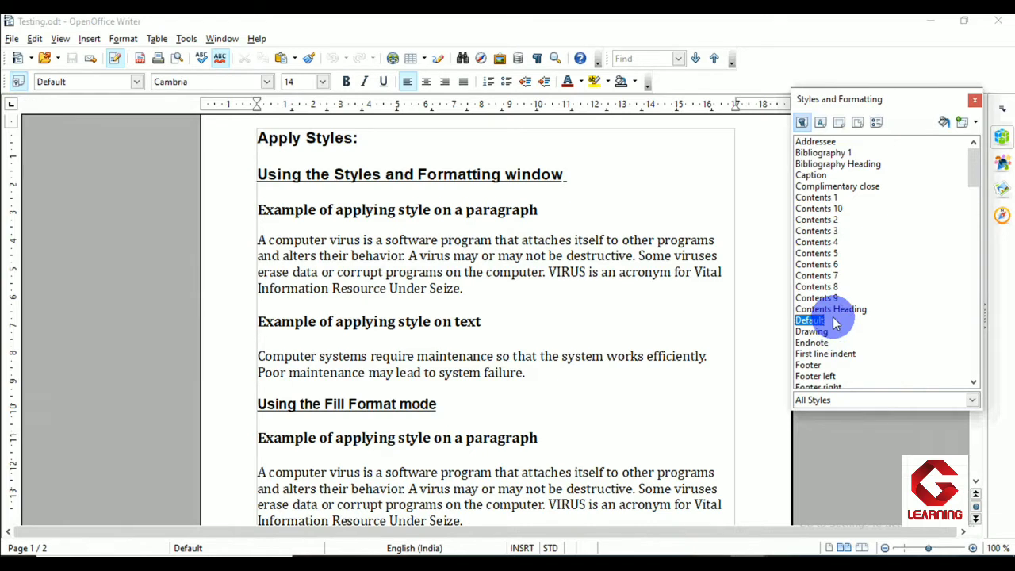
scroll(832, 321, down, 12)
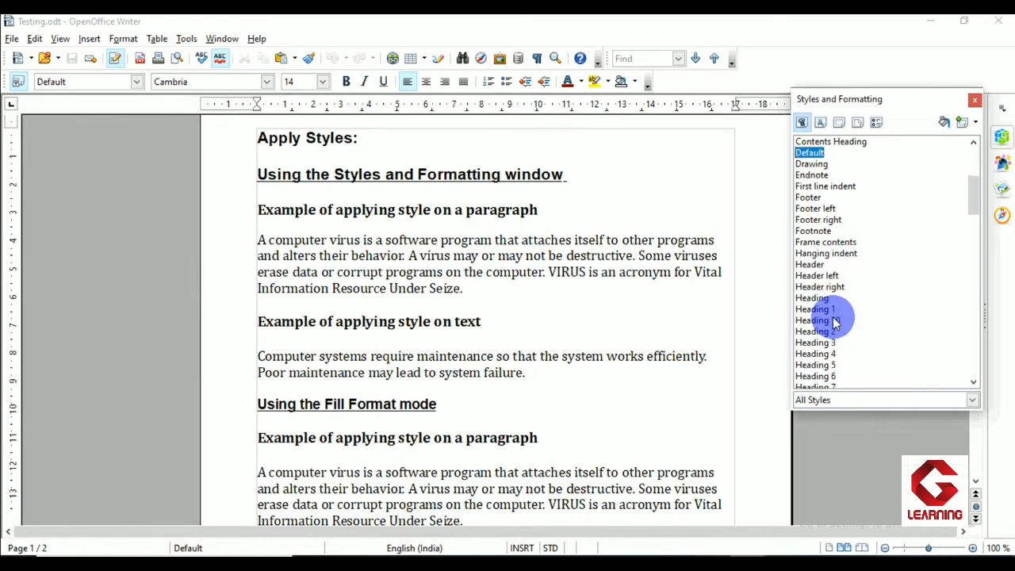
scroll(832, 321, down, 17)
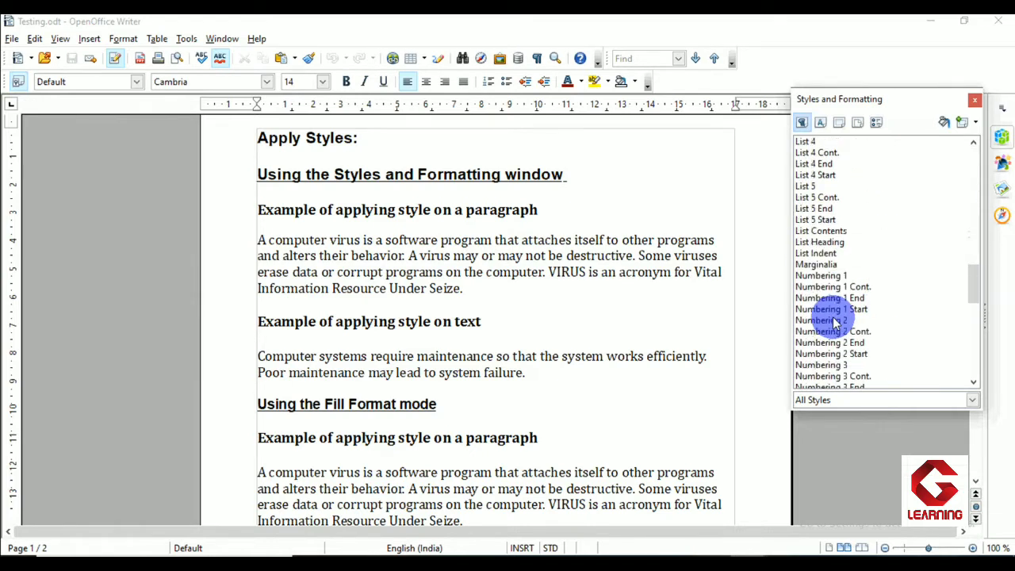
scroll(832, 321, down, 2)
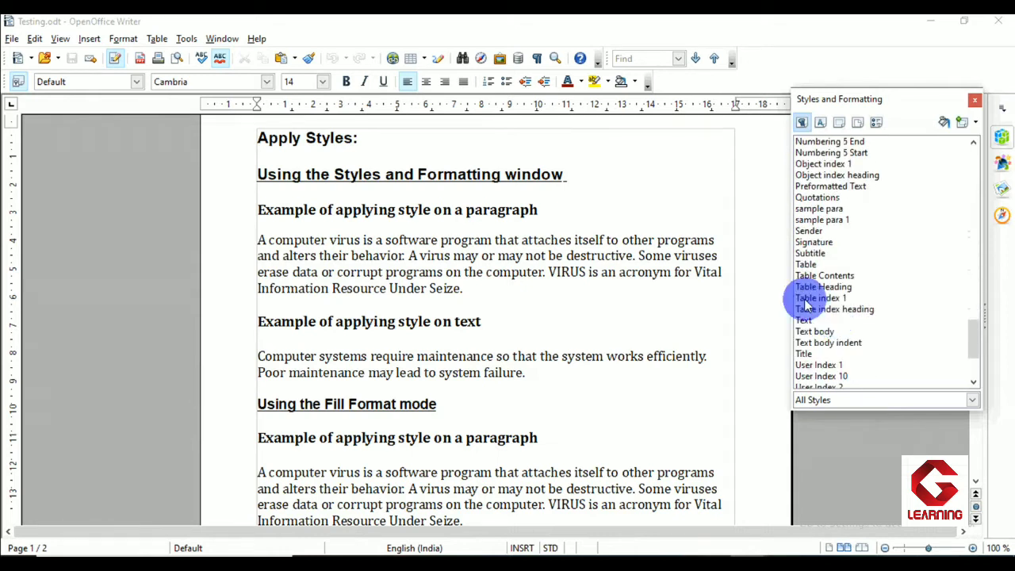
double_click(812, 209)
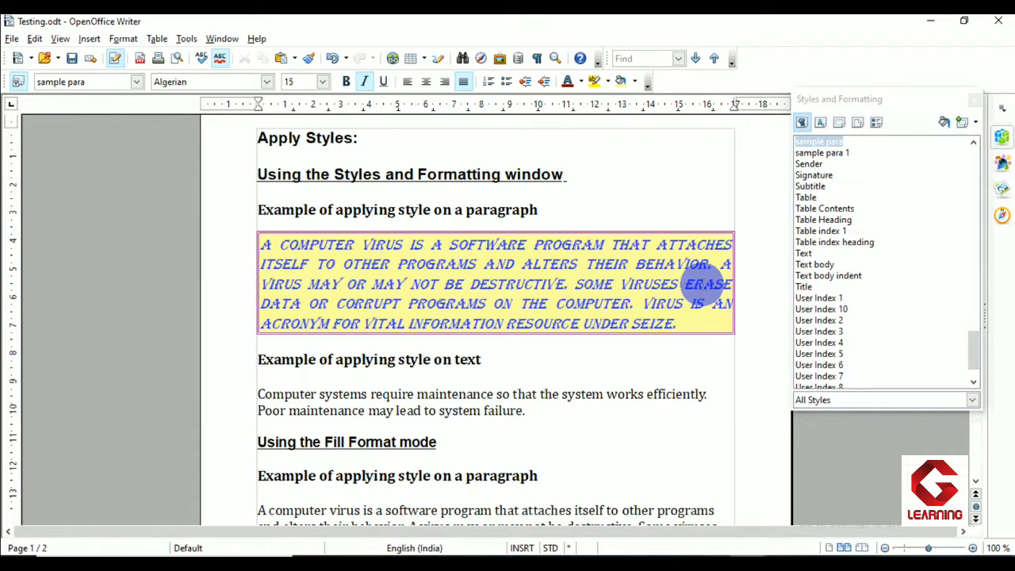
Apply the sample character style to the word Computer under the first Example of applying style on text heading
scroll(681, 285, down, 2)
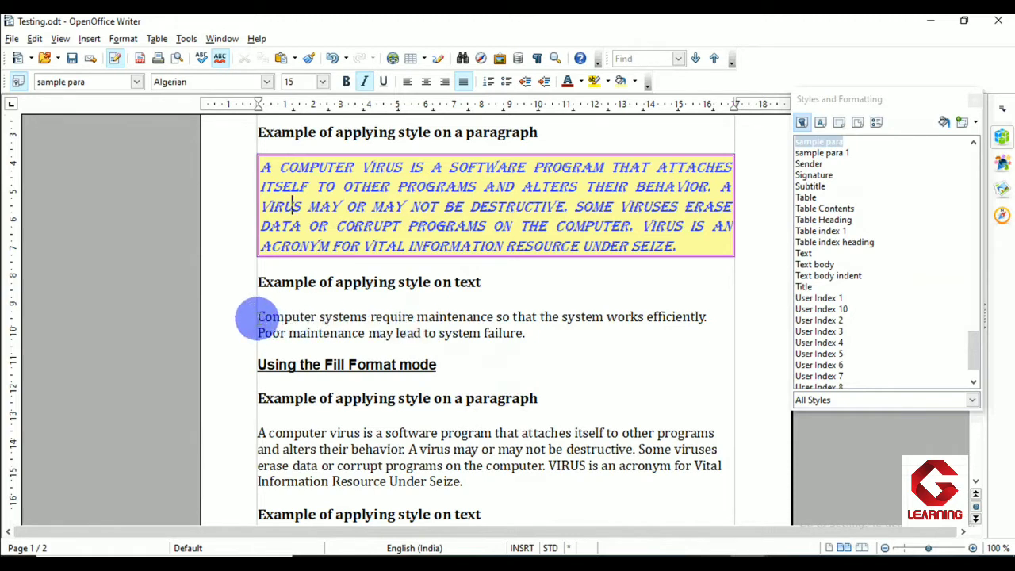
drag(257, 316, 316, 317)
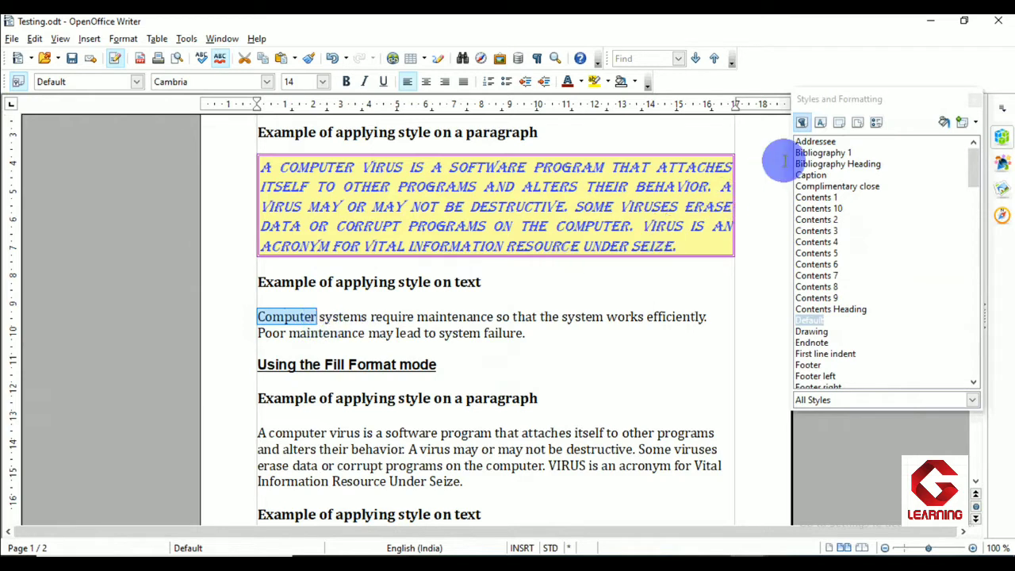
click(820, 123)
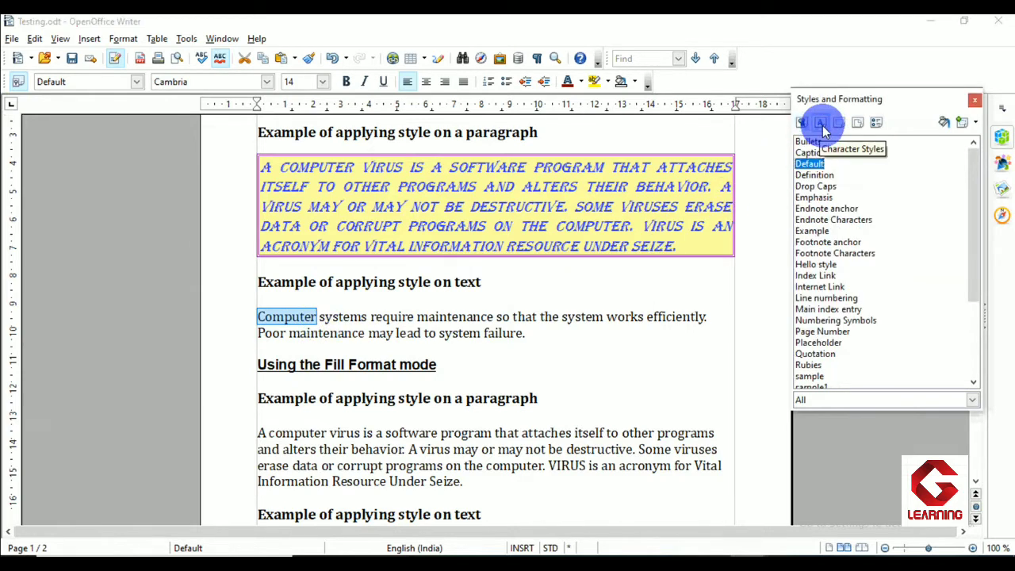
double_click(812, 378)
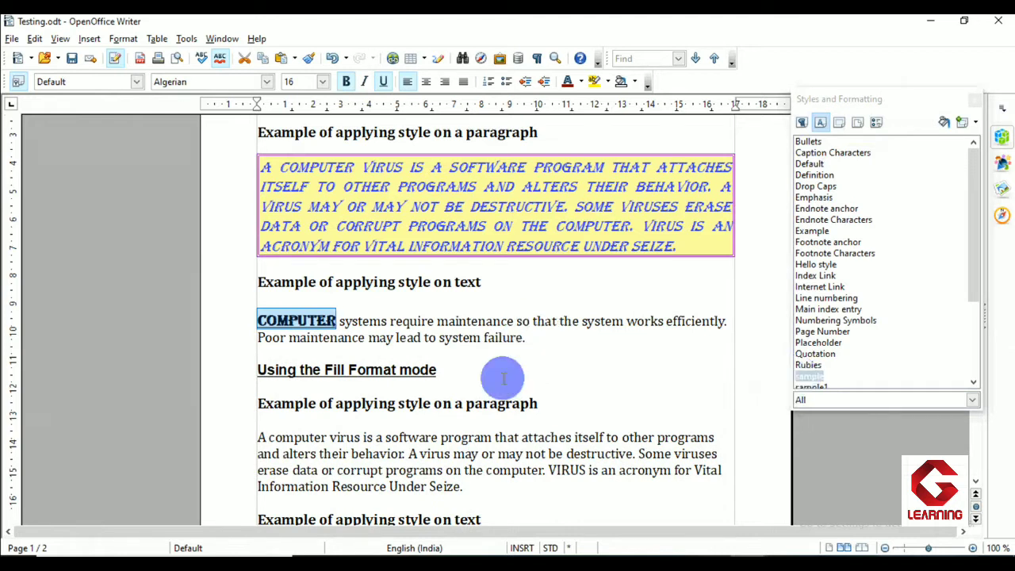
click(367, 337)
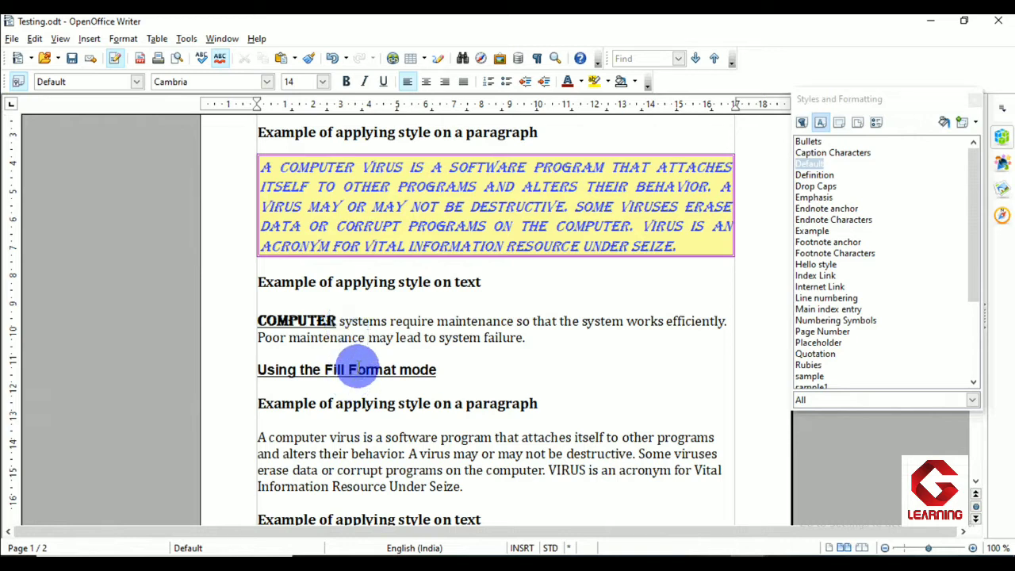
Mark the Fill Format mode heading and the computer virus paragraph beneath it
scroll(370, 428, down, 1)
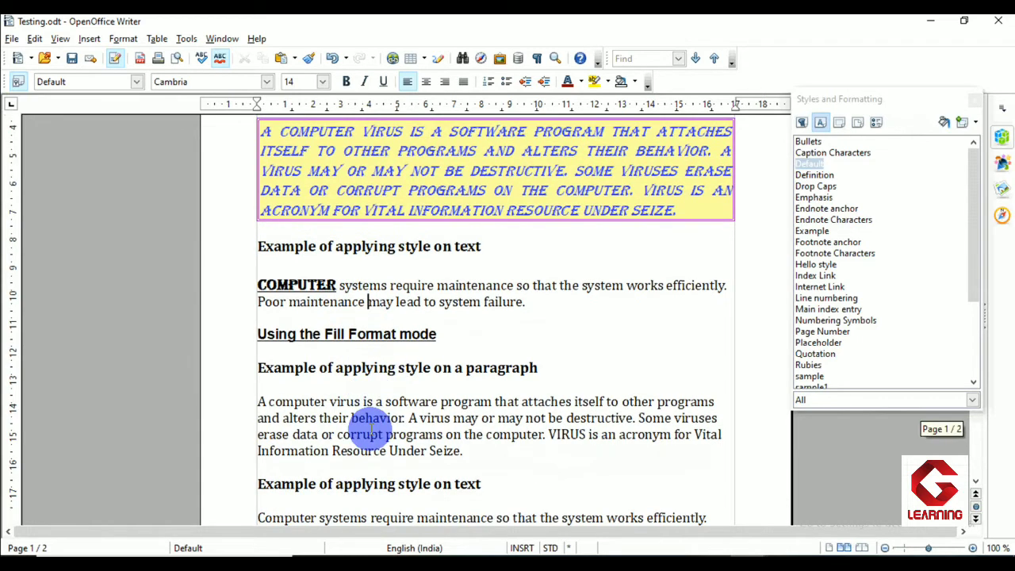
scroll(370, 428, down, 2)
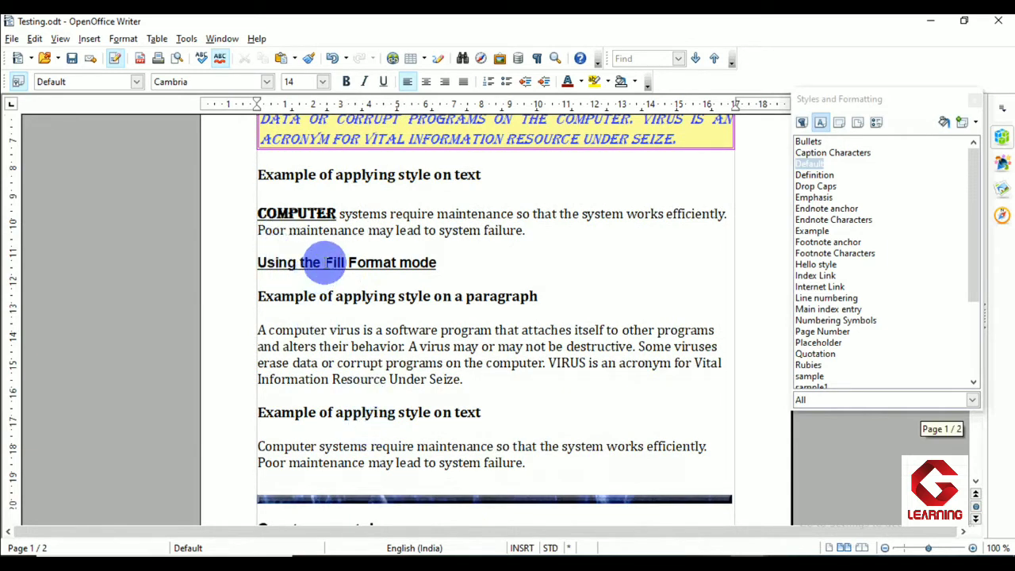
drag(323, 266, 437, 279)
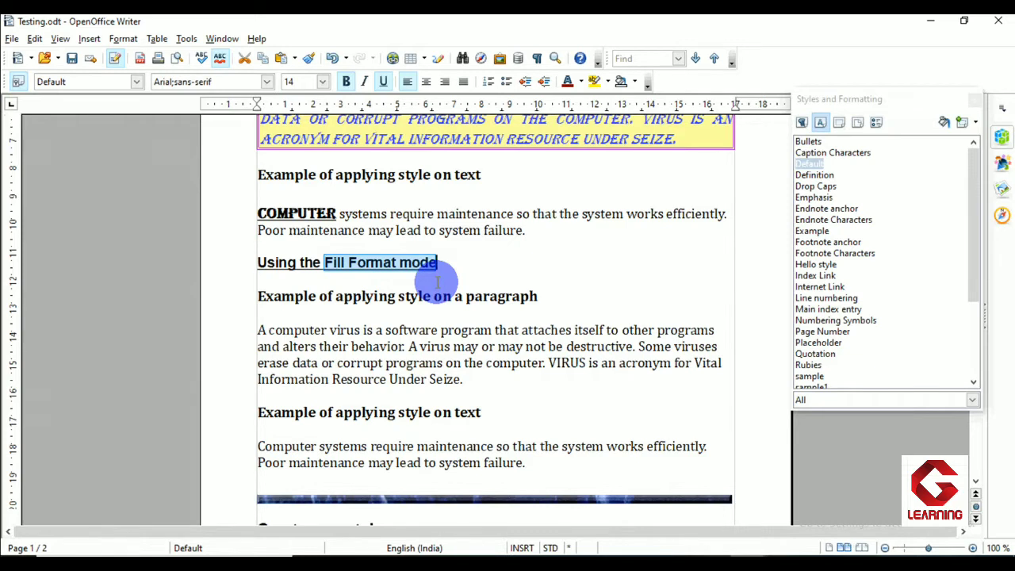
scroll(416, 290, down, 2)
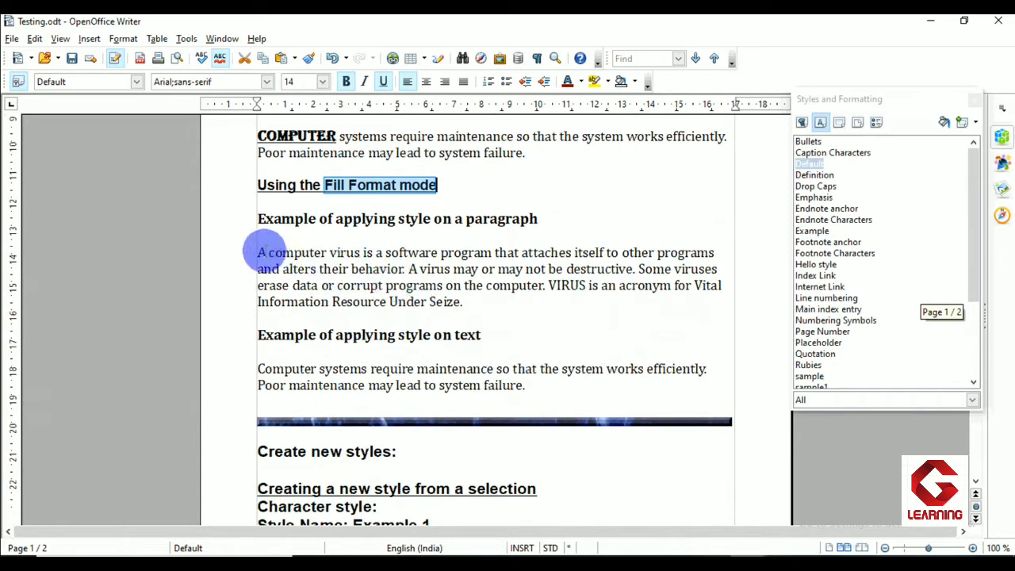
drag(257, 252, 492, 302)
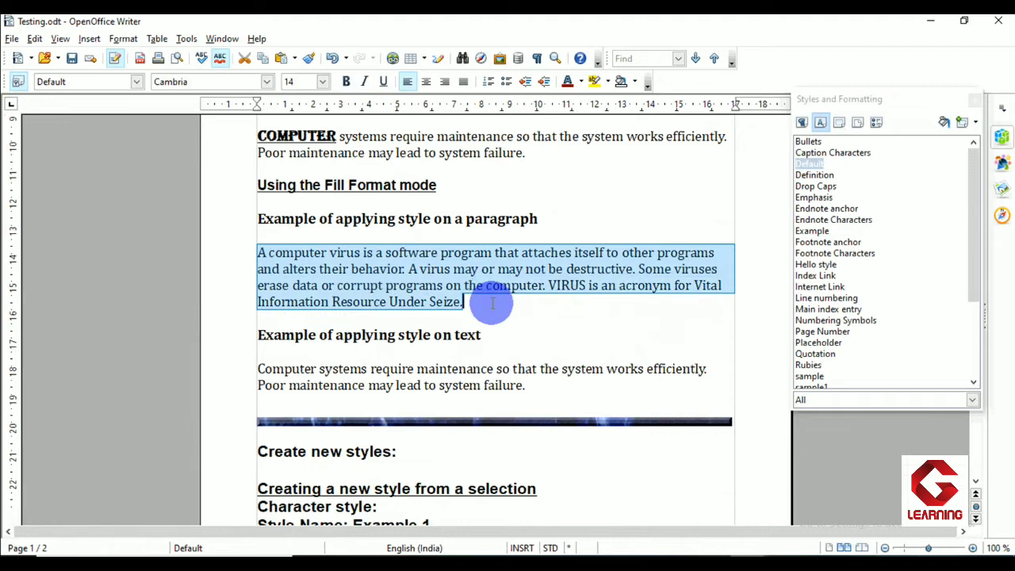
click(493, 311)
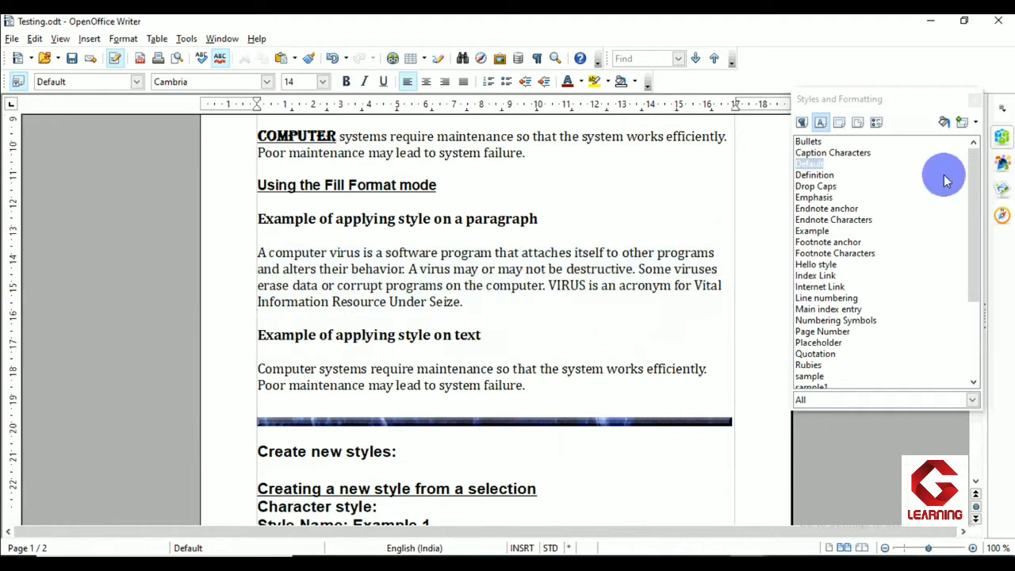
Apply the sample para 1 paragraph style to the second computer virus paragraph in Fill Format mode, and leave the mode
click(803, 122)
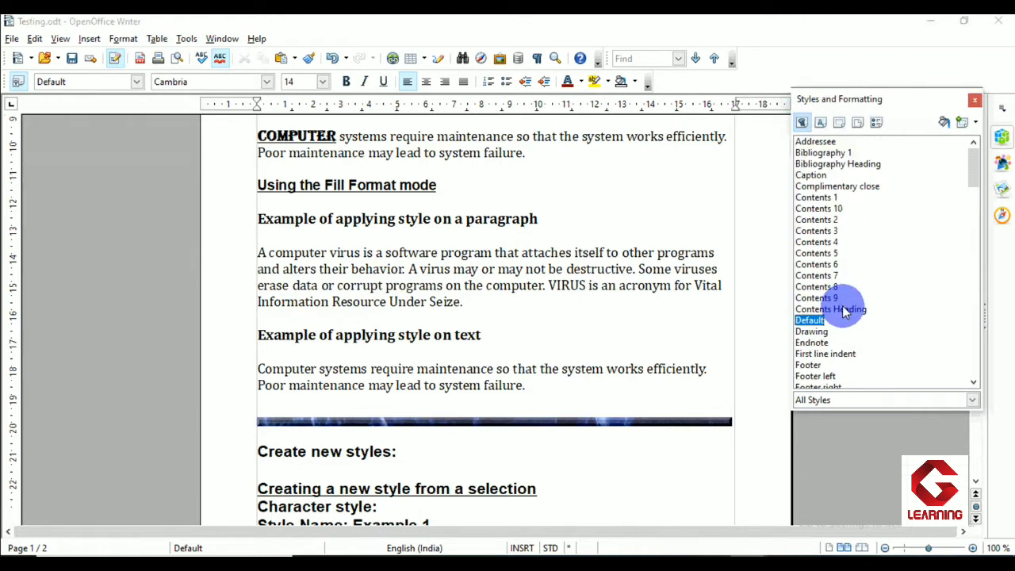
scroll(843, 309, down, 5)
scroll(843, 310, down, 14)
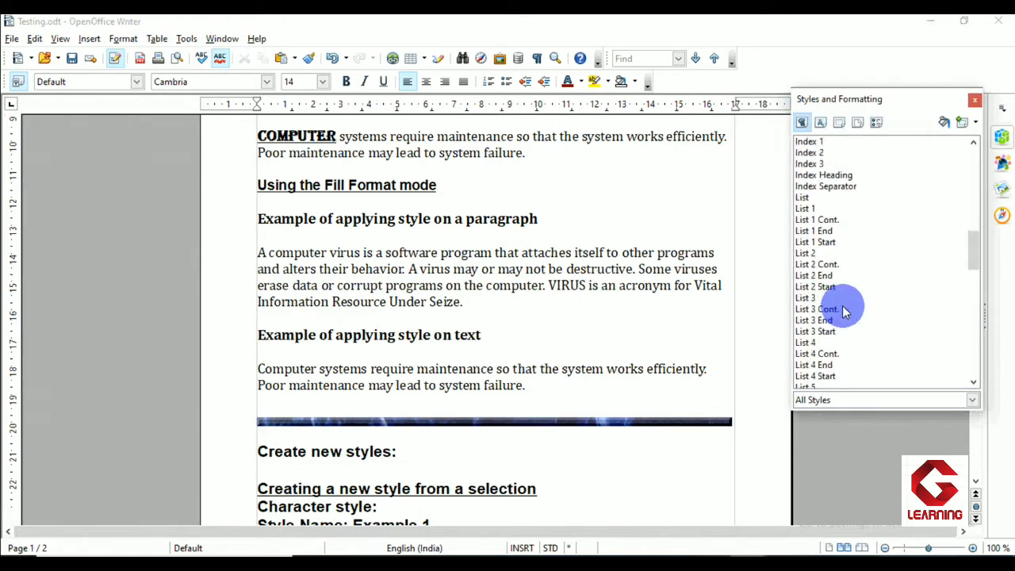
scroll(843, 309, down, 9)
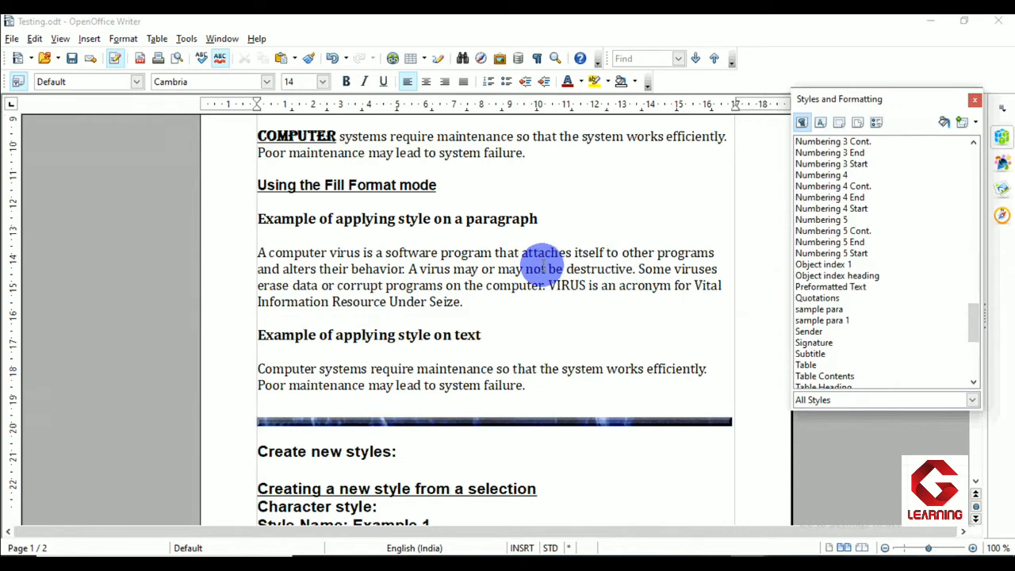
click(825, 320)
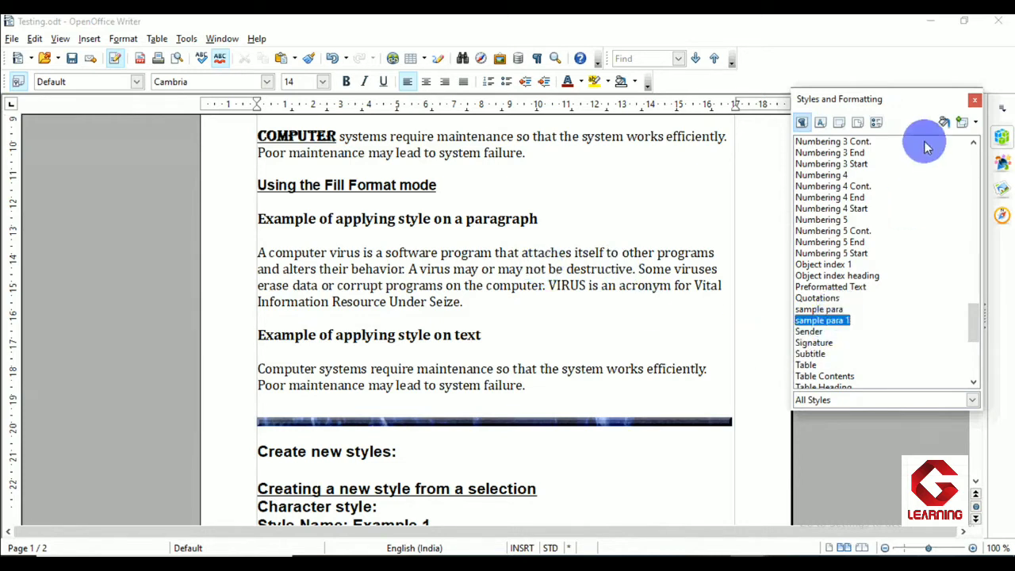
click(945, 125)
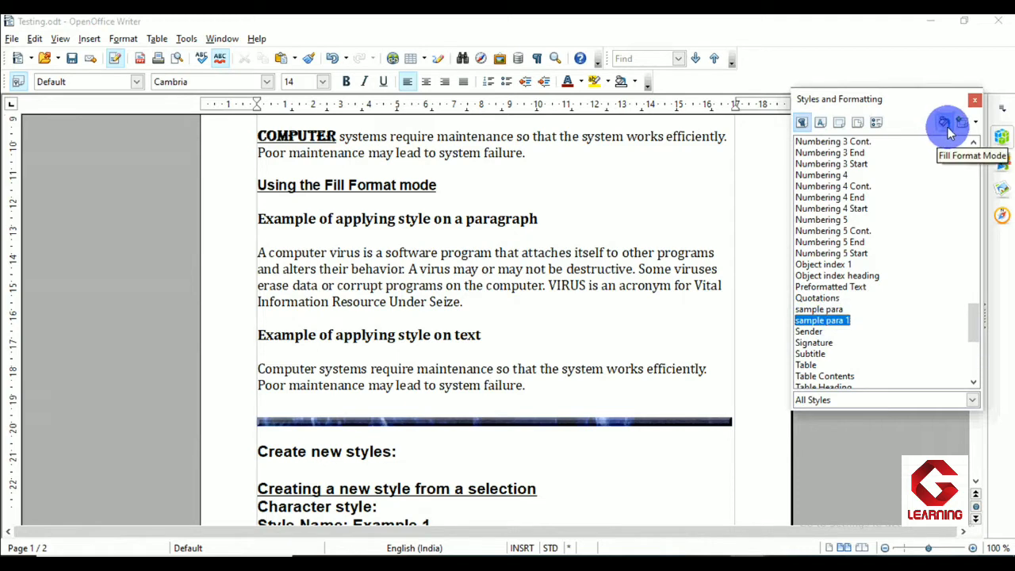
click(479, 261)
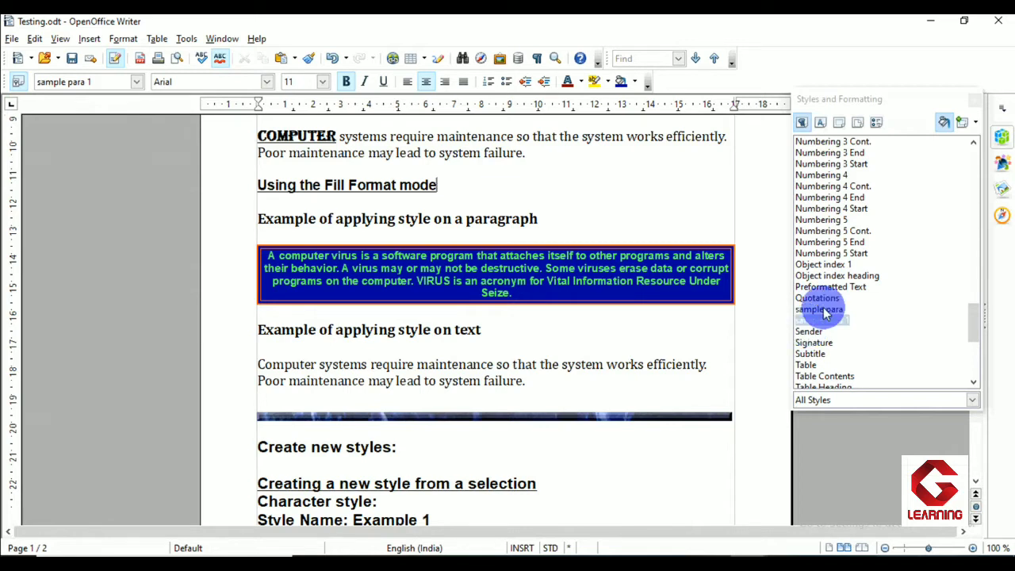
click(946, 130)
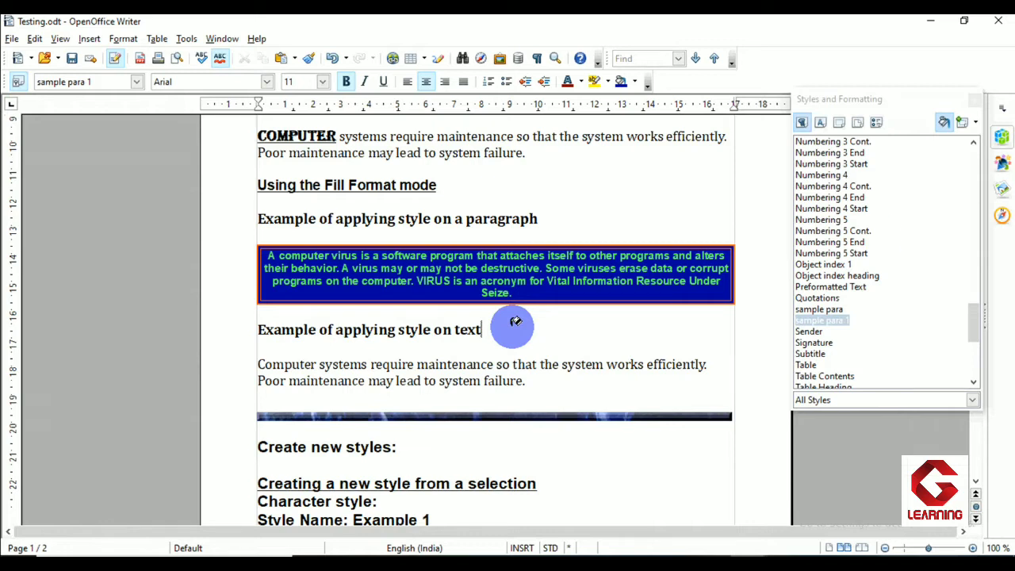
click(945, 122)
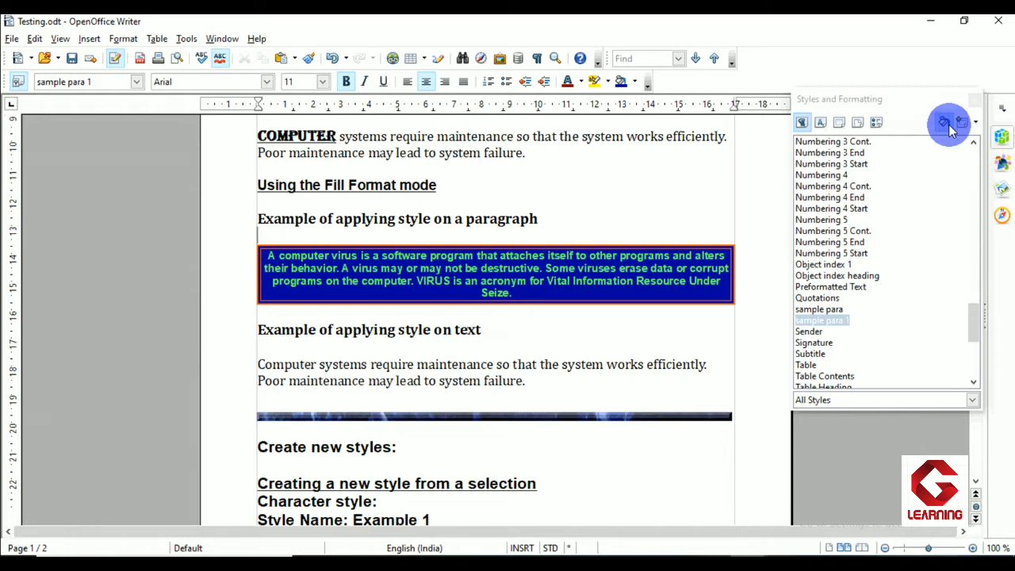
Apply the sample1 character style to the word Computer under the second Example of applying style on text heading in Fill Format mode, and leave the mode
scroll(932, 200, down, 5)
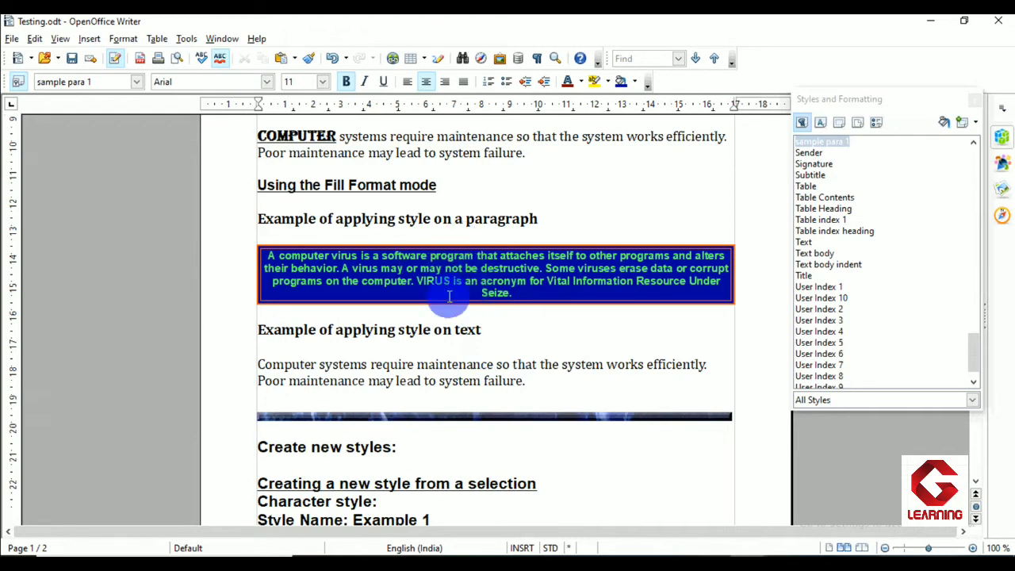
scroll(509, 293, down, 4)
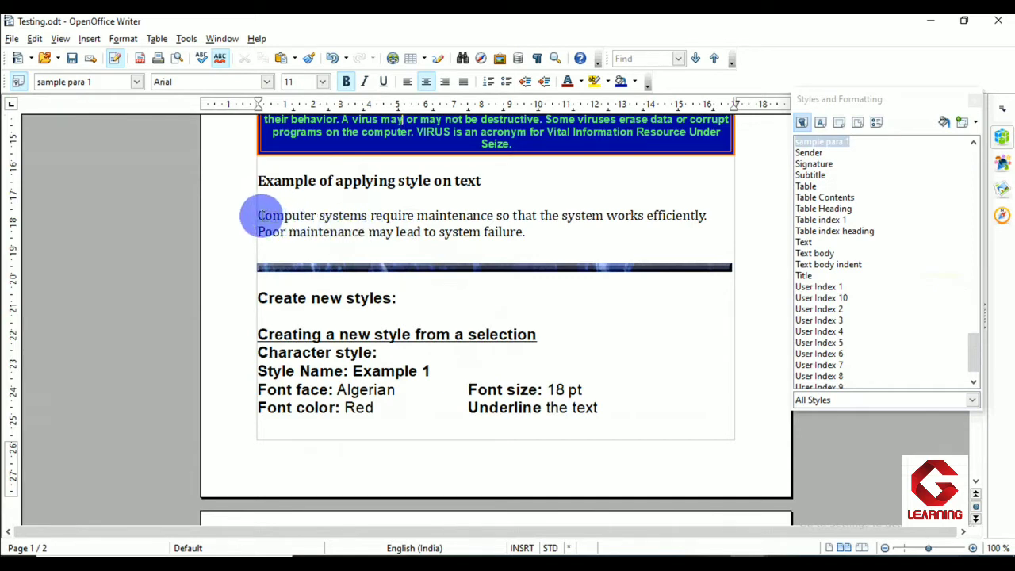
drag(258, 216, 317, 216)
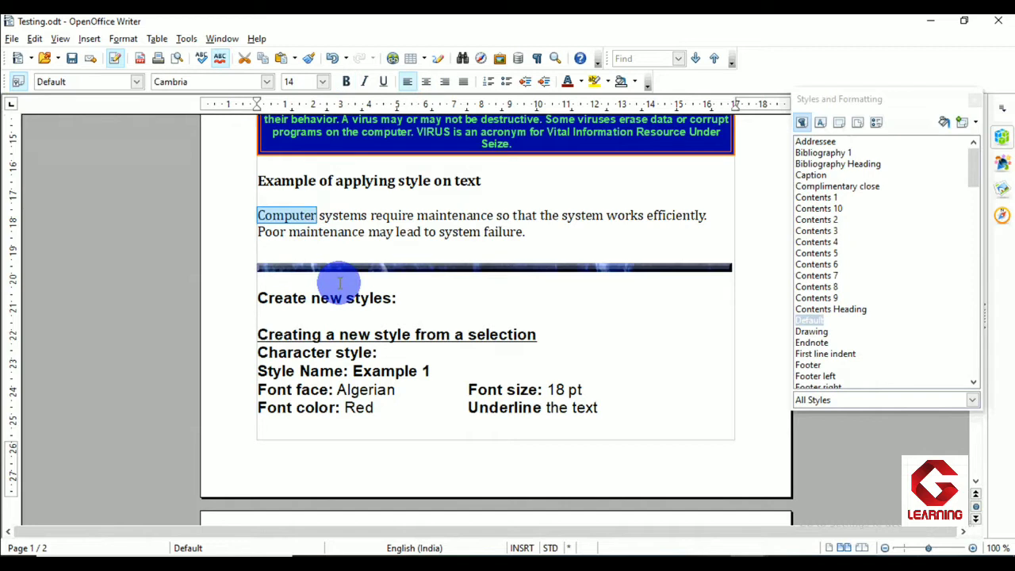
click(328, 215)
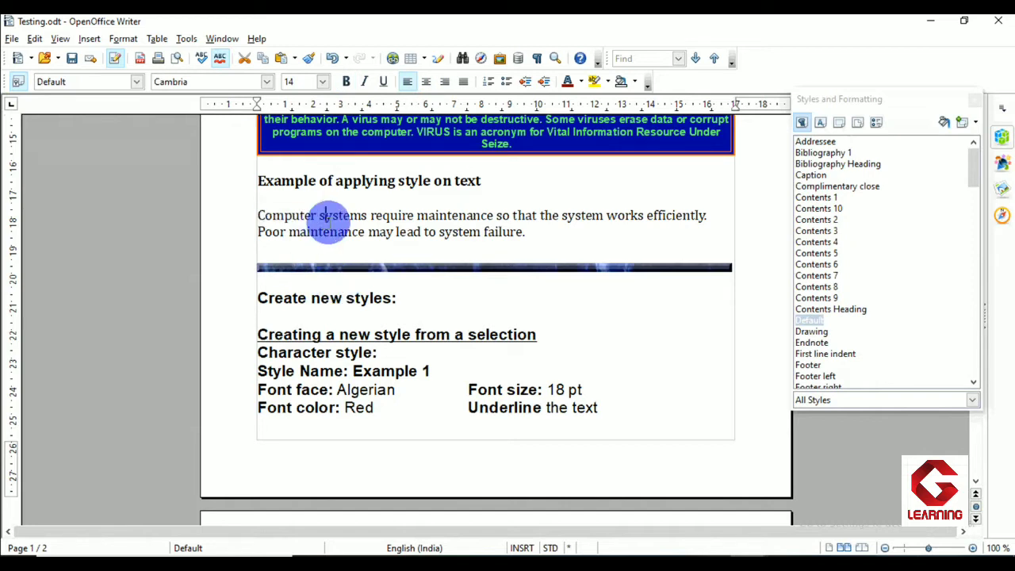
click(821, 125)
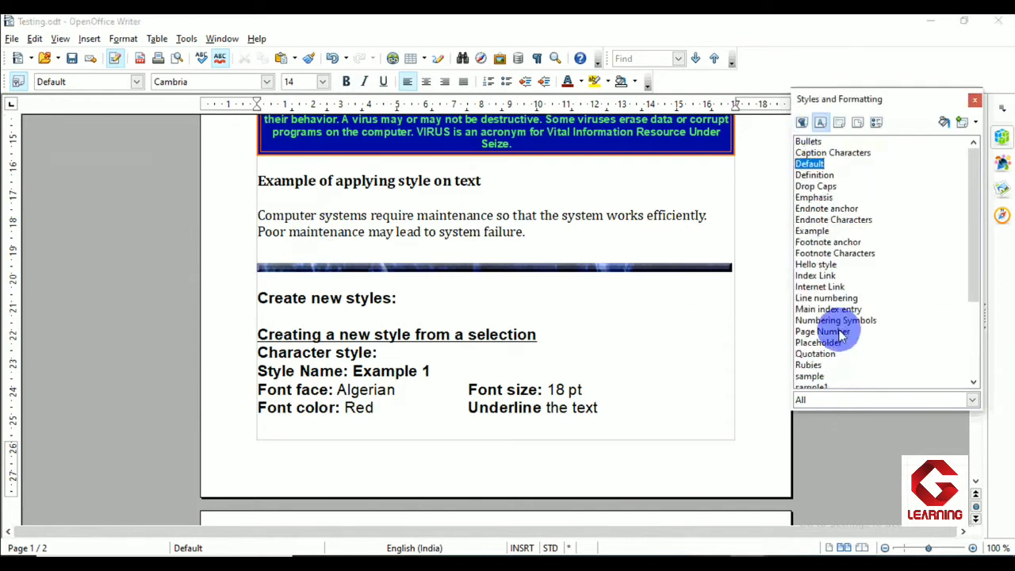
scroll(816, 377, down, 1)
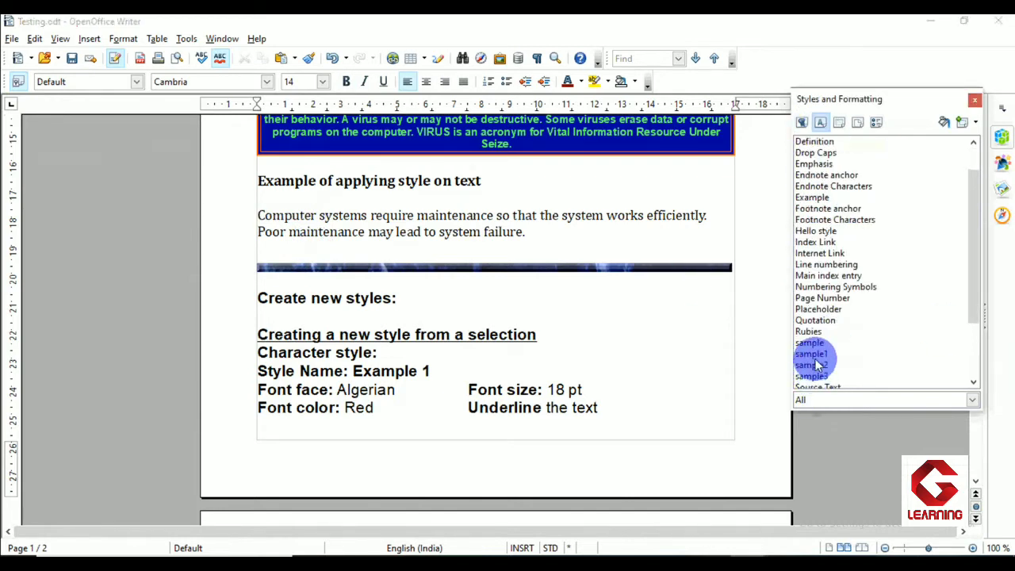
click(813, 355)
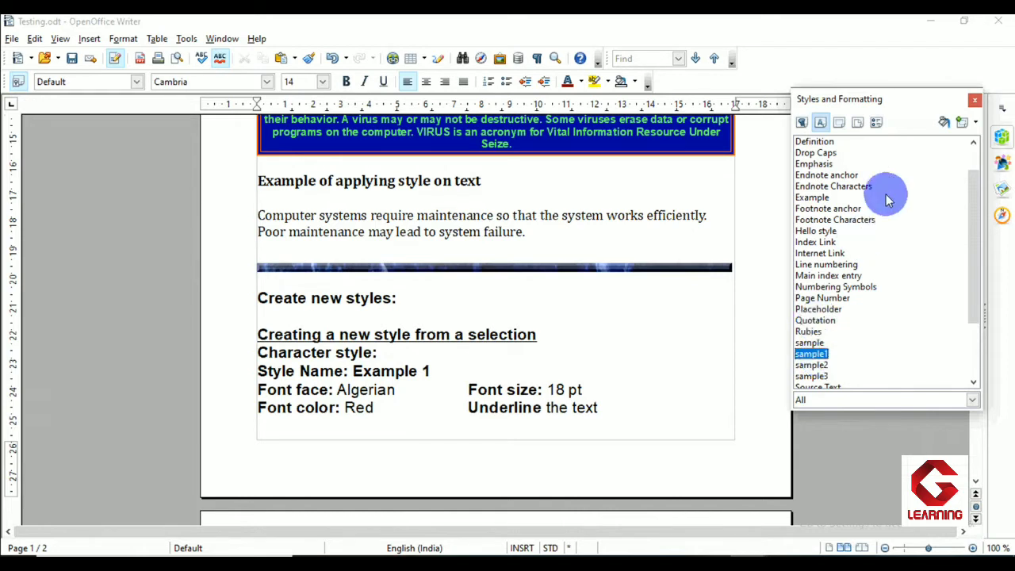
click(945, 125)
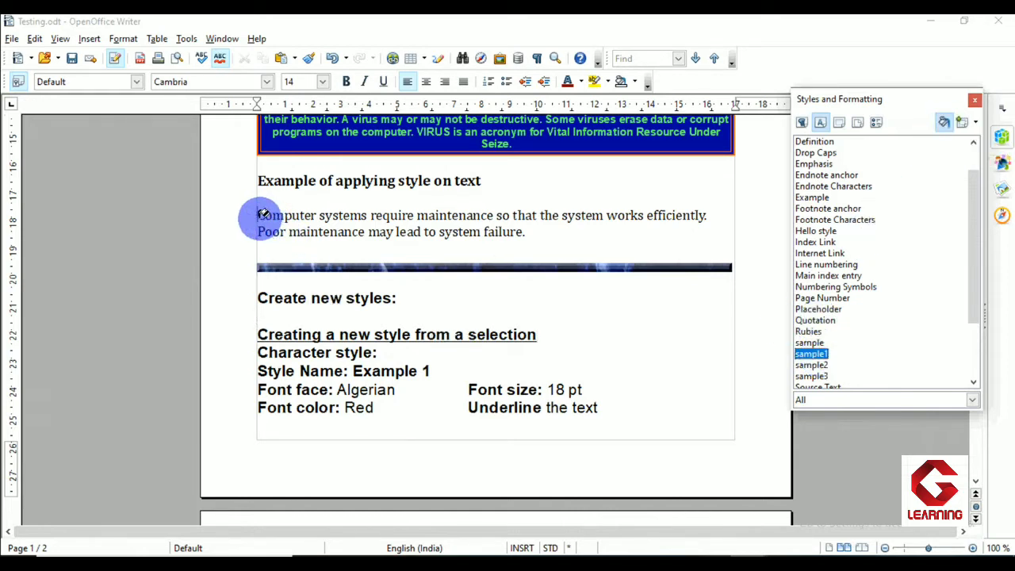
drag(260, 215, 312, 220)
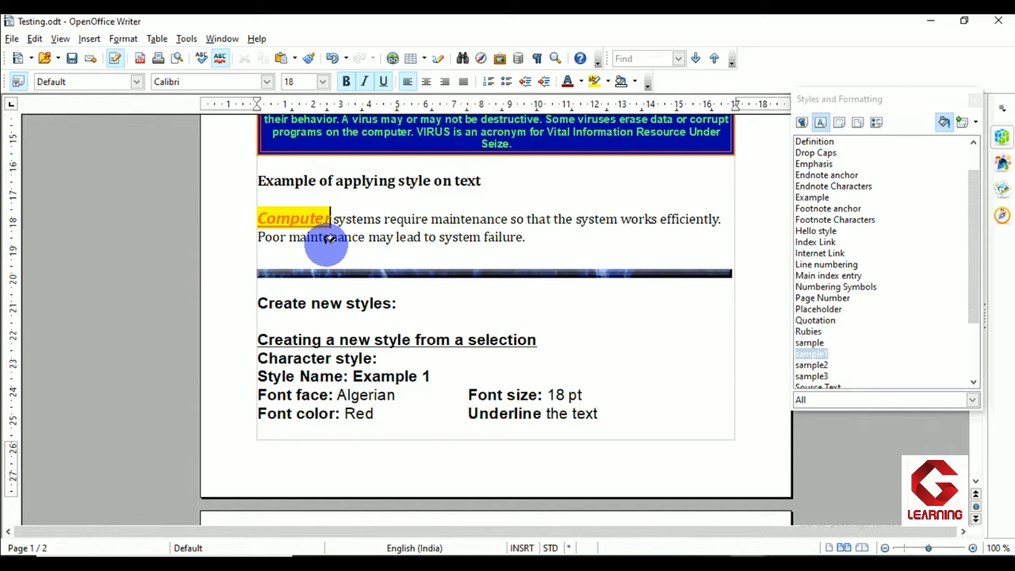
key(Escape)
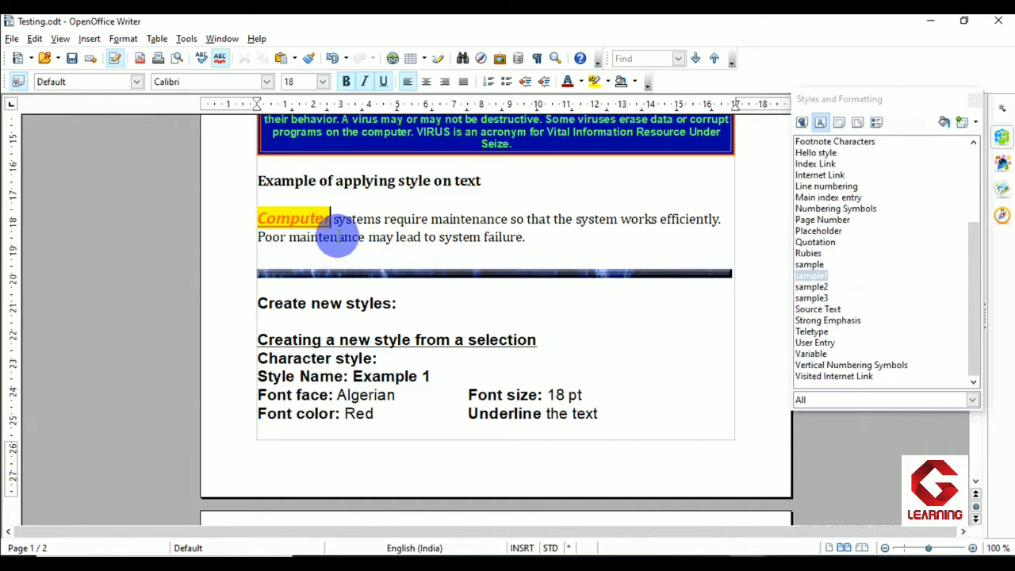
Review the styled word Computer and mark the Apply Styles heading and its two method headings, Styles and Formatting window and Fill Format mode
scroll(337, 236, up, 2)
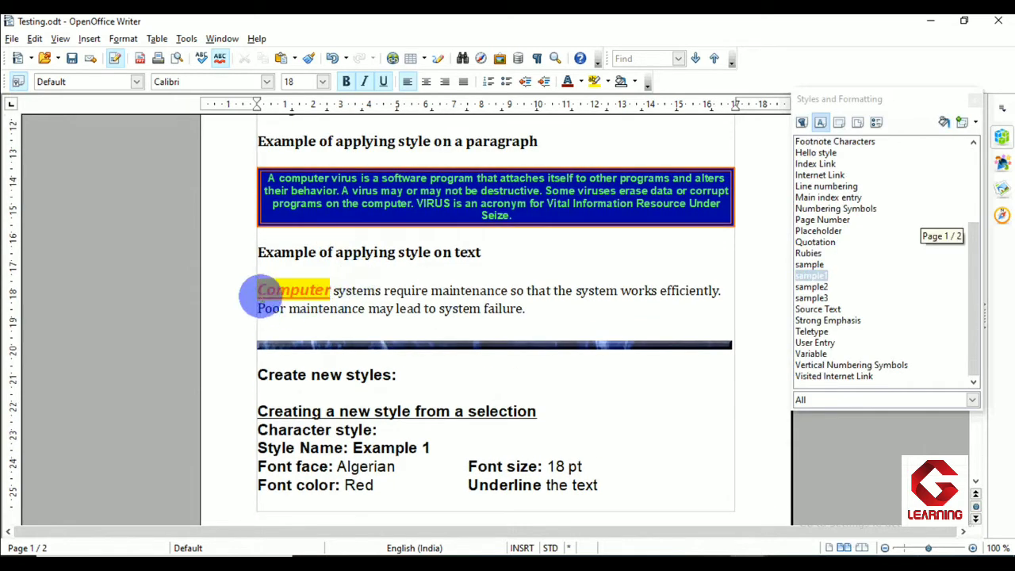
drag(259, 290, 333, 291)
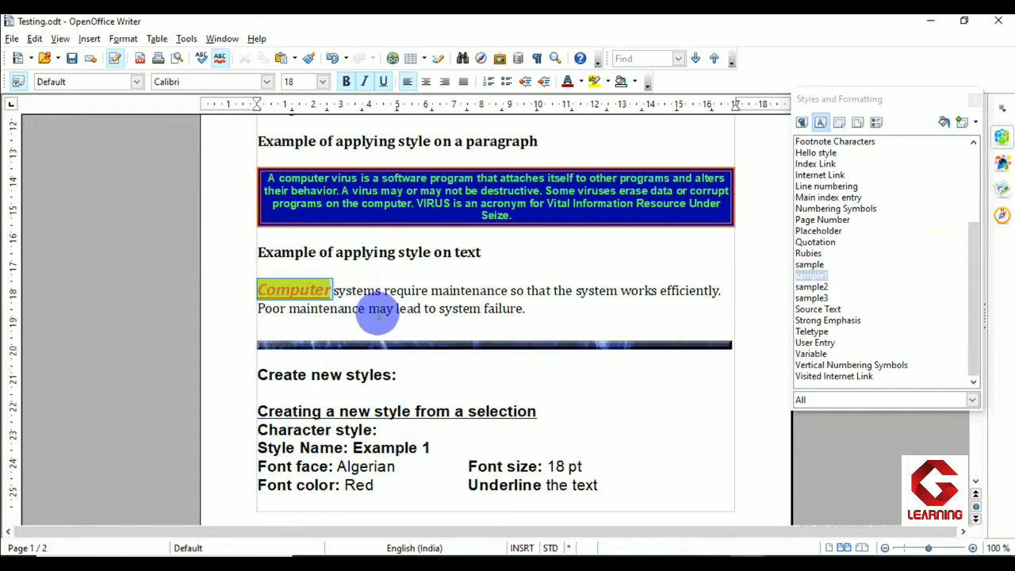
scroll(378, 313, up, 5)
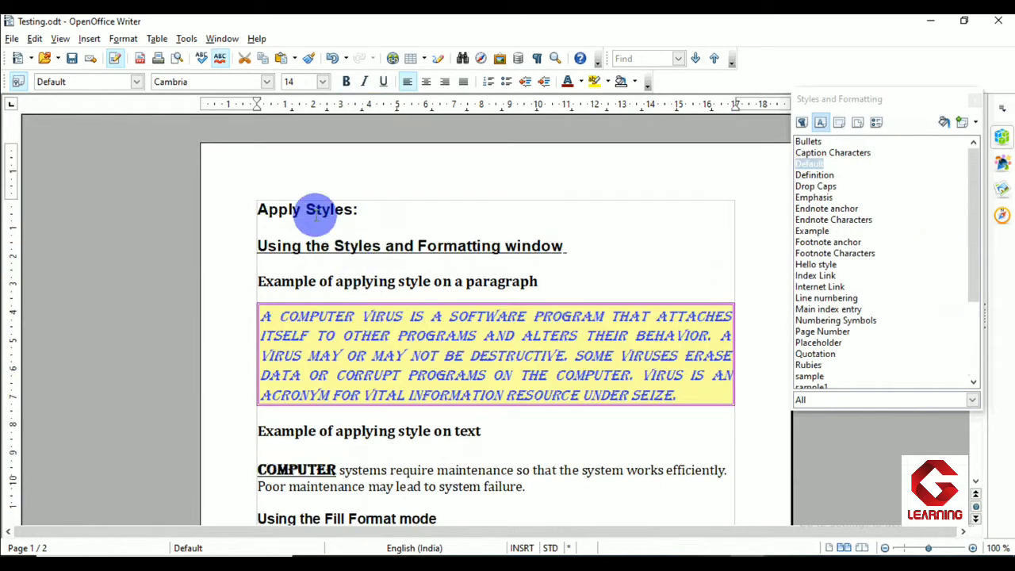
drag(258, 209, 353, 209)
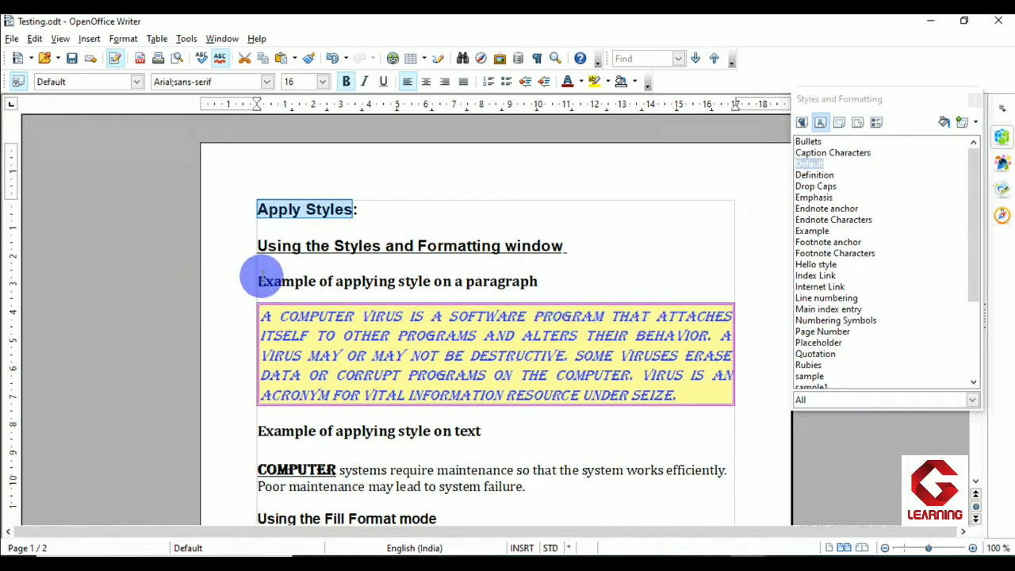
scroll(309, 262, down, 2)
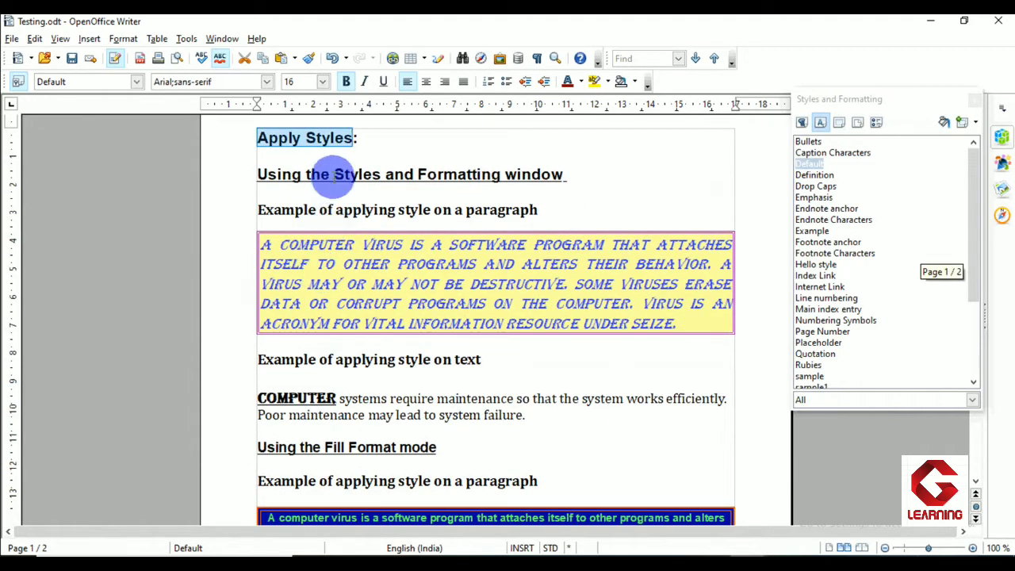
drag(260, 173, 566, 180)
scroll(464, 356, down, 2)
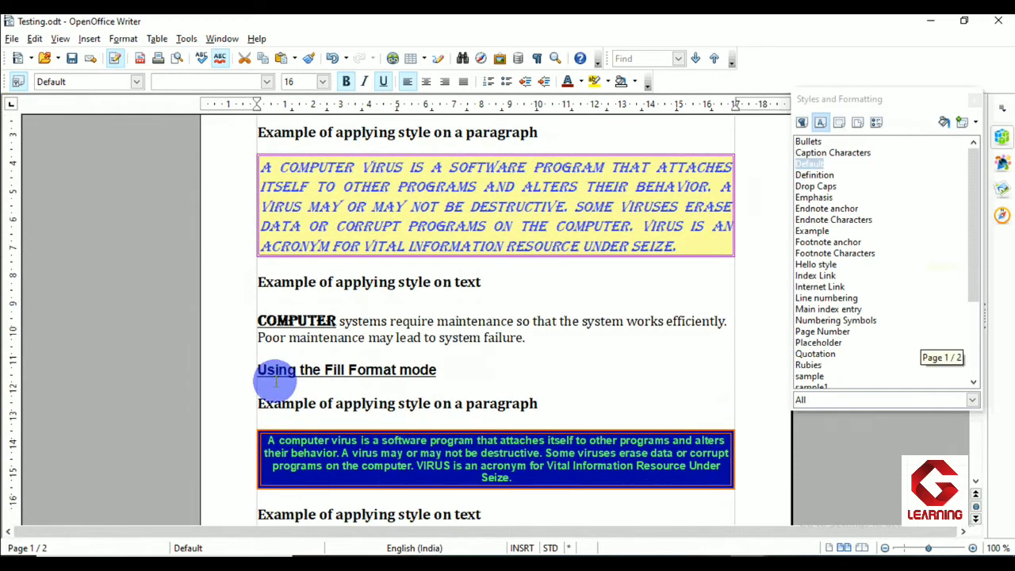
click(262, 371)
drag(262, 371, 441, 376)
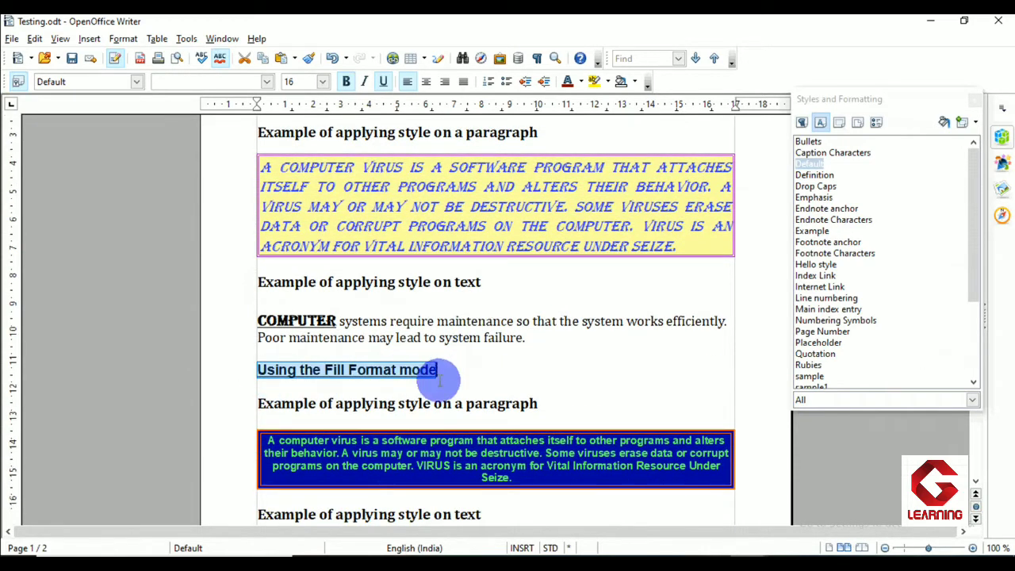
Mark the phrases Styles and Formatting window and Fill Format mode within their underlined headings
scroll(469, 400, up, 4)
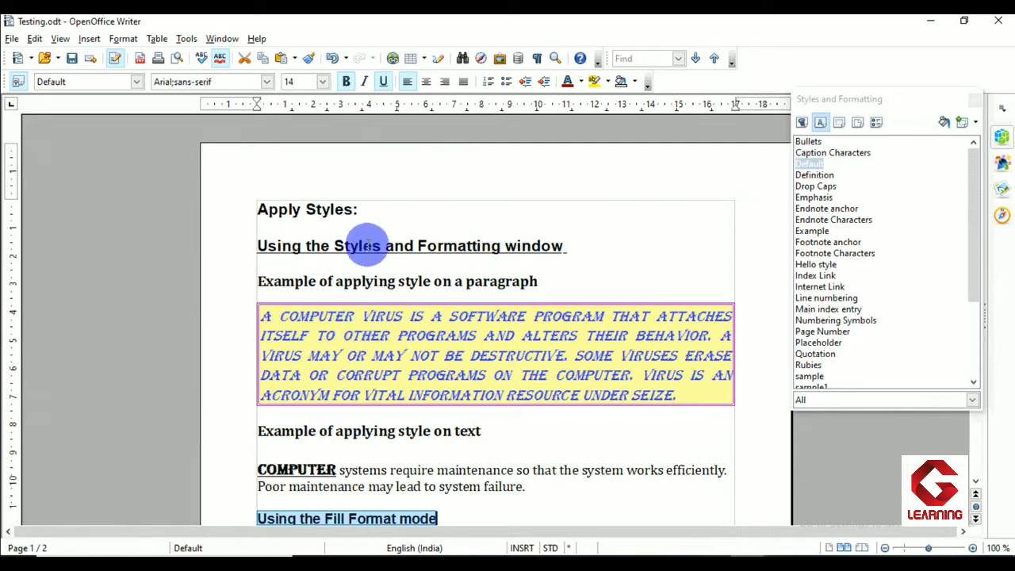
drag(334, 245, 563, 248)
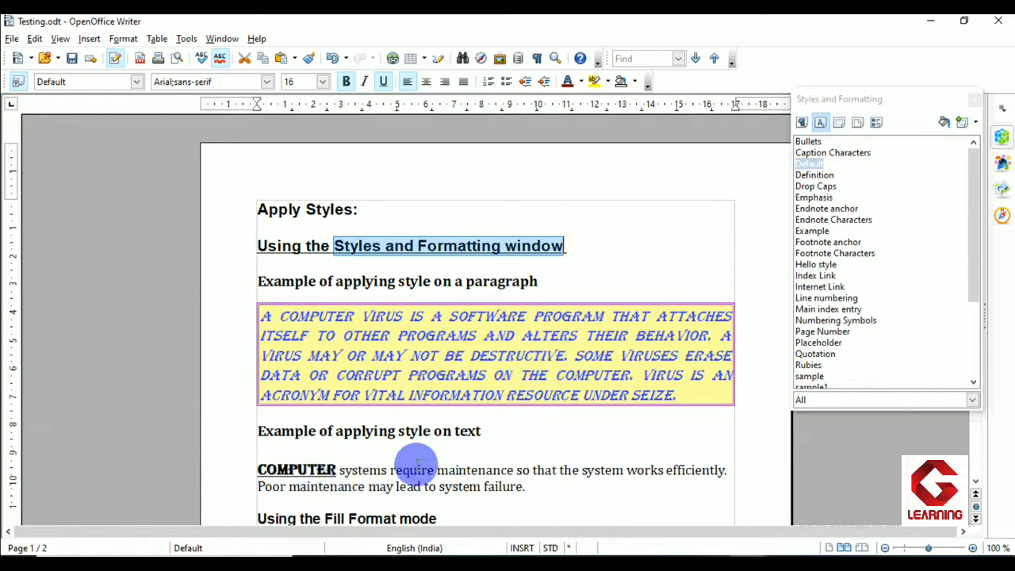
scroll(420, 452, down, 2)
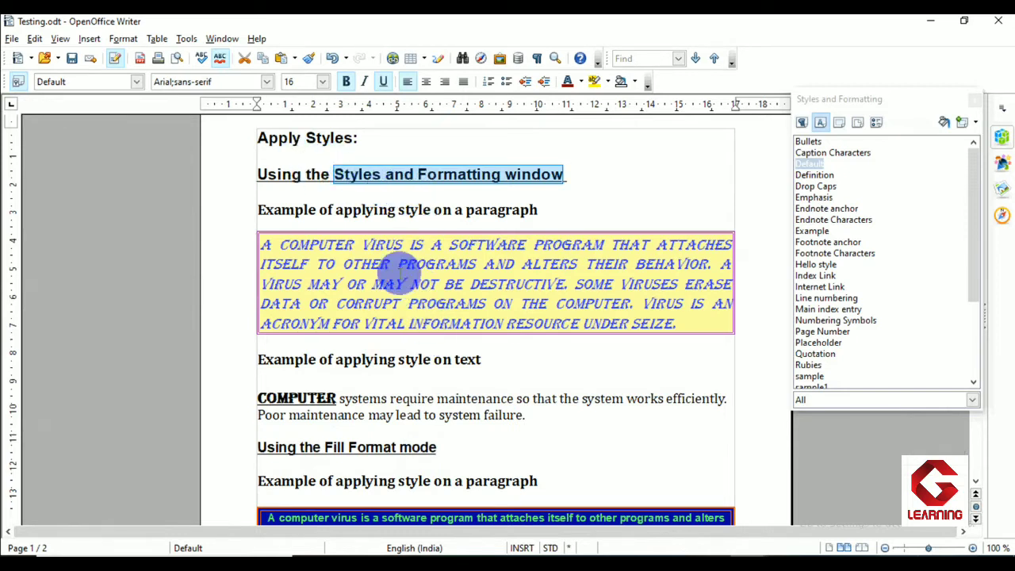
scroll(356, 405, down, 6)
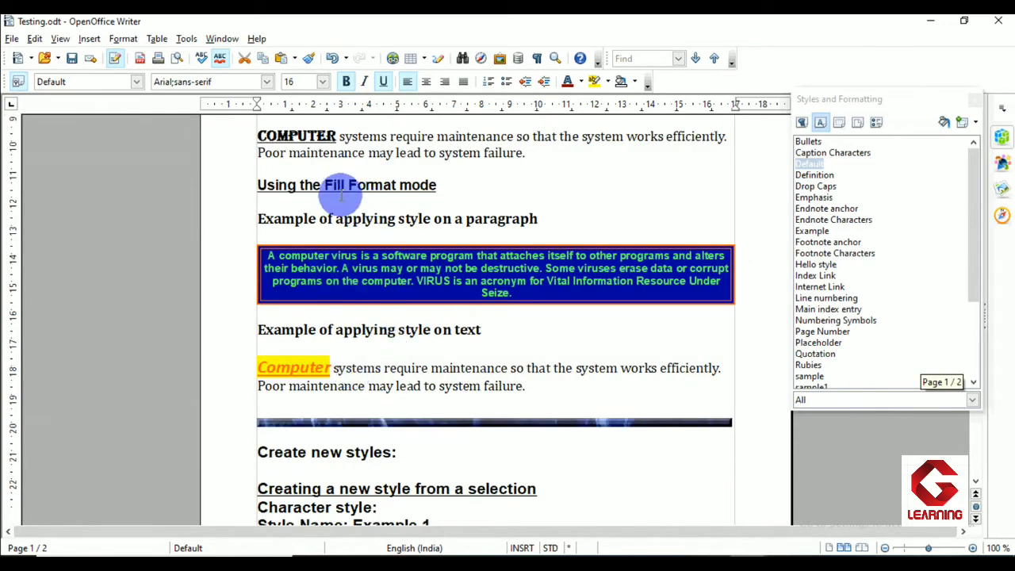
drag(325, 185, 437, 192)
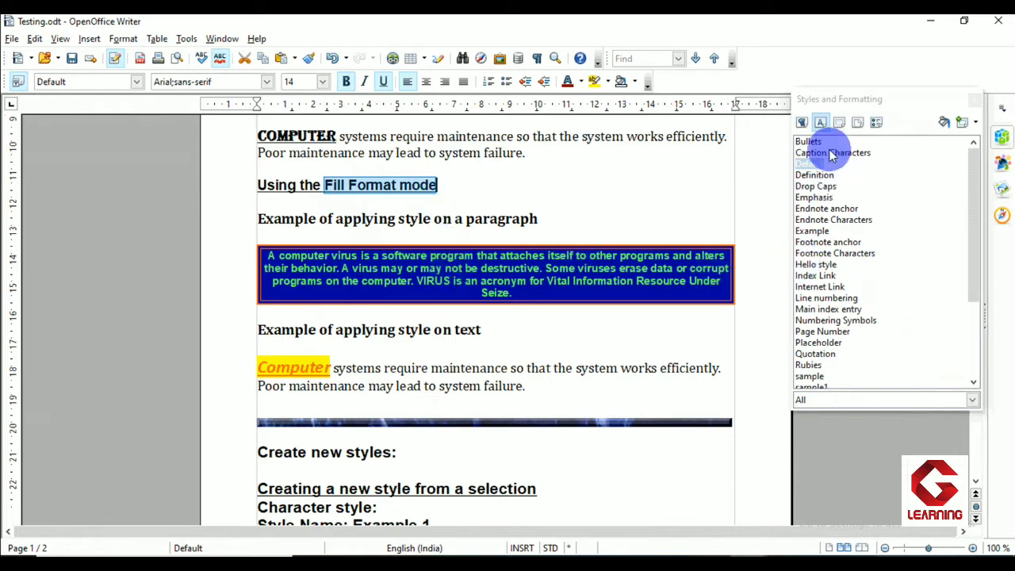
click(802, 123)
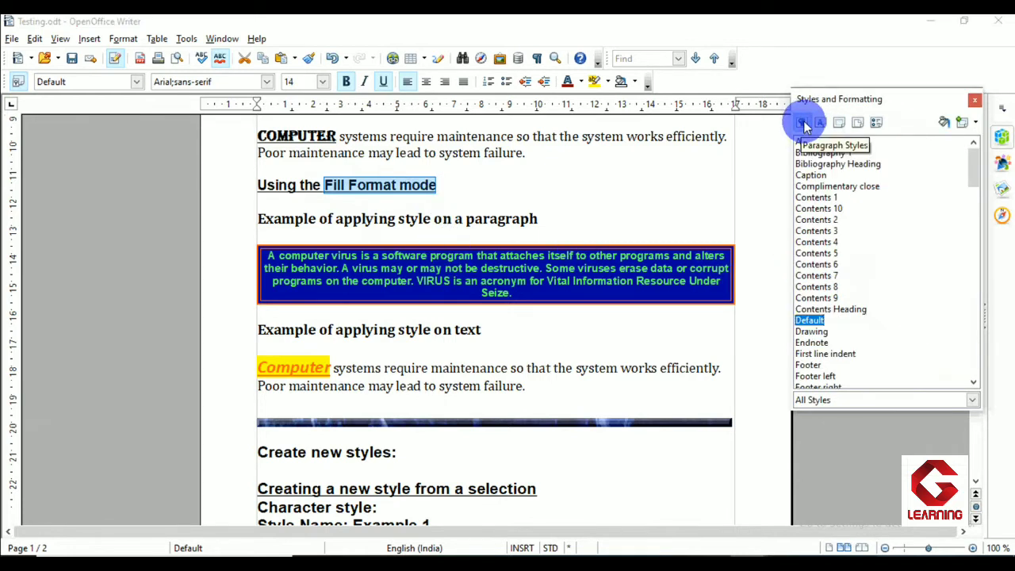
click(812, 332)
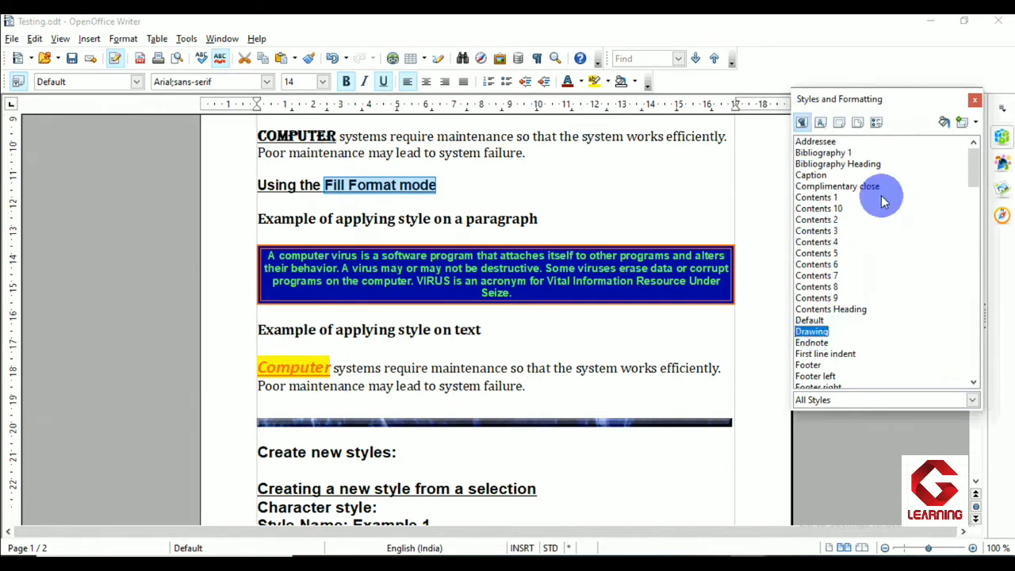
click(946, 124)
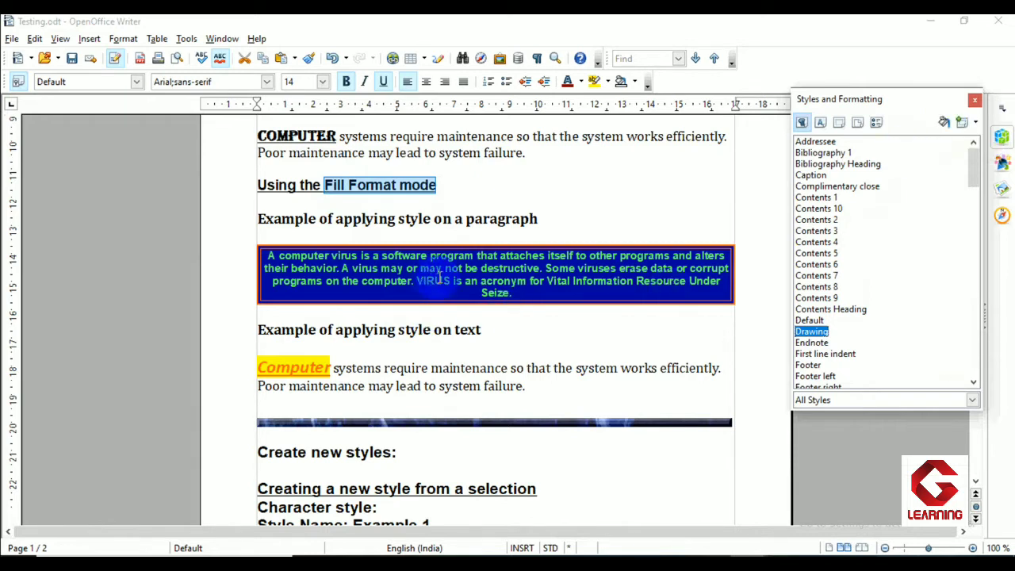
click(478, 269)
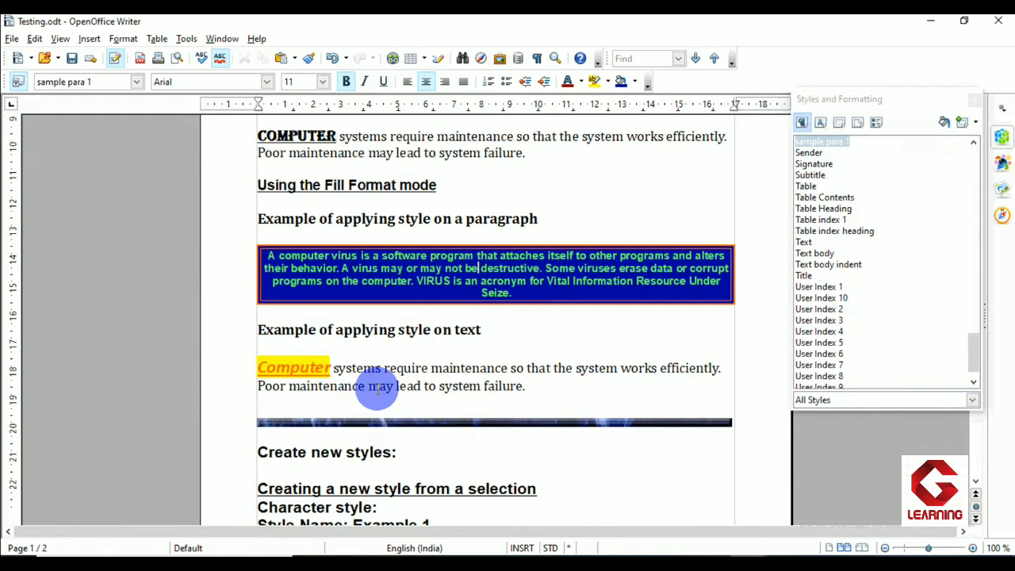
Mark the Create new styles heading and look through the existing paragraph and character style lists
scroll(377, 386, down, 6)
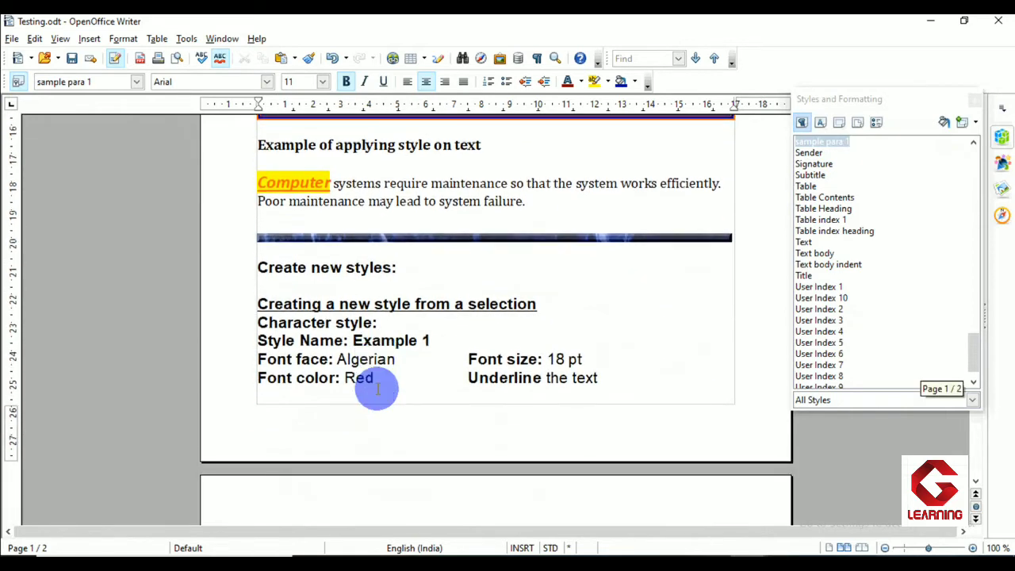
scroll(377, 387, down, 2)
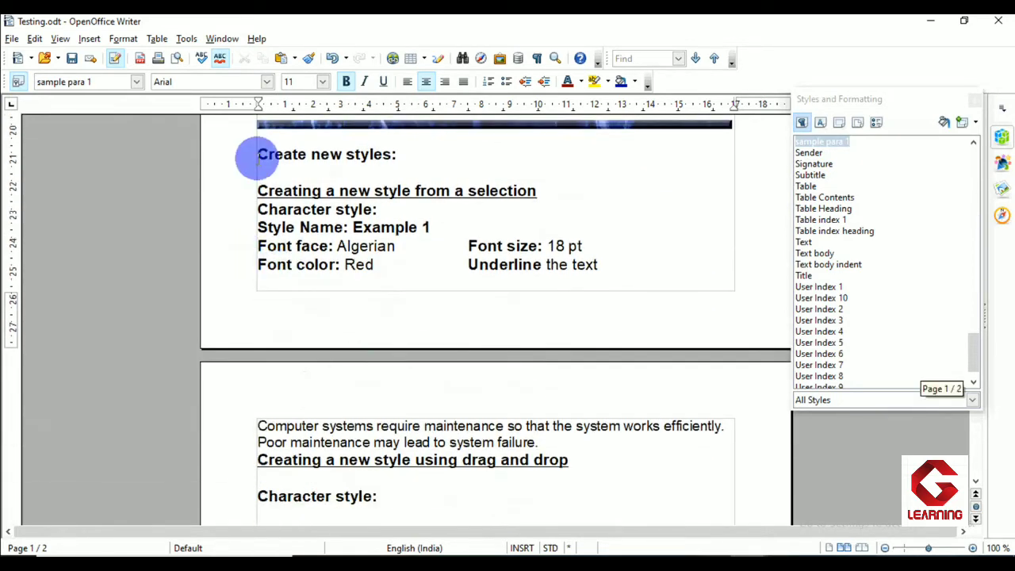
drag(259, 154, 392, 156)
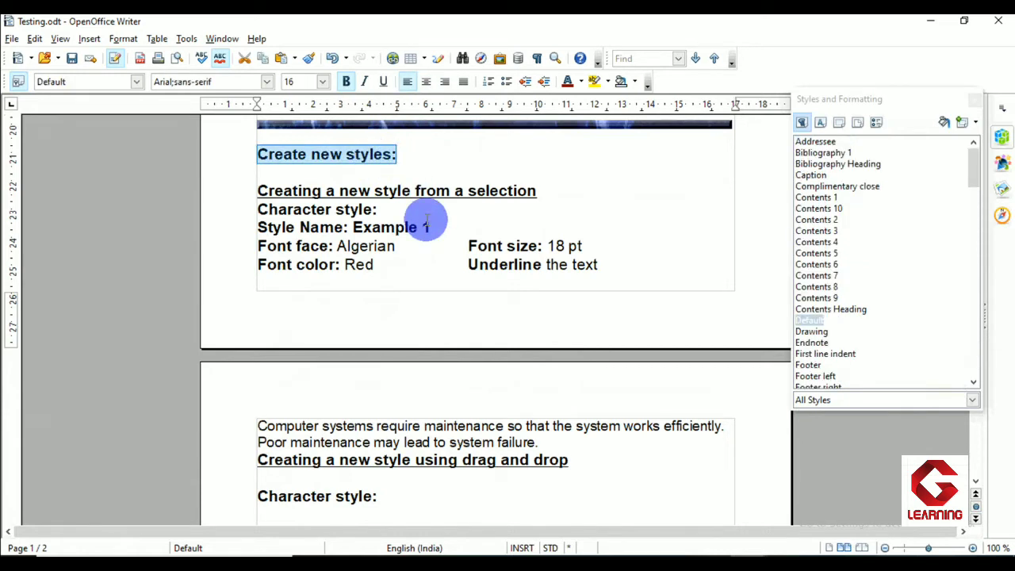
click(800, 123)
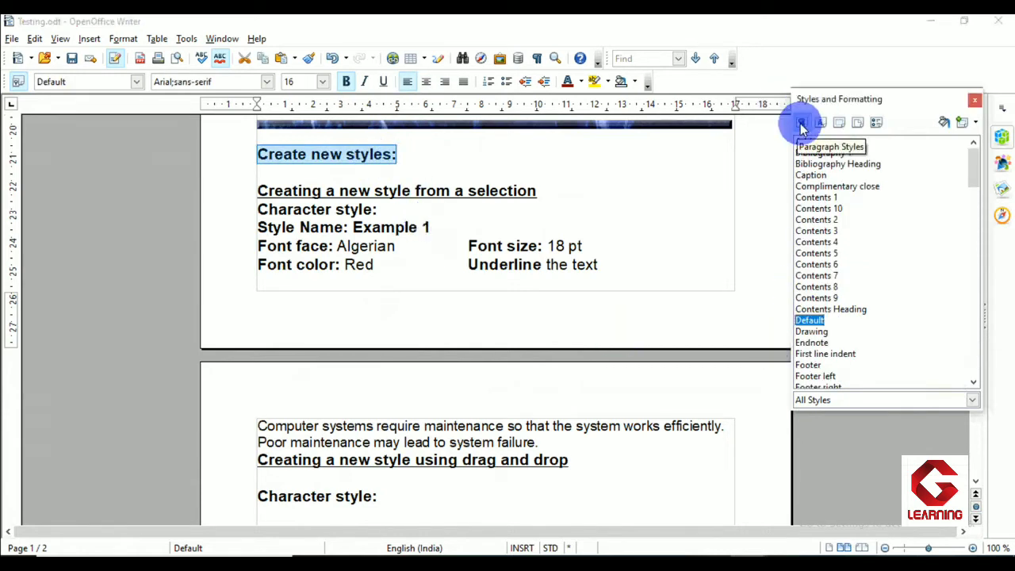
scroll(881, 240, down, 20)
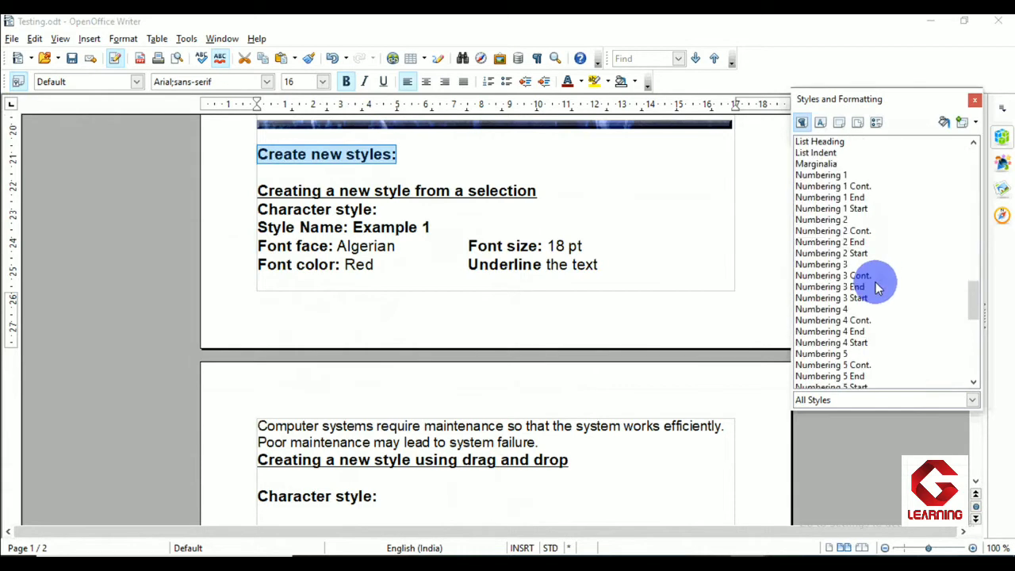
scroll(874, 281, down, 5)
click(819, 122)
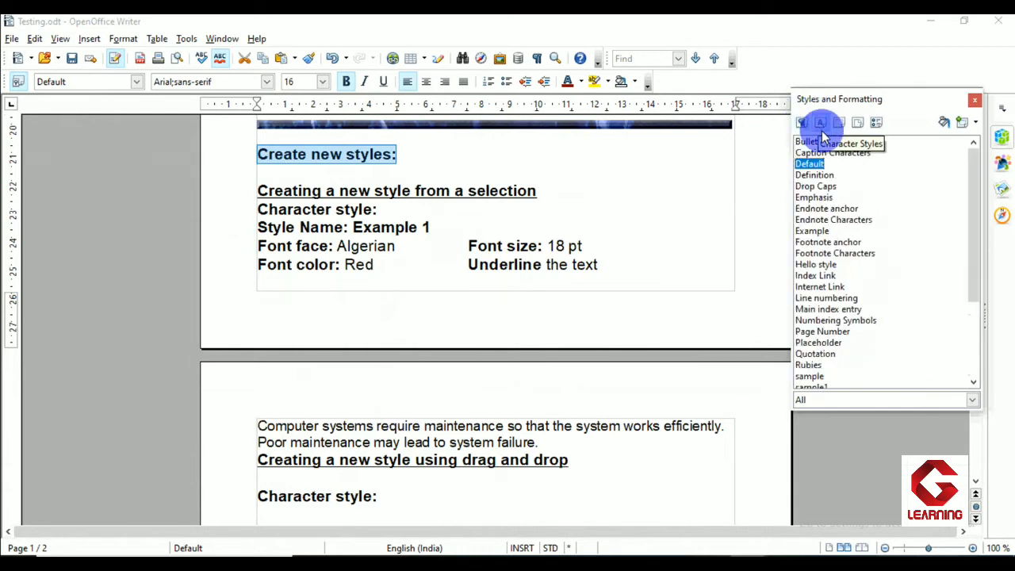
scroll(850, 198, down, 3)
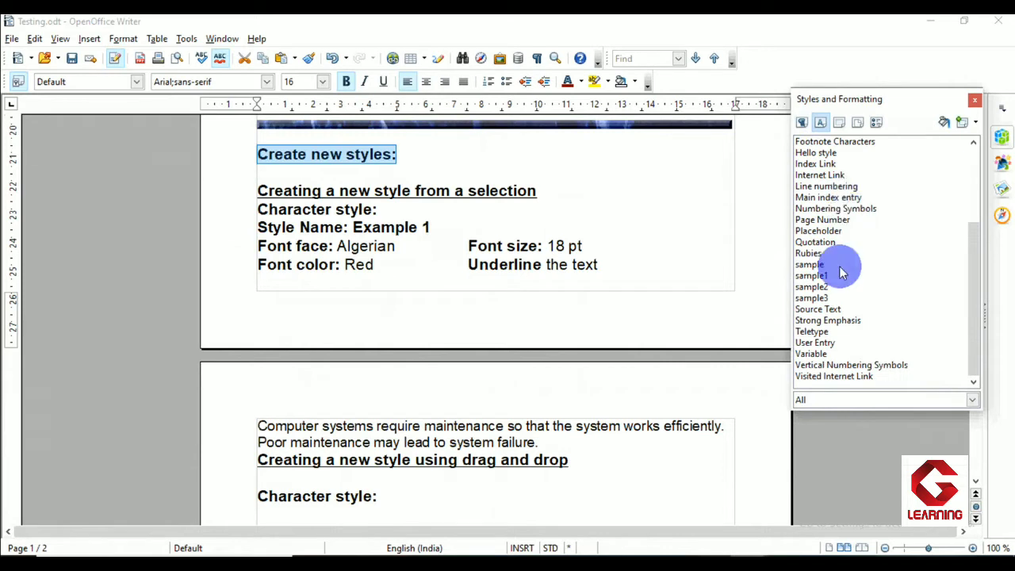
scroll(832, 268, up, 3)
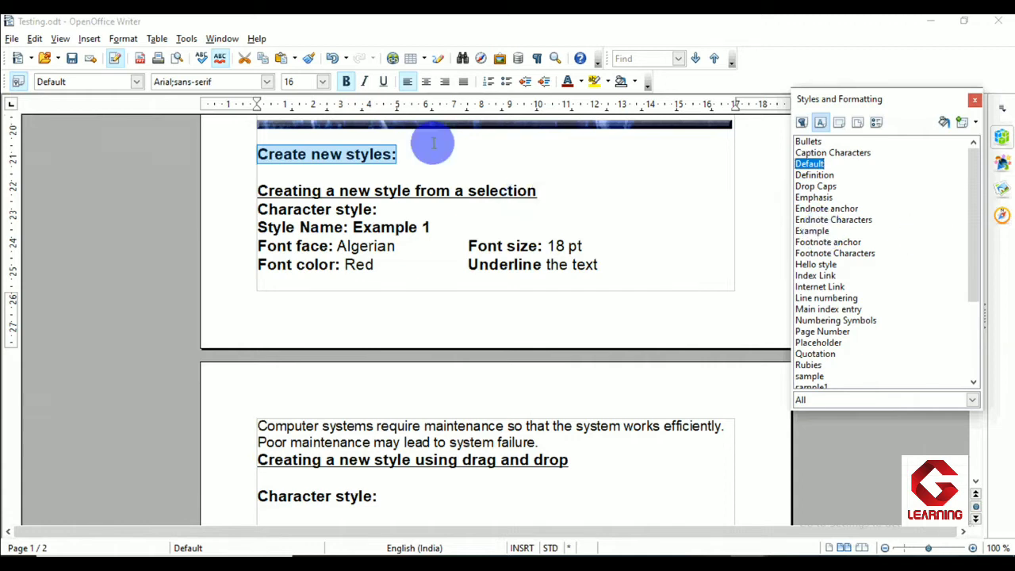
click(297, 226)
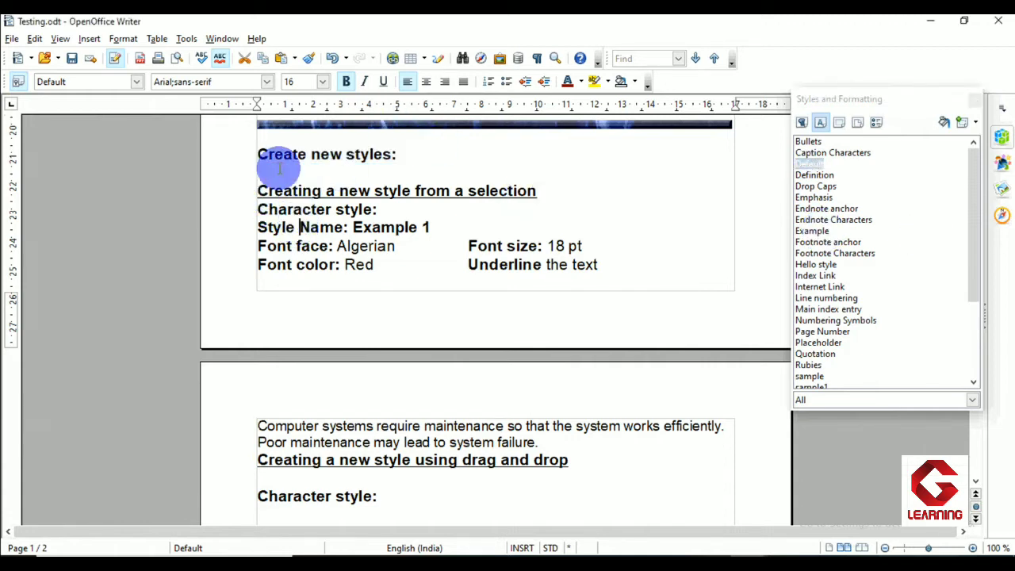
Mark the Create new styles heading and its two method headings, Creating a new style from a selection and using drag and drop
drag(258, 154, 411, 160)
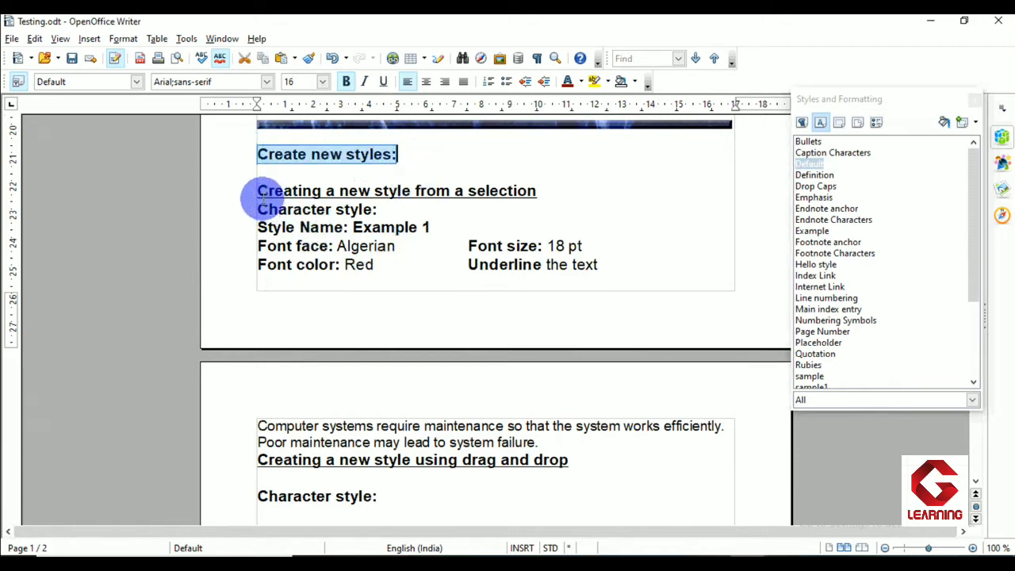
drag(258, 191, 538, 192)
scroll(546, 278, down, 3)
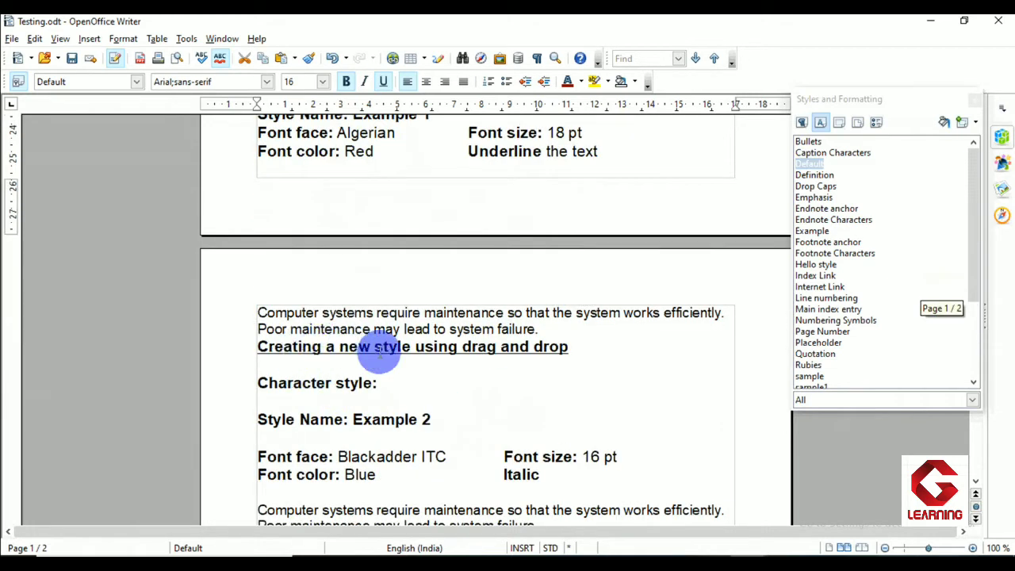
drag(376, 347, 567, 349)
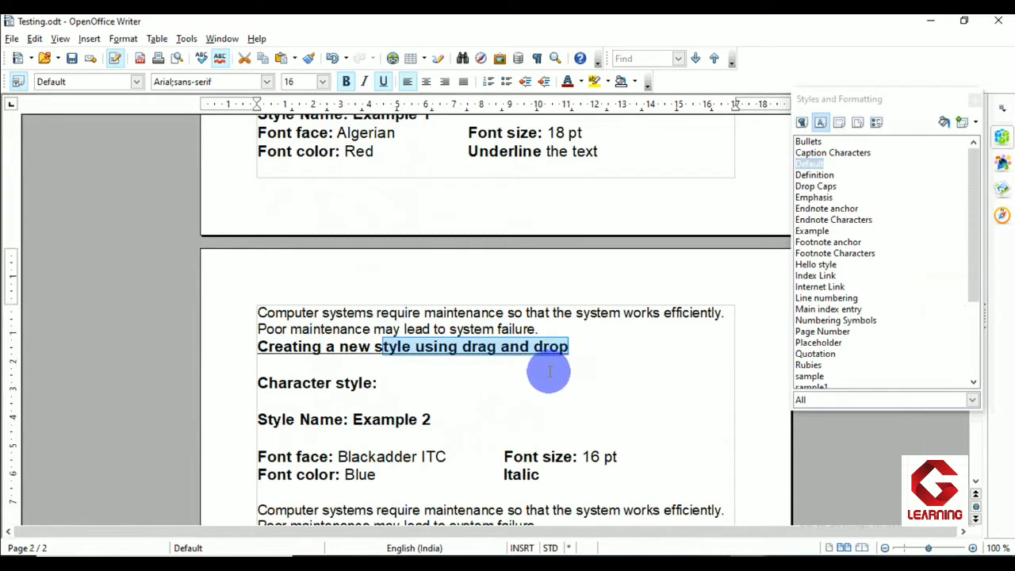
scroll(507, 301, up, 3)
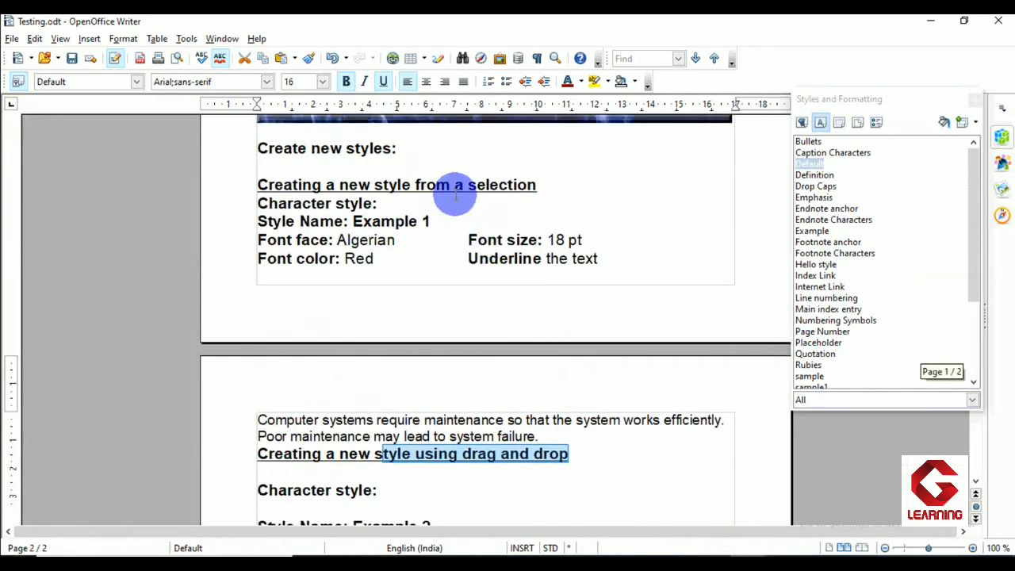
drag(454, 184, 537, 185)
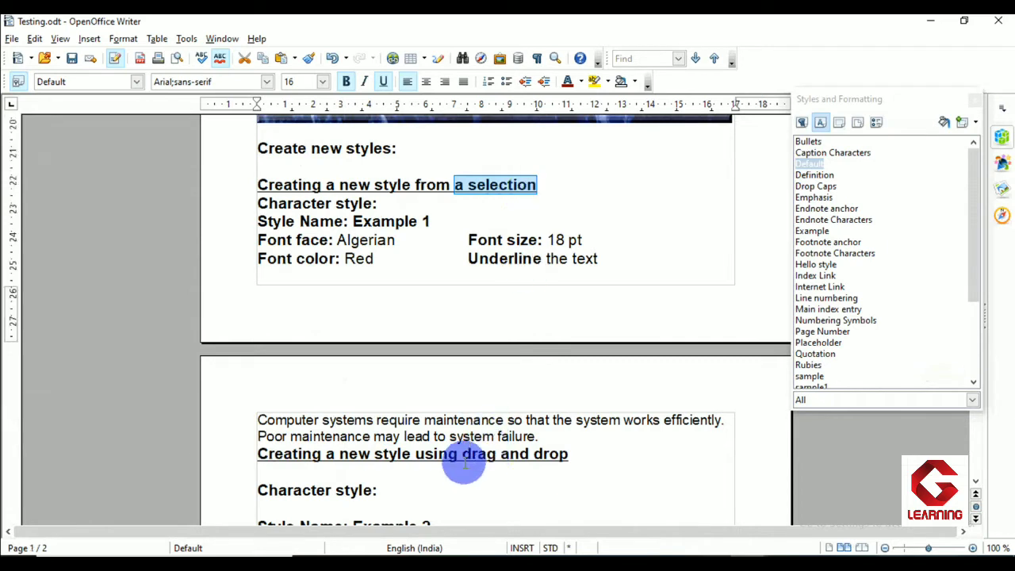
drag(461, 455, 567, 453)
scroll(449, 290, down, 1)
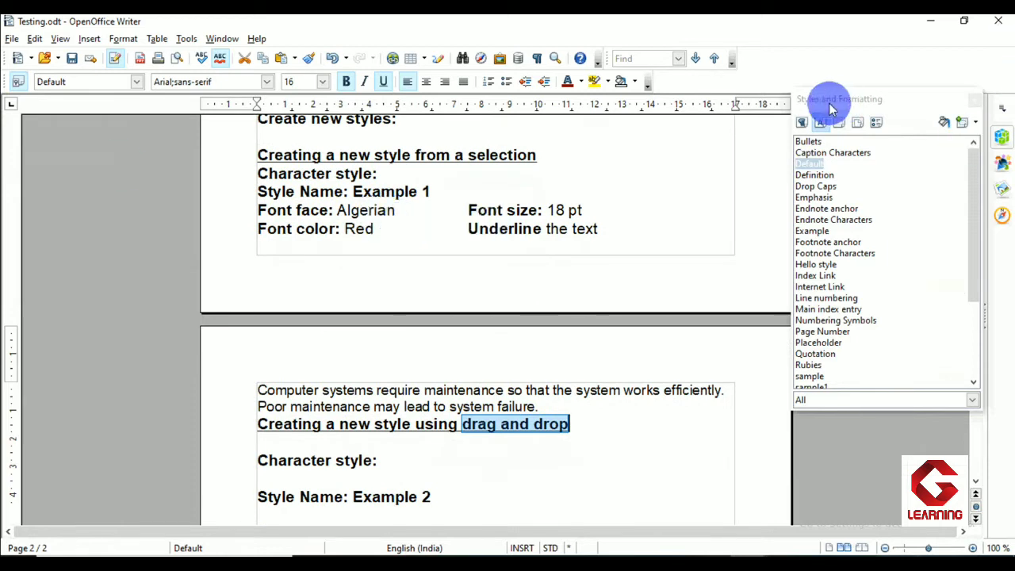
Mark the Creating a new style from a selection heading, the name Example 1 and the Character style label, and show the character styles
drag(255, 154, 555, 167)
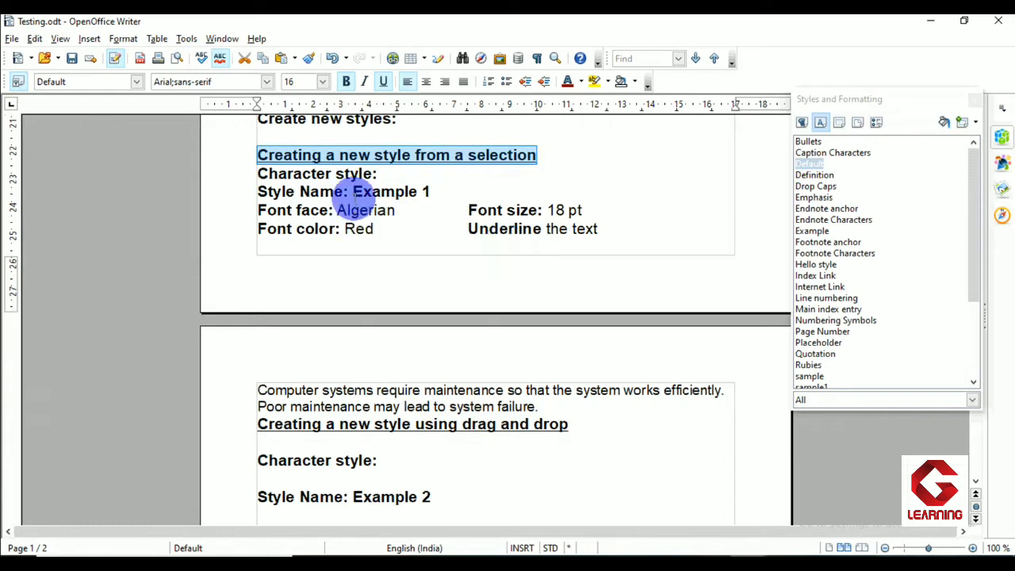
drag(353, 192, 417, 195)
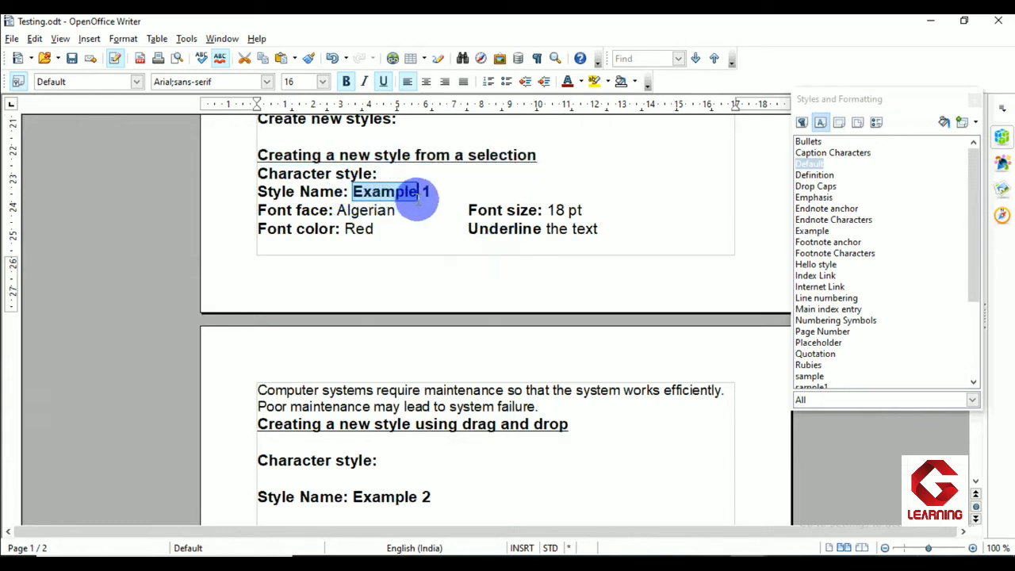
click(389, 193)
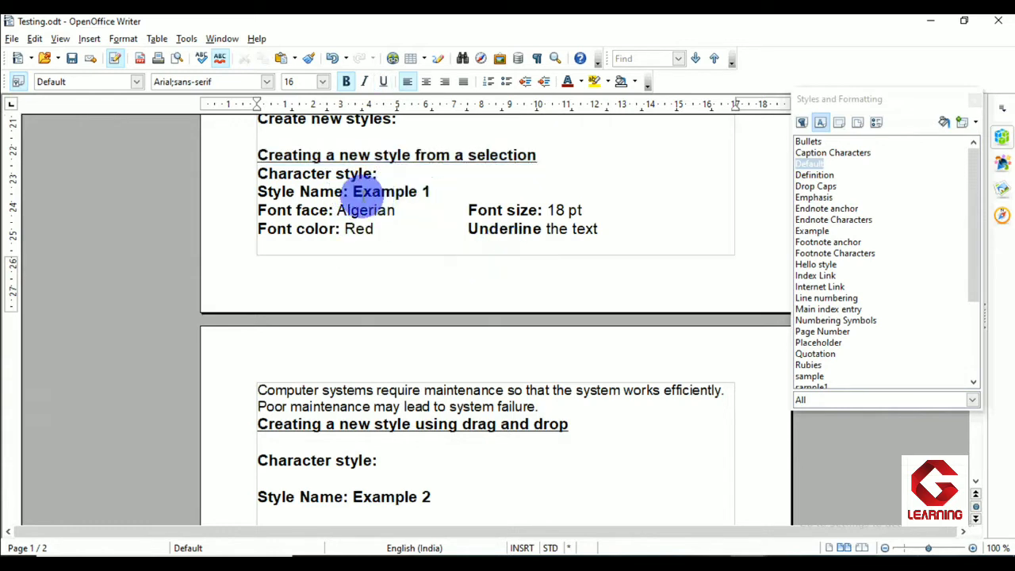
drag(353, 192, 419, 192)
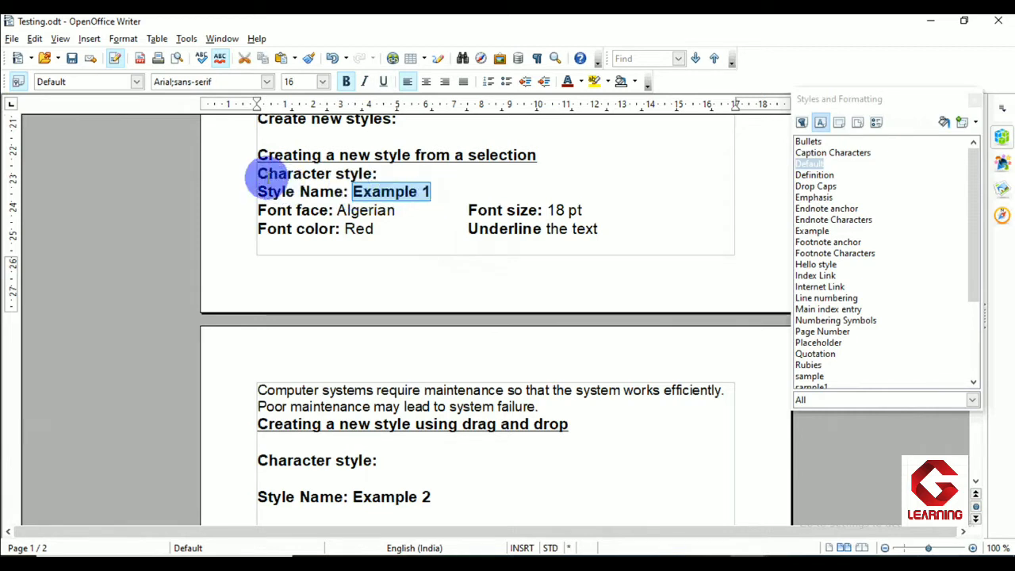
drag(258, 173, 373, 176)
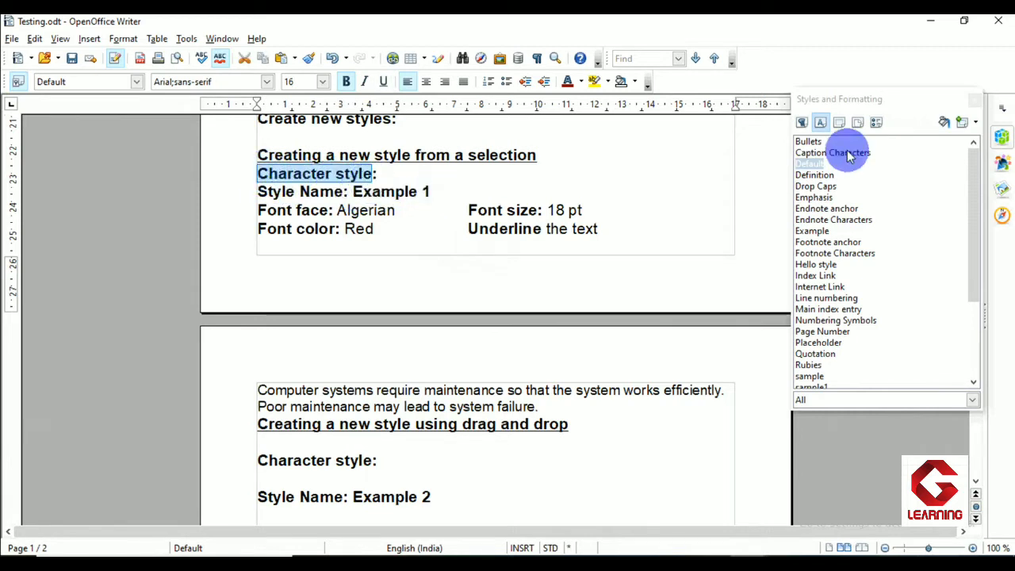
click(818, 124)
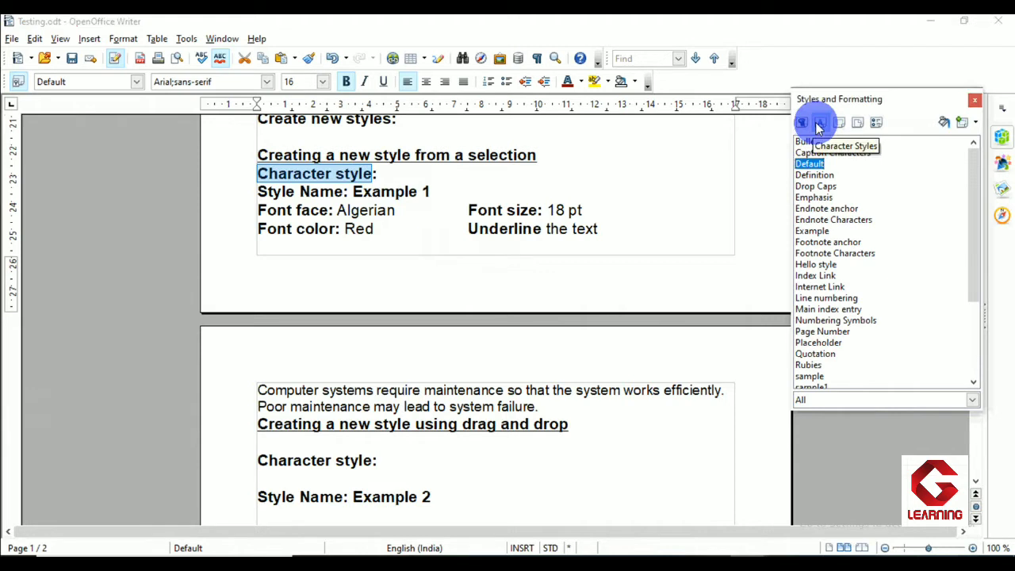
Mark the Example 1 style name and its specifications: font face Algerian, font size 18 pt, font color Red and Underline
drag(352, 191, 418, 191)
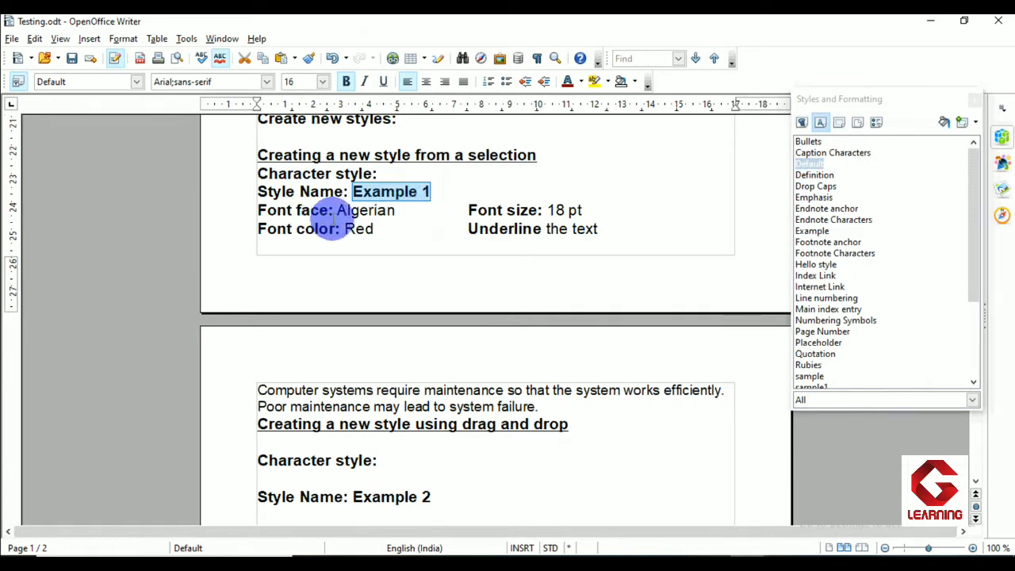
drag(337, 210, 395, 208)
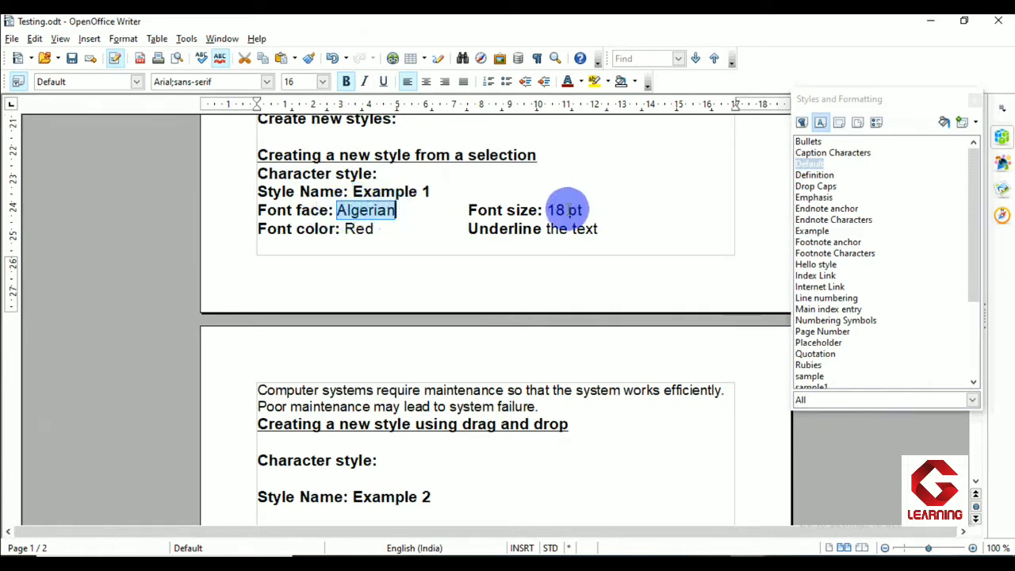
drag(547, 209, 582, 209)
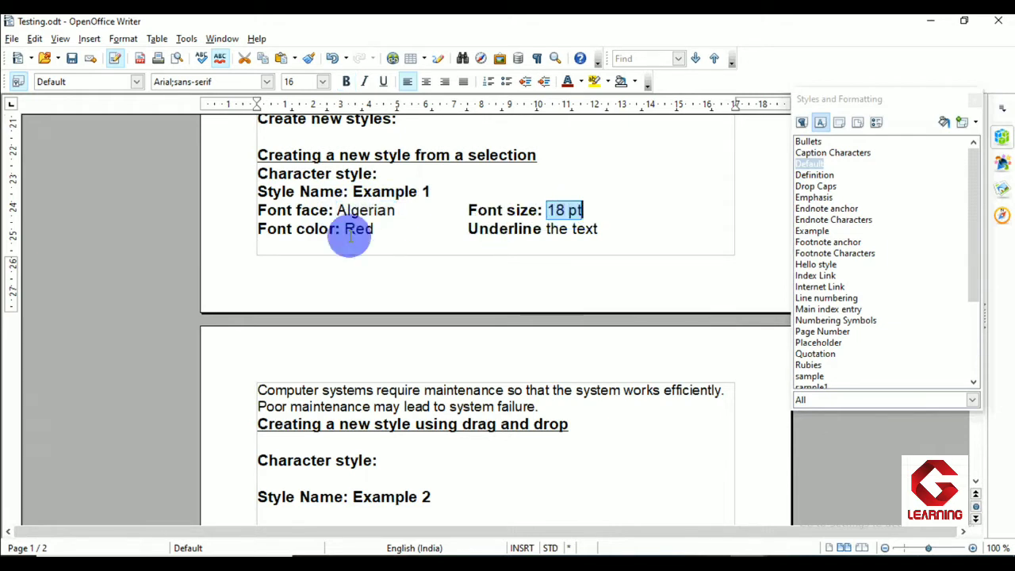
drag(345, 228, 385, 229)
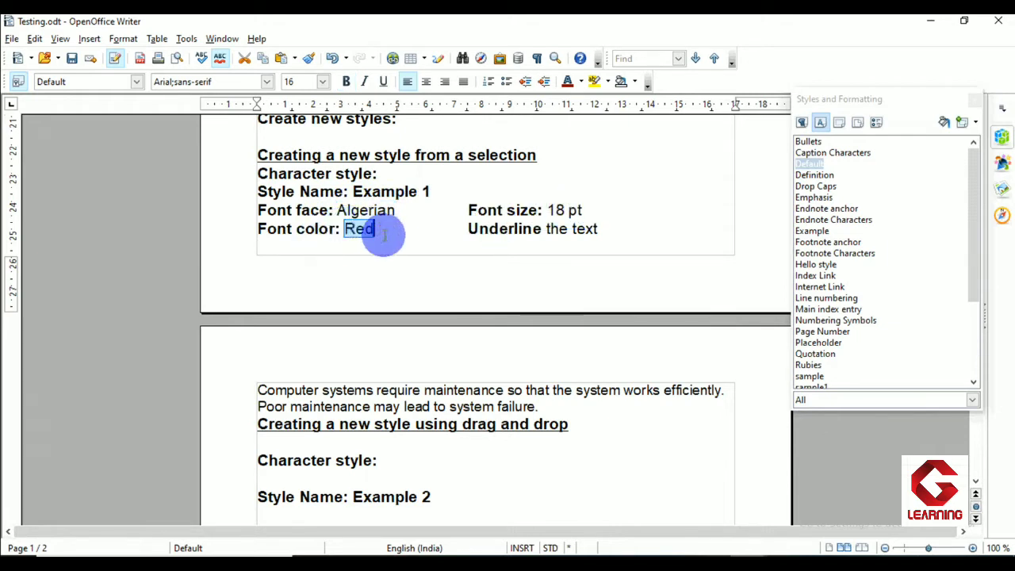
click(484, 228)
drag(483, 228, 542, 249)
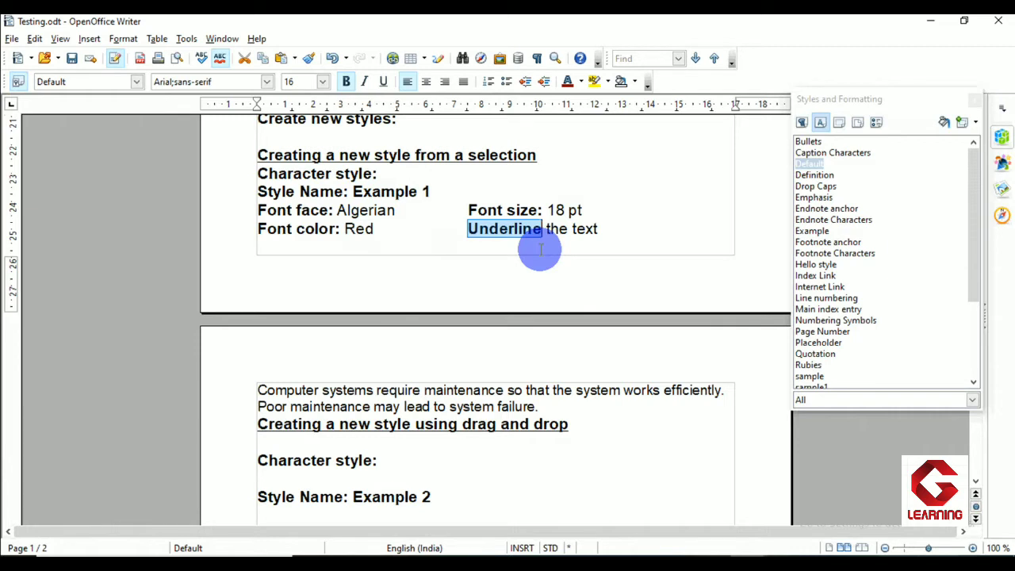
click(498, 283)
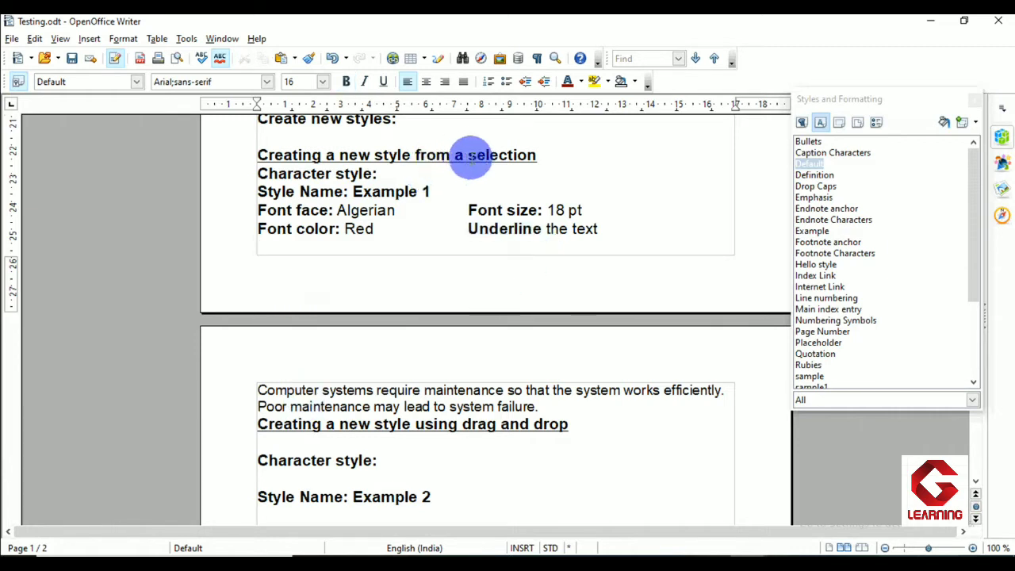
Mark the word selection in the first method heading, the style name Example 1 and the Character style label beneath it
drag(469, 156, 536, 156)
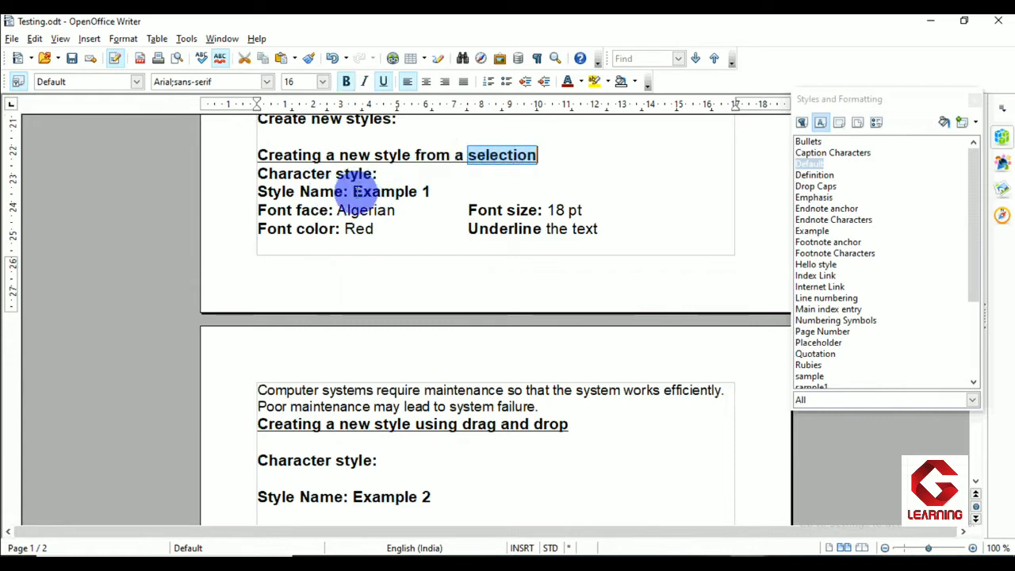
drag(354, 191, 431, 195)
drag(258, 174, 364, 176)
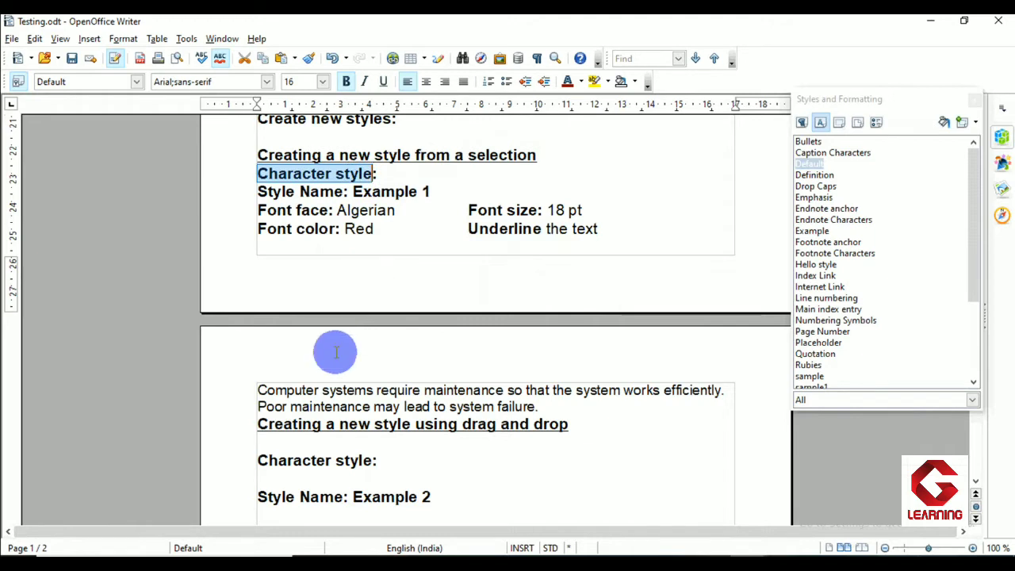
Add an empty line between the computer maintenance paragraph and the Creating a new style using drag and drop heading
scroll(264, 389, down, 1)
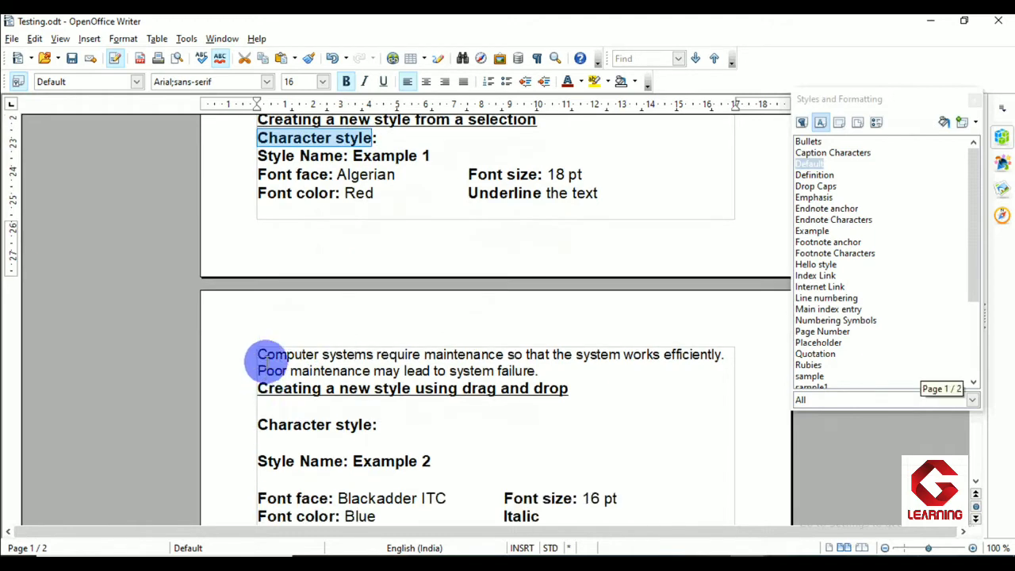
click(563, 372)
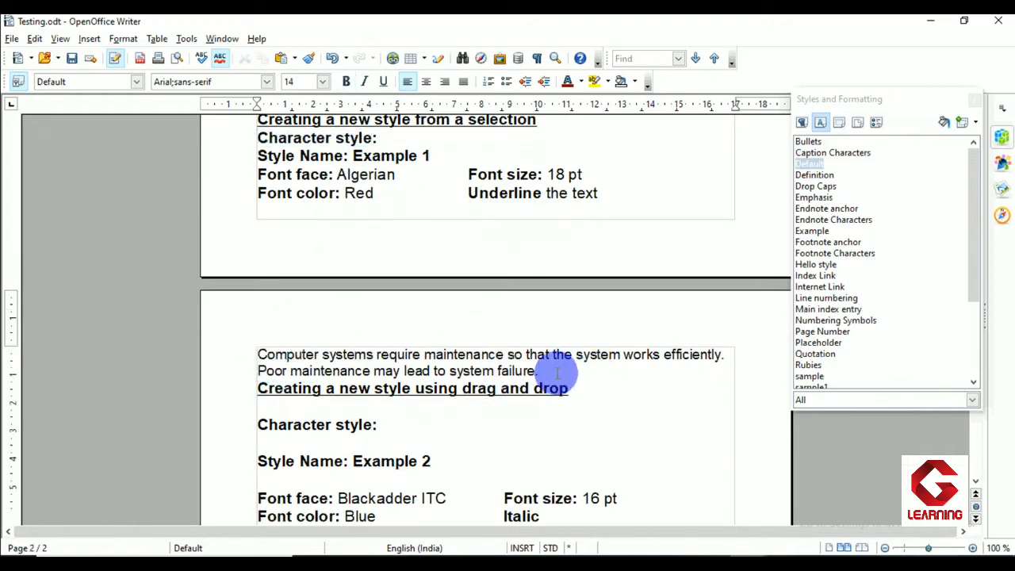
key(Return)
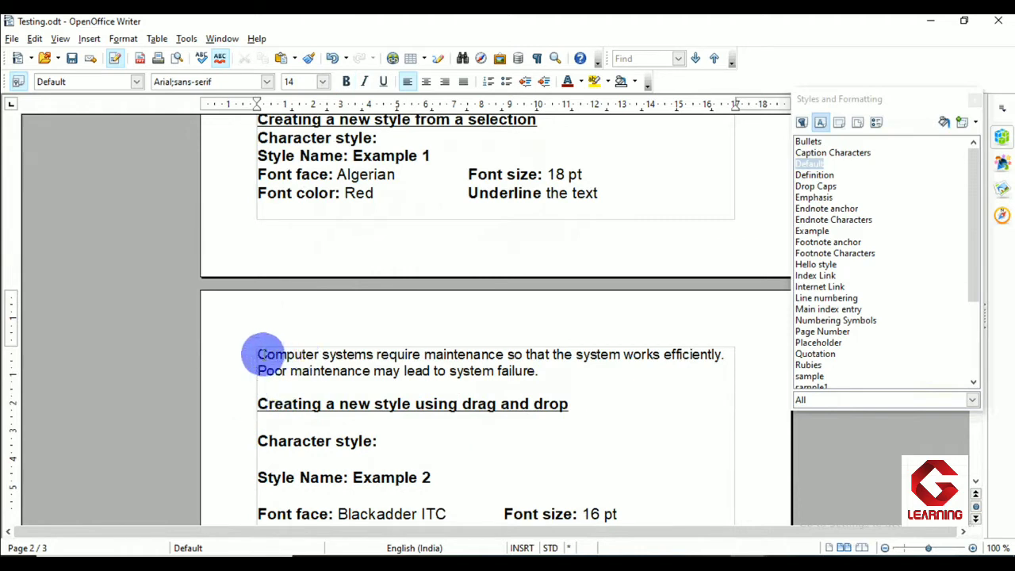
Set the font of the word Computer at the start of the page 2 maintenance paragraph to Algerian
drag(256, 355, 315, 354)
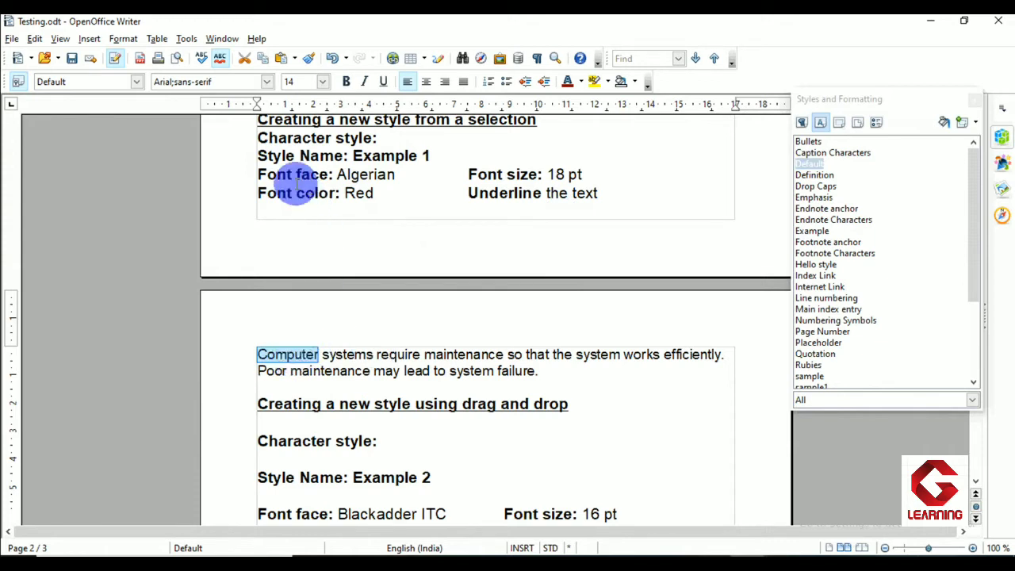
click(267, 81)
click(235, 134)
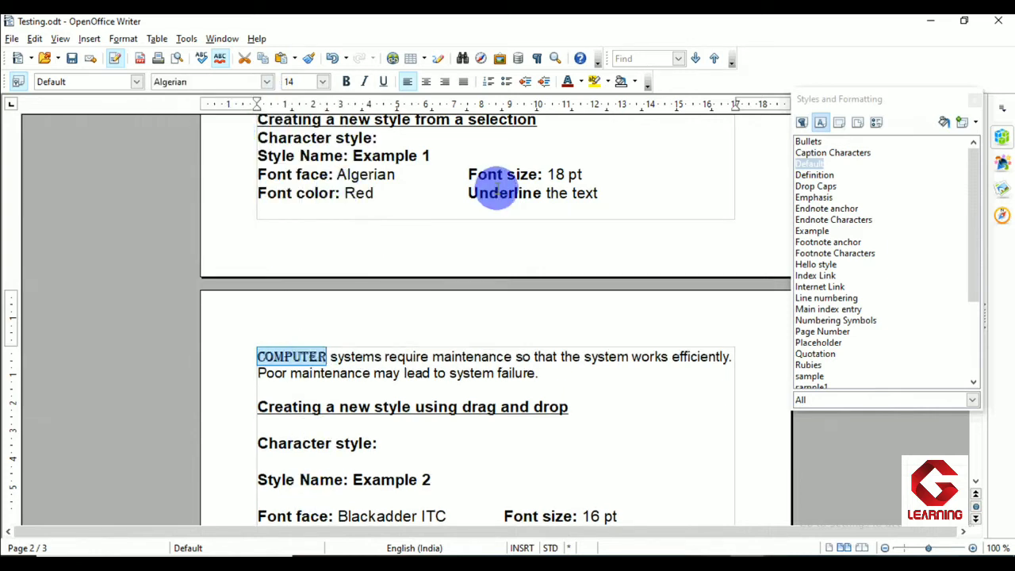
Set both the number 18 in the Font size line and the word Computer on page 2 to 18 pt
drag(546, 174, 563, 174)
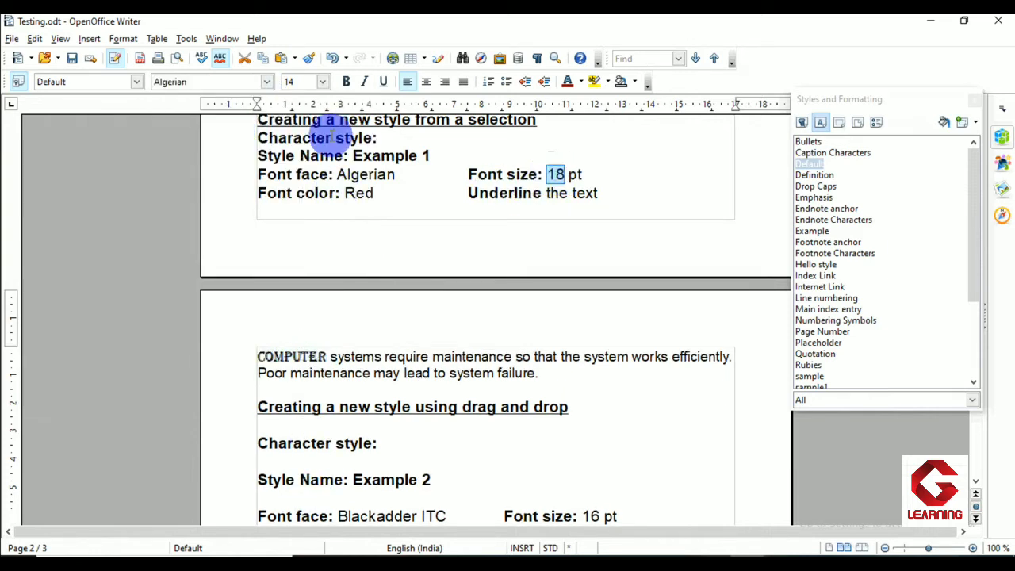
click(323, 82)
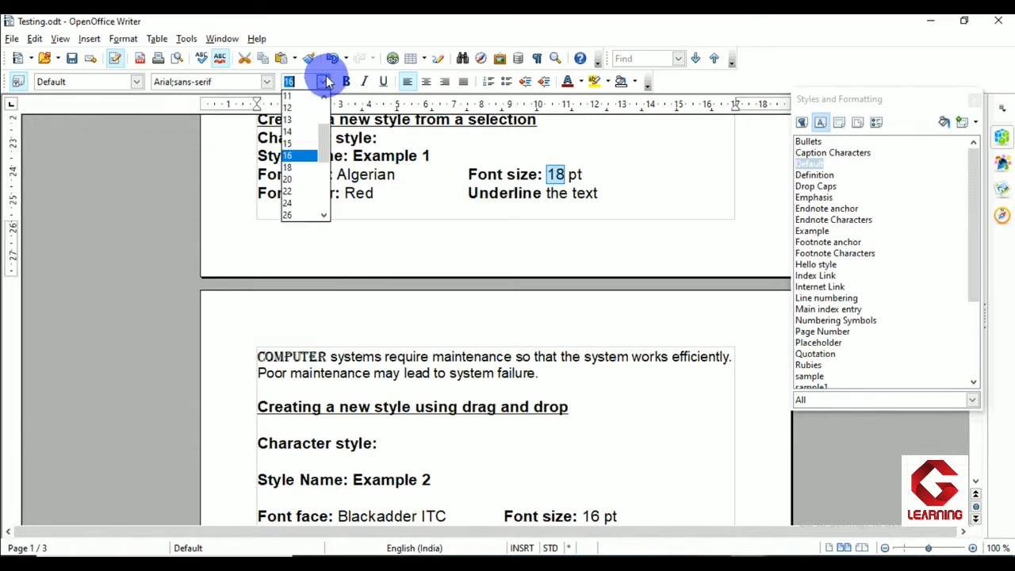
click(294, 167)
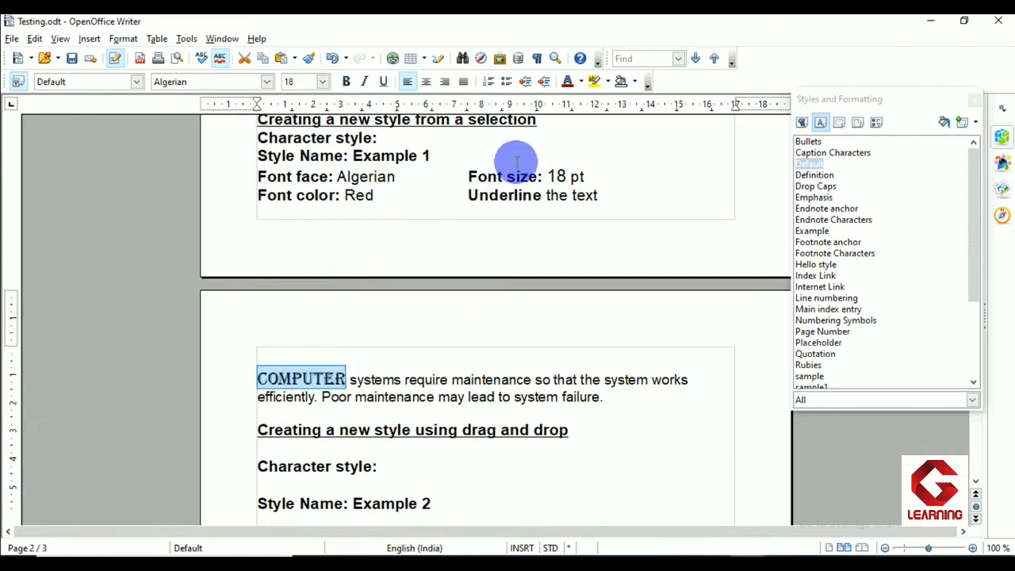
Color the word Computer in the page 2 maintenance paragraph dark red and underline it
click(580, 83)
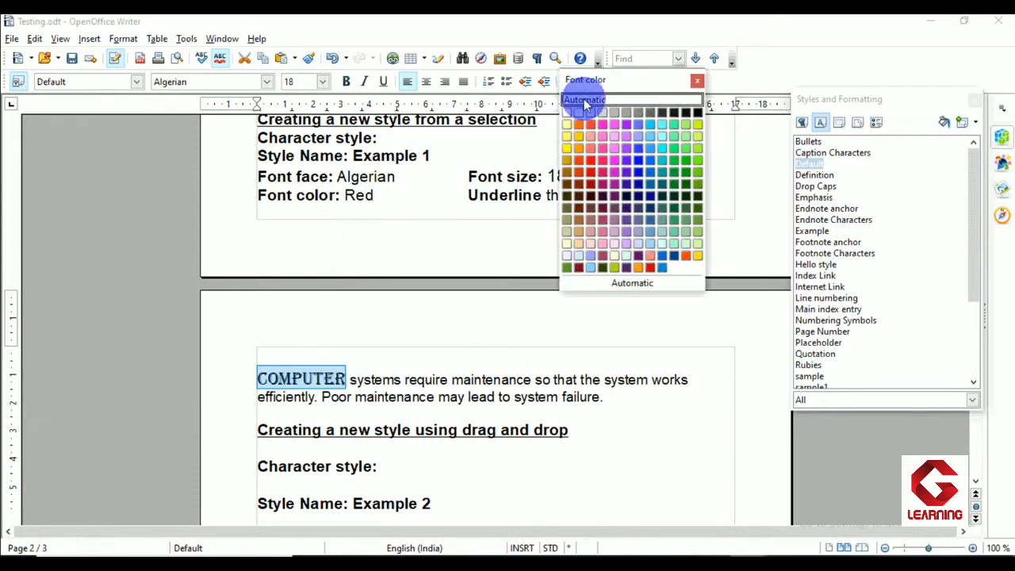
click(591, 187)
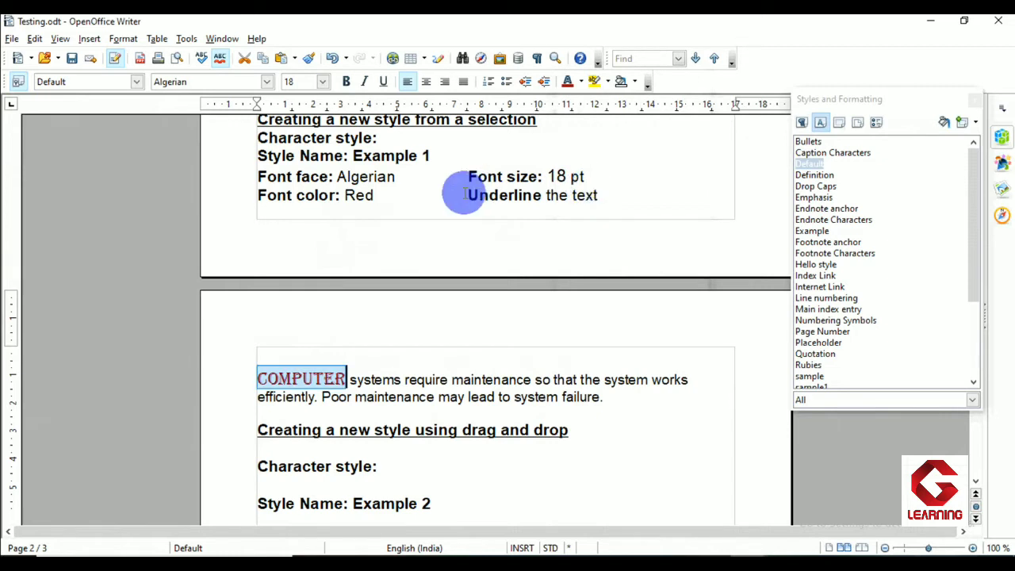
drag(469, 198, 528, 198)
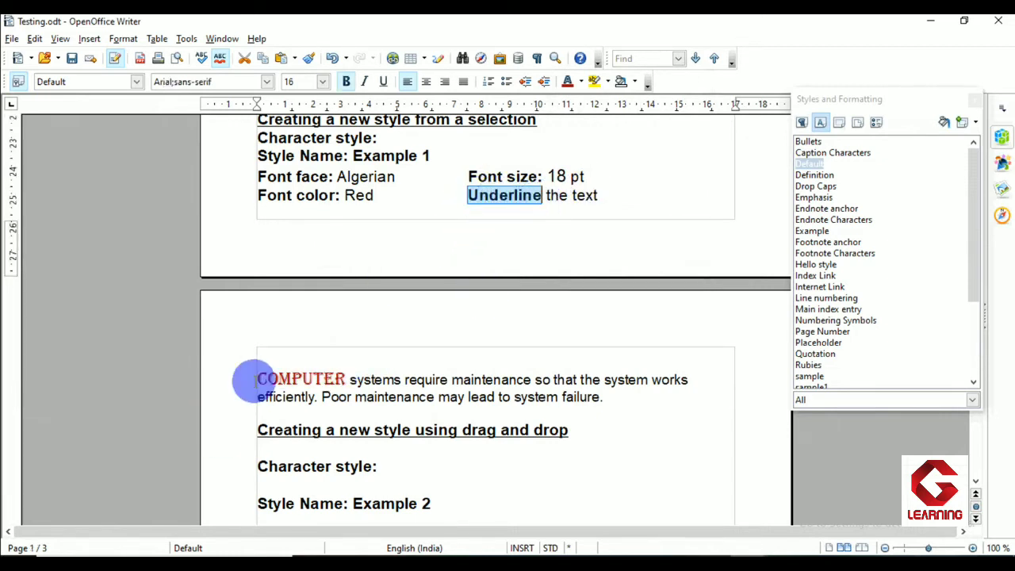
drag(258, 379, 347, 378)
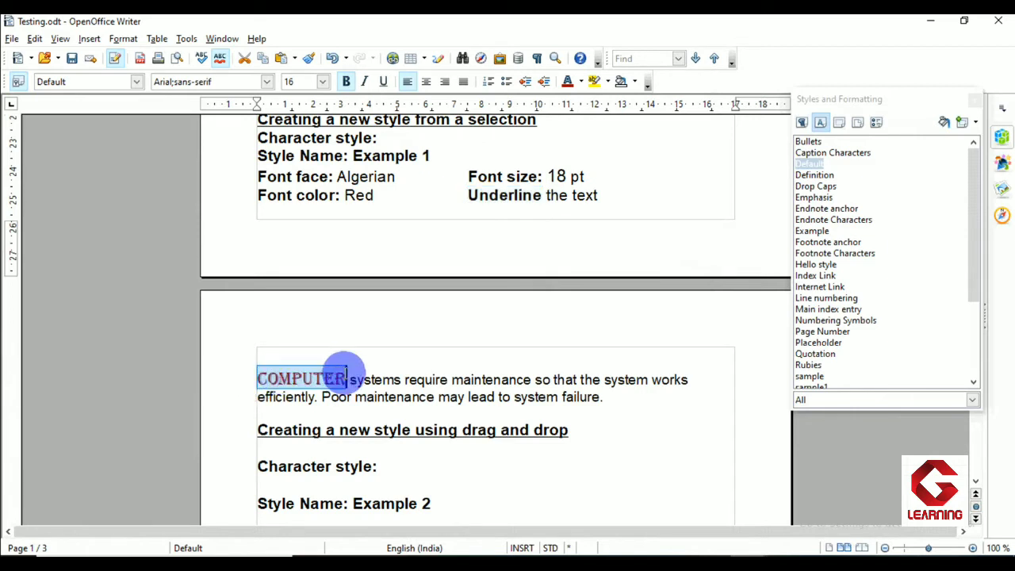
click(383, 81)
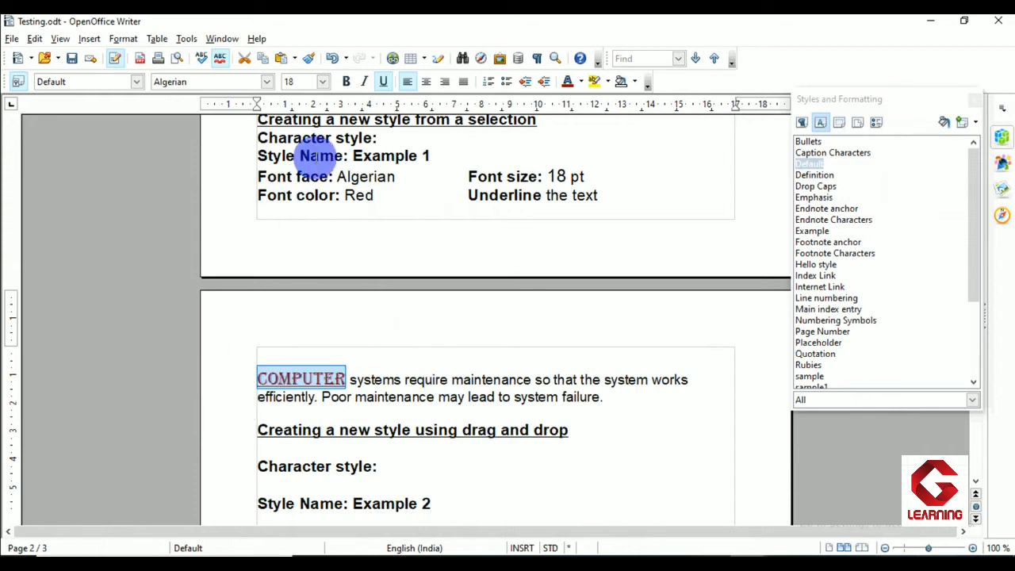
Create a new character style named Example 1 from the formatted word Computer in the page 2 maintenance paragraph
drag(354, 156, 430, 156)
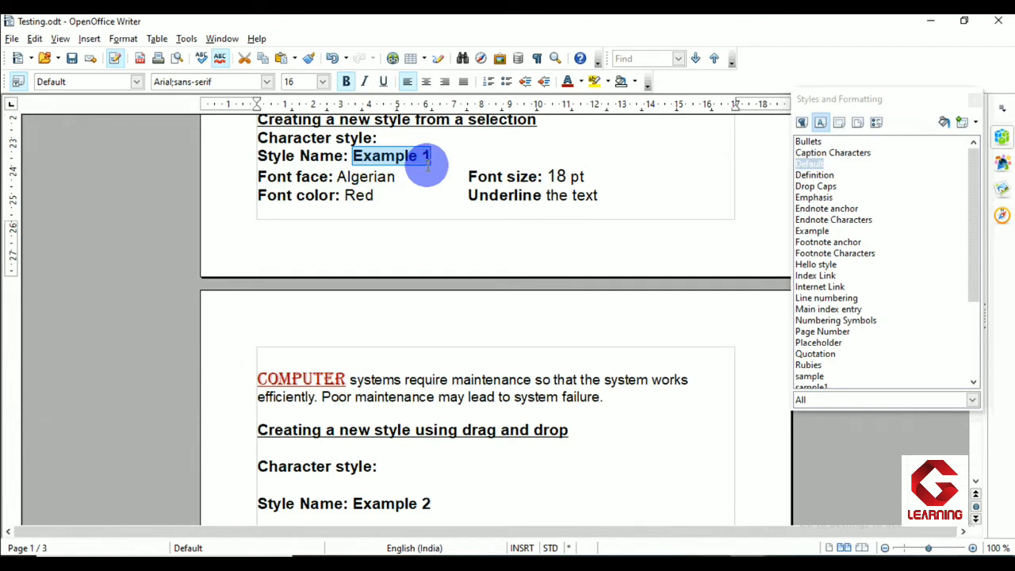
double_click(293, 379)
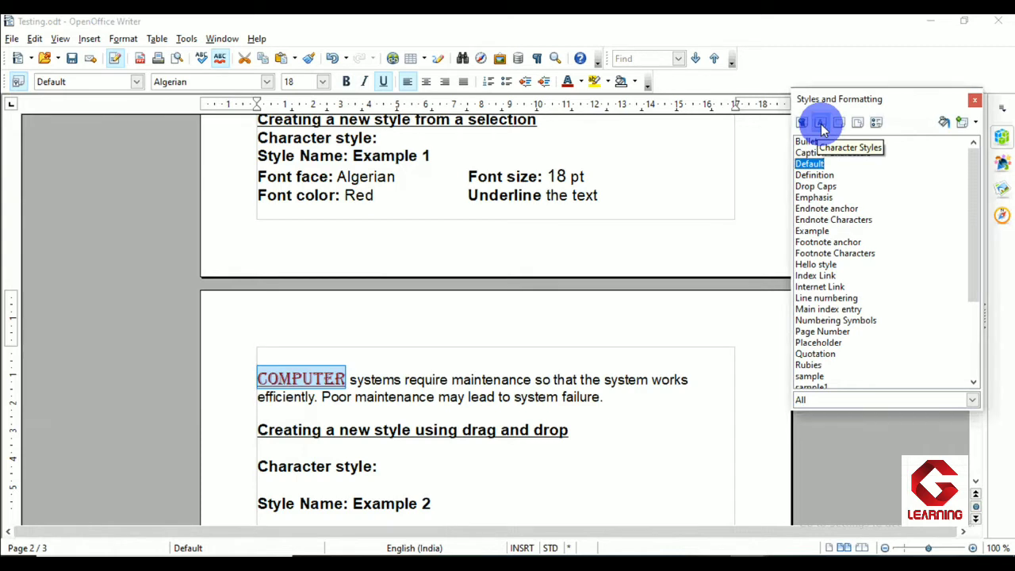
click(975, 125)
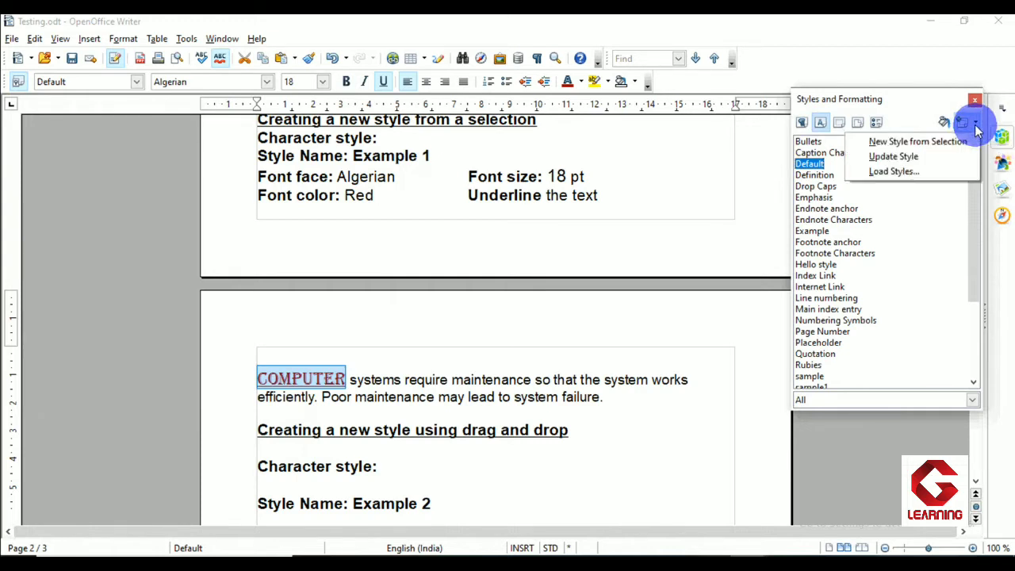
click(893, 146)
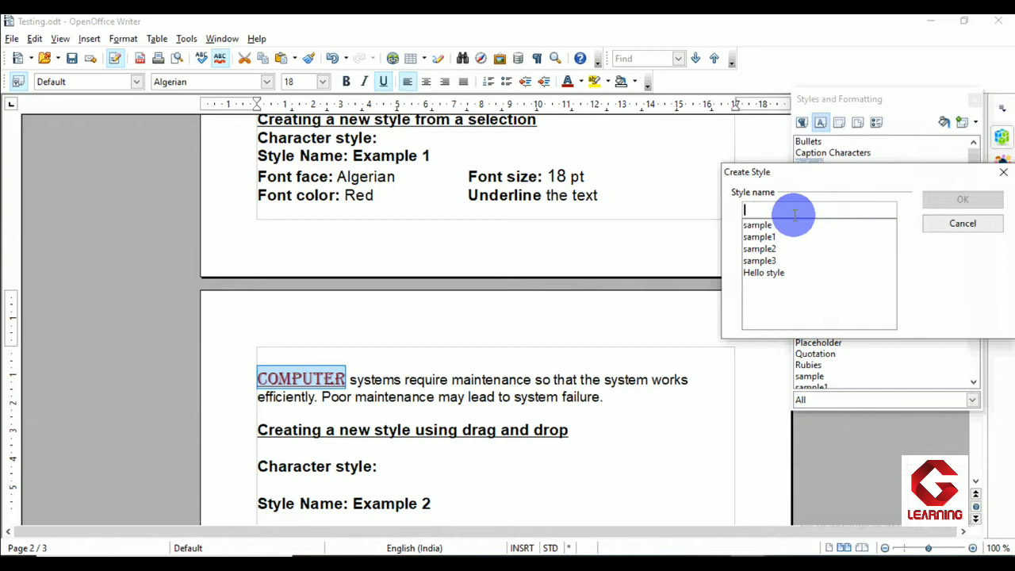
text(Exam)
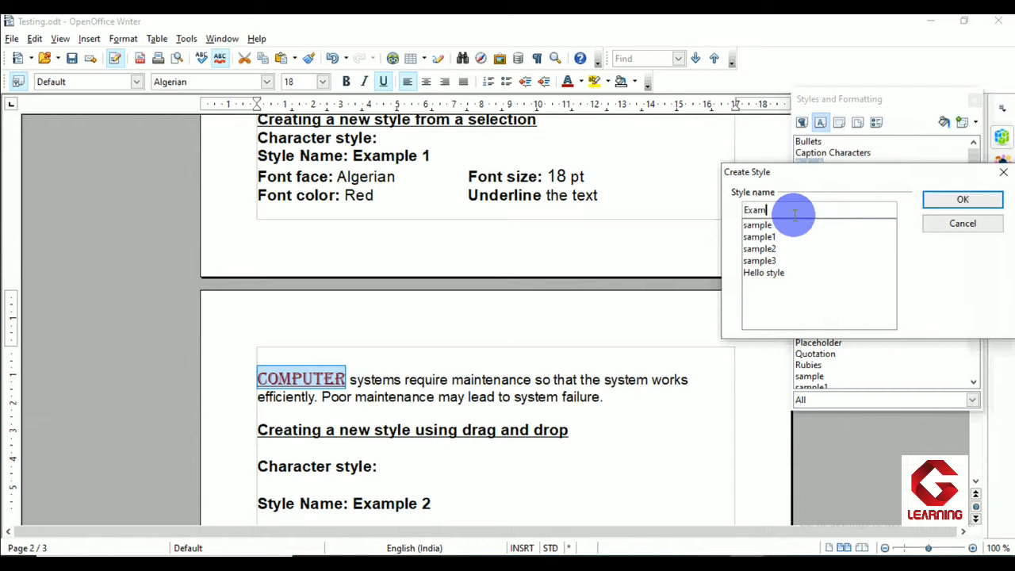
text(ple 1)
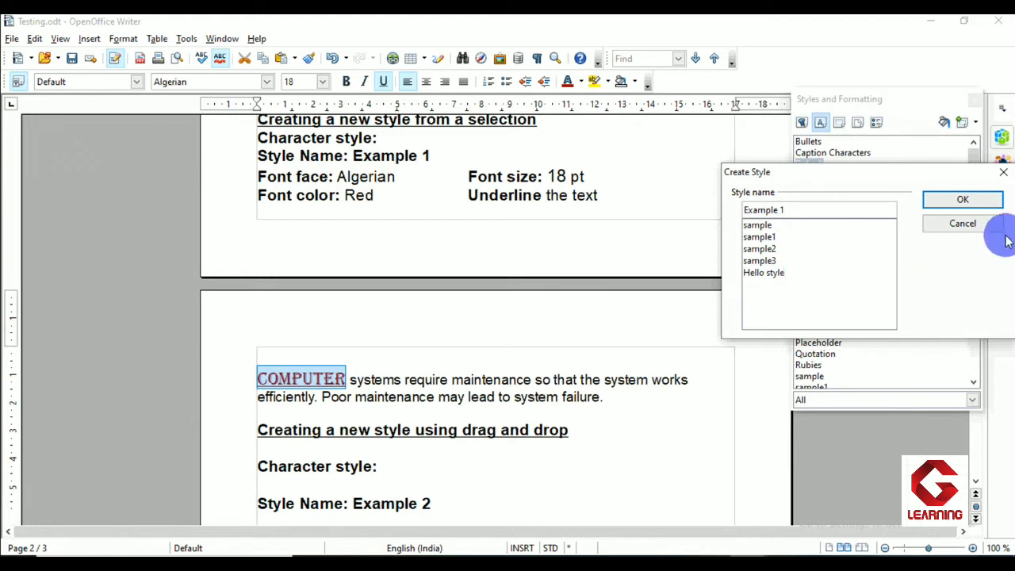
click(968, 201)
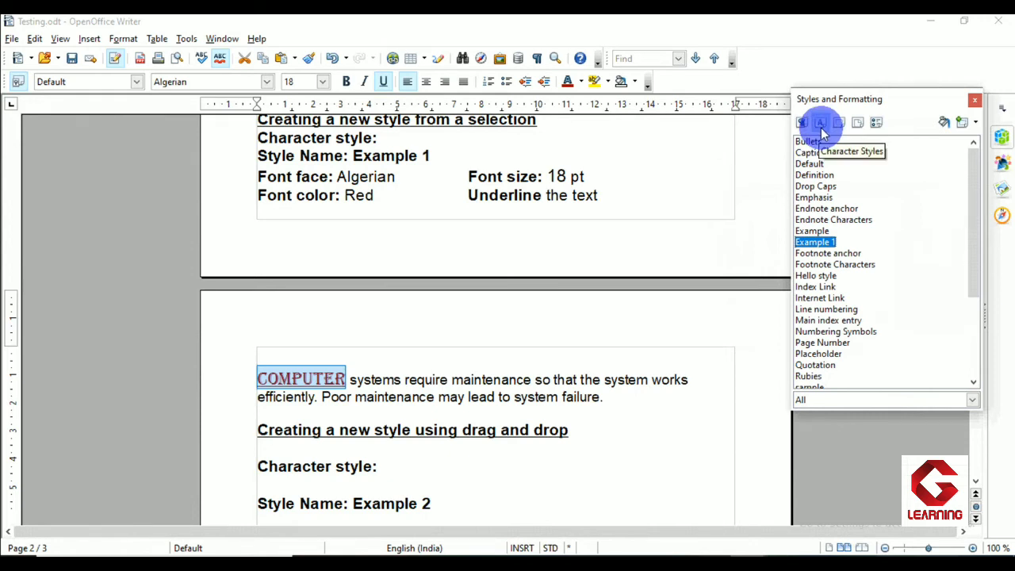
click(825, 275)
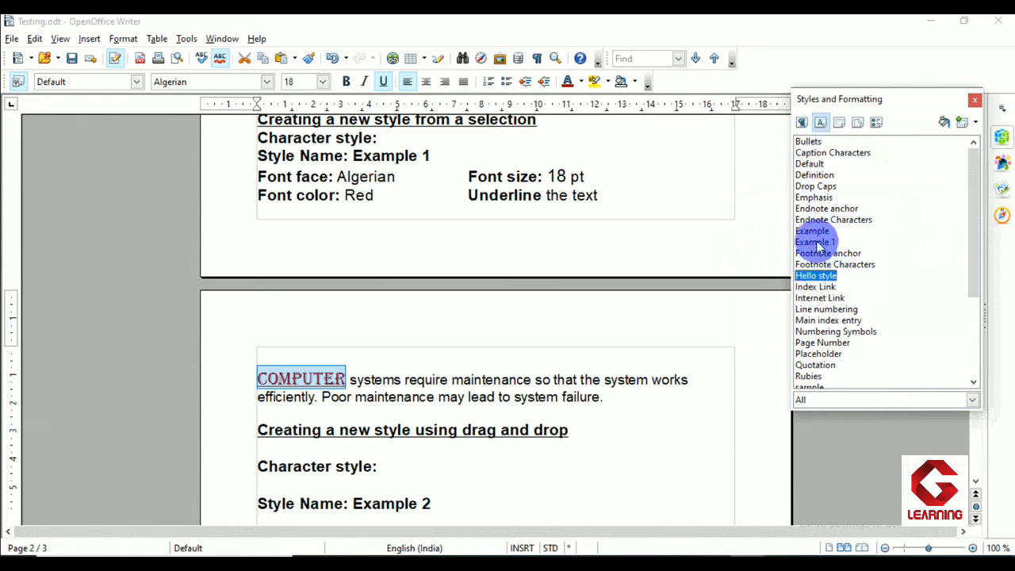
click(816, 242)
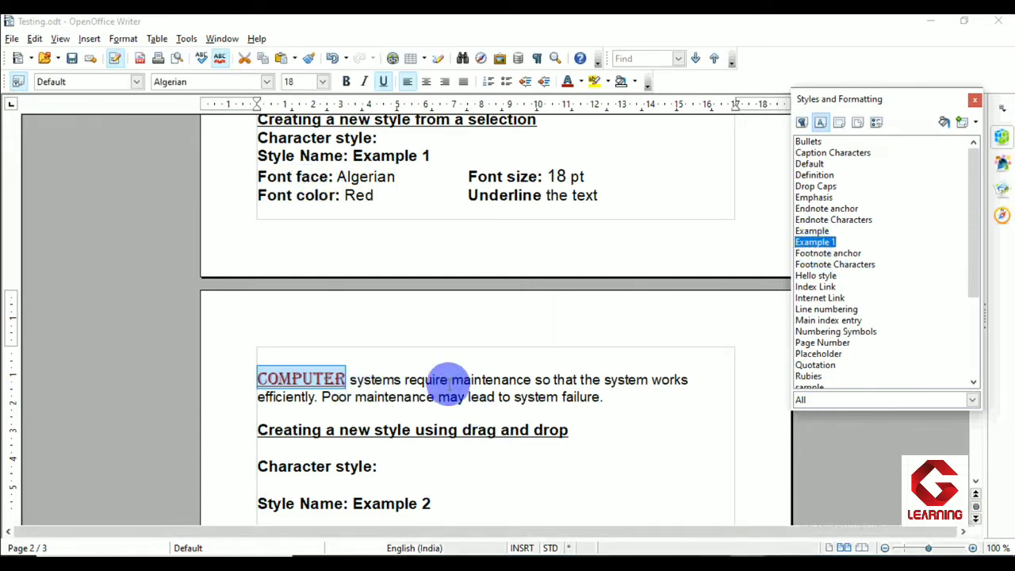
Apply the Example 1 character style to the word maintenance in the second line of the page 2 paragraph
drag(354, 396, 426, 405)
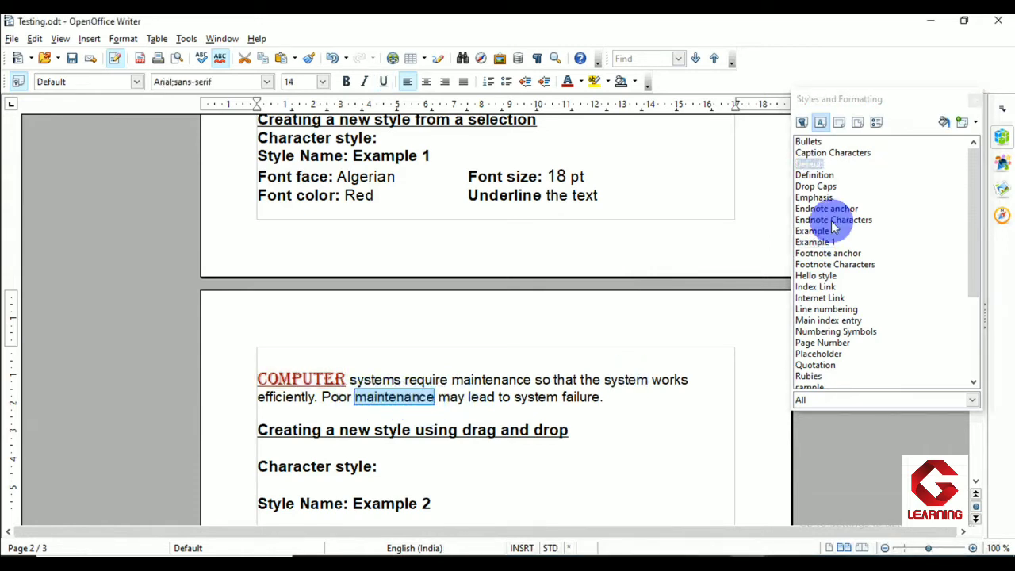
click(824, 123)
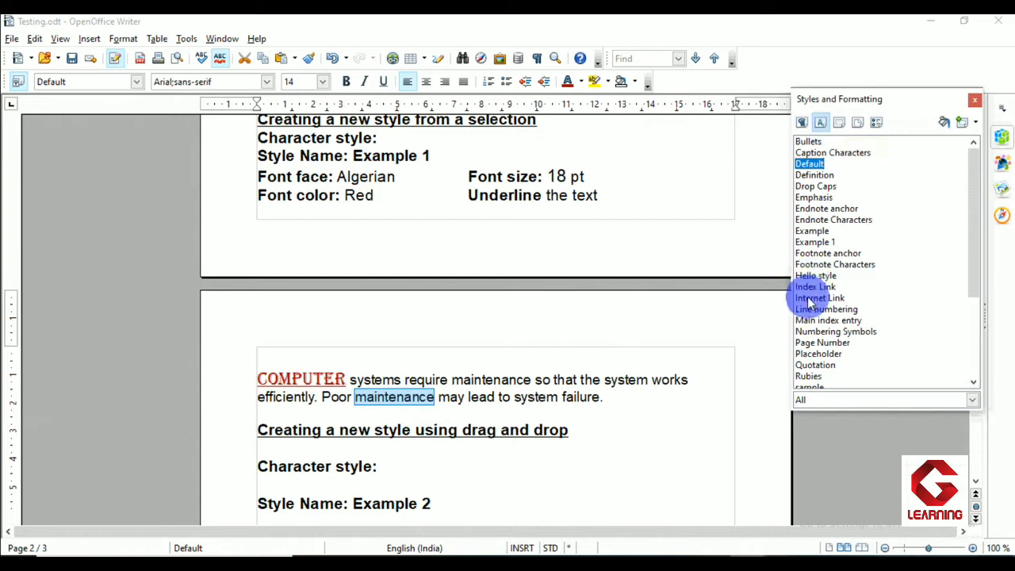
double_click(810, 243)
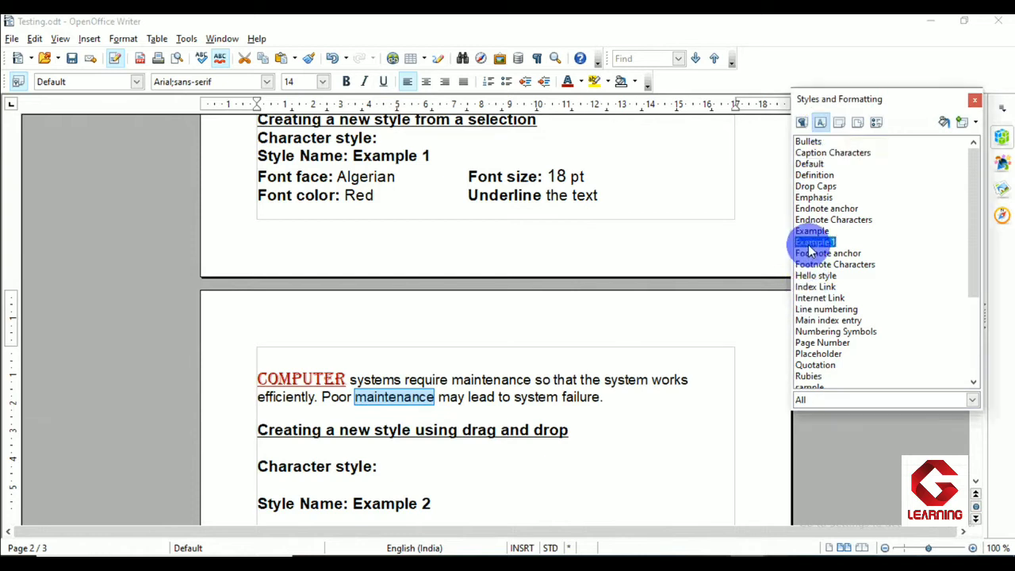
click(546, 415)
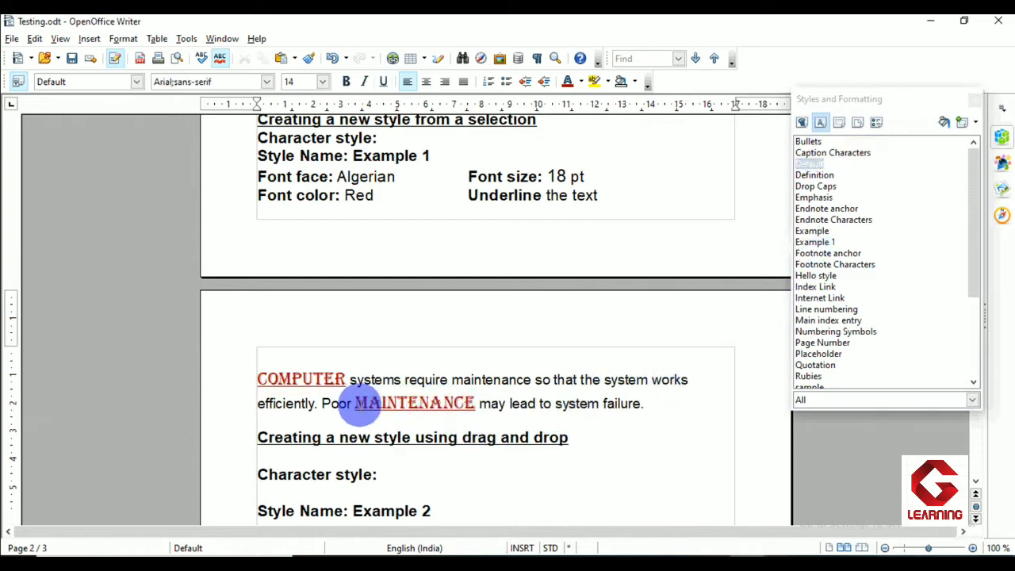
drag(354, 403, 472, 406)
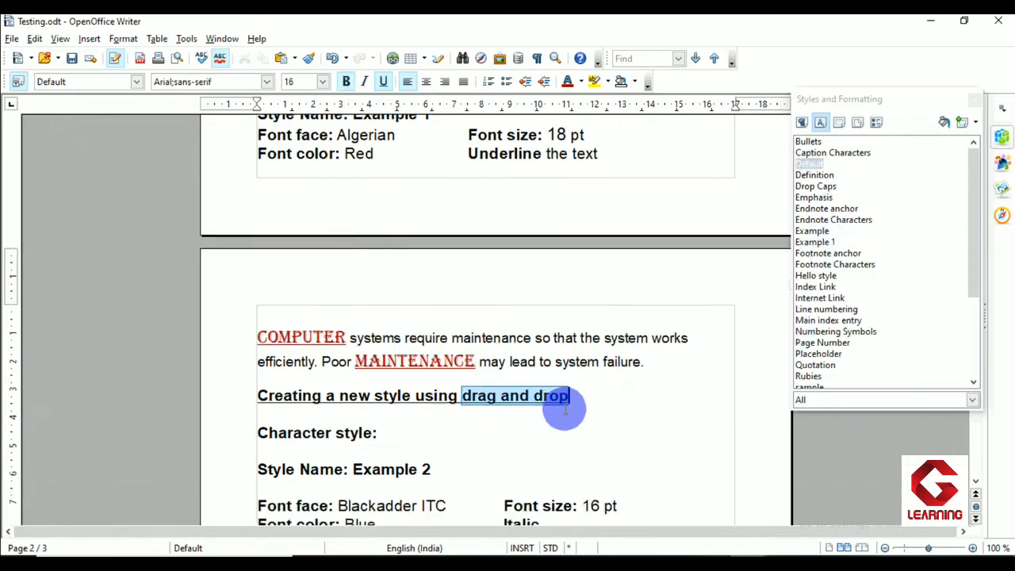
scroll(565, 408, up, 2)
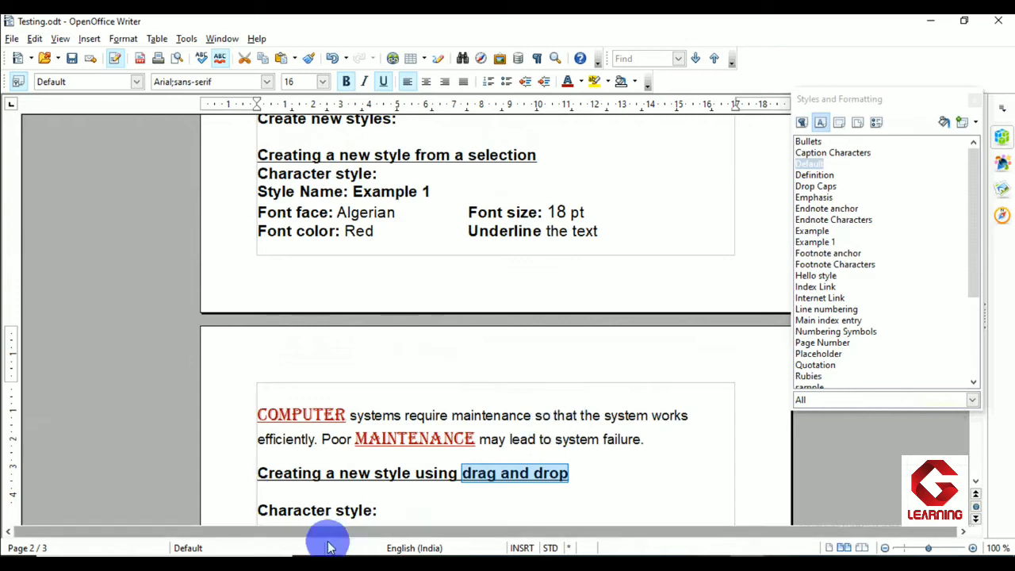
drag(348, 414, 401, 413)
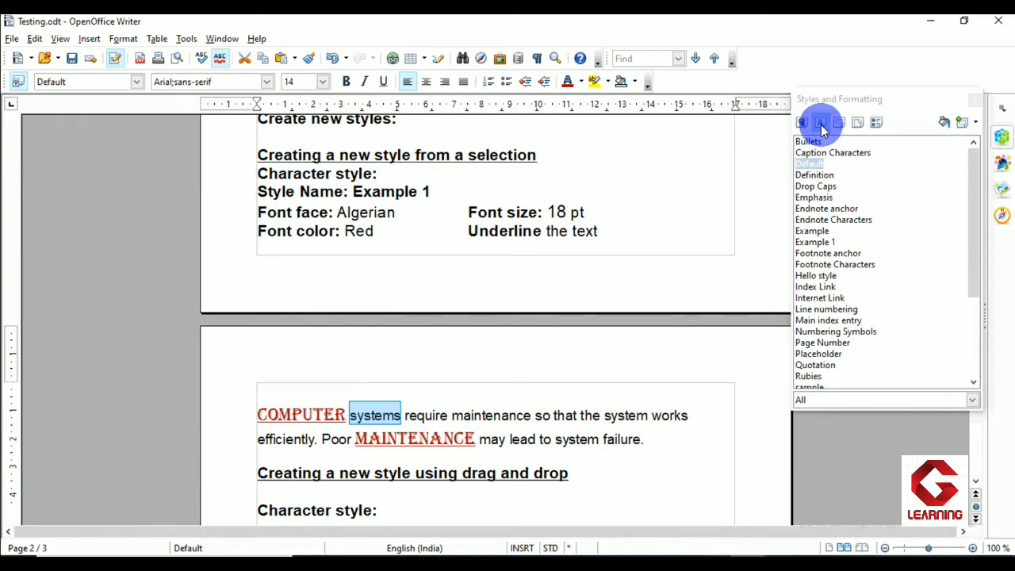
click(973, 124)
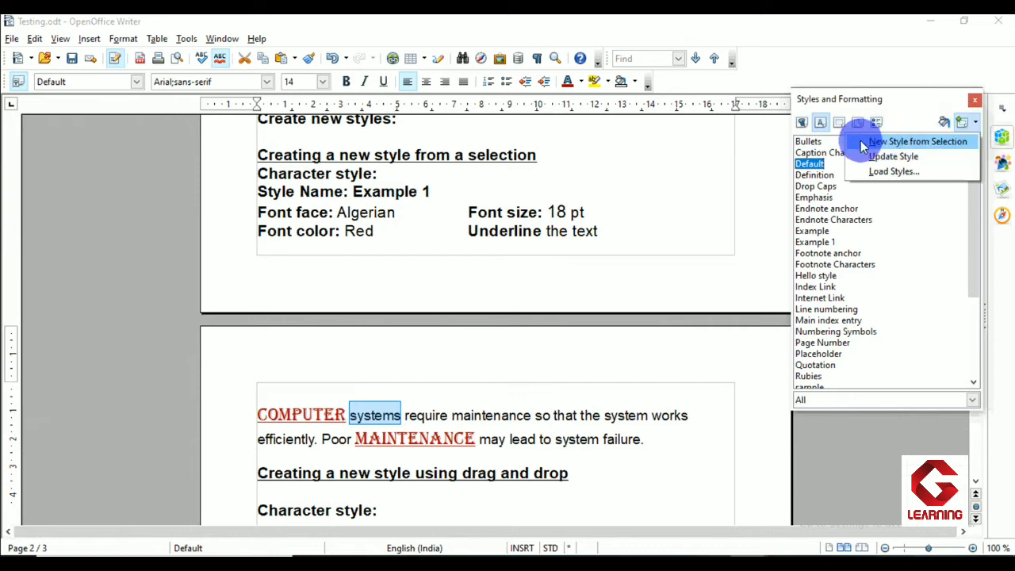
click(919, 145)
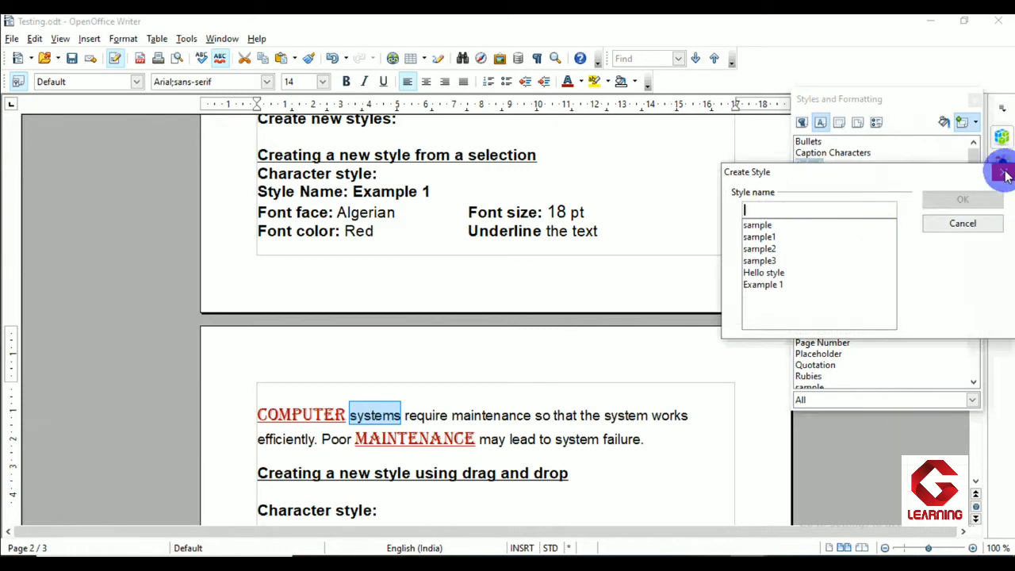
click(1004, 174)
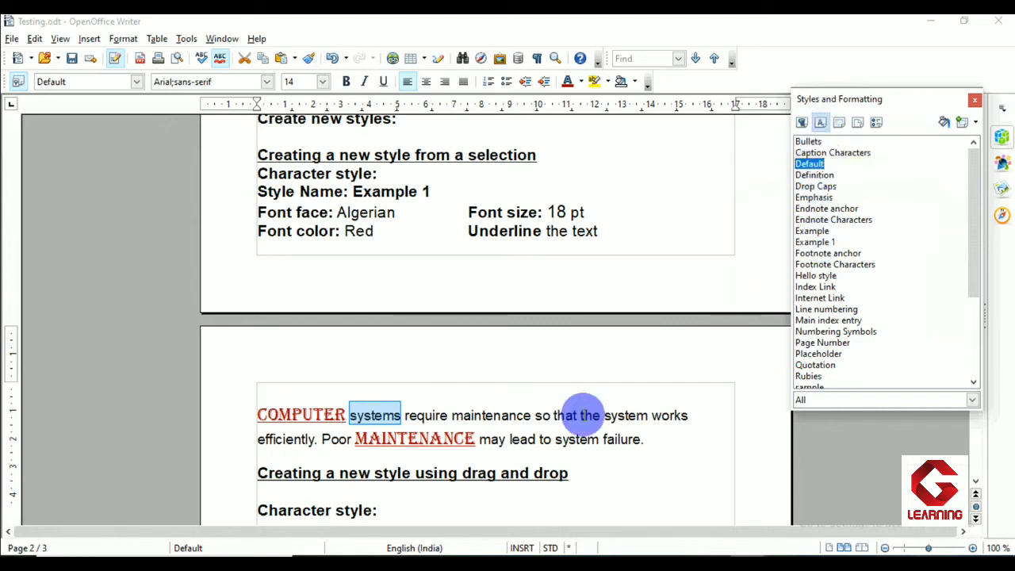
Examine the style name, font face, size, color and italic requirements under the Creating a new style using drag and drop heading
scroll(547, 416, down, 5)
scroll(282, 305, down, 2)
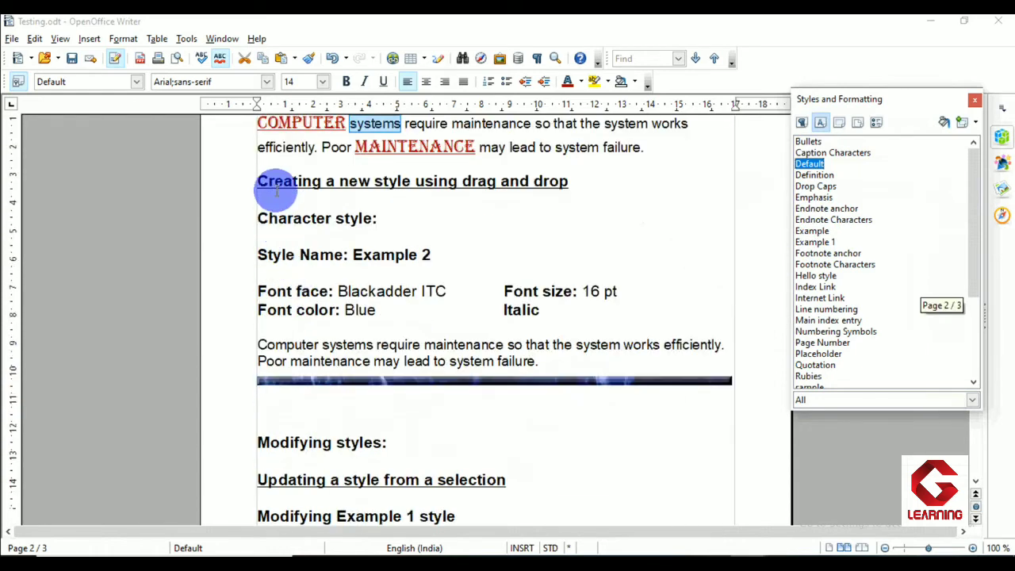
click(269, 182)
drag(266, 180, 564, 181)
click(560, 219)
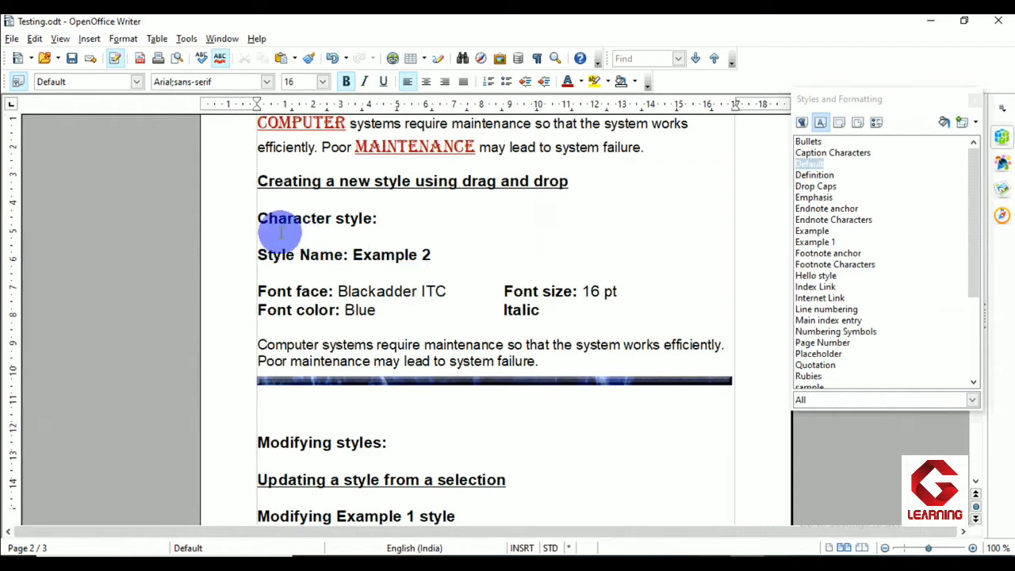
drag(258, 218, 369, 221)
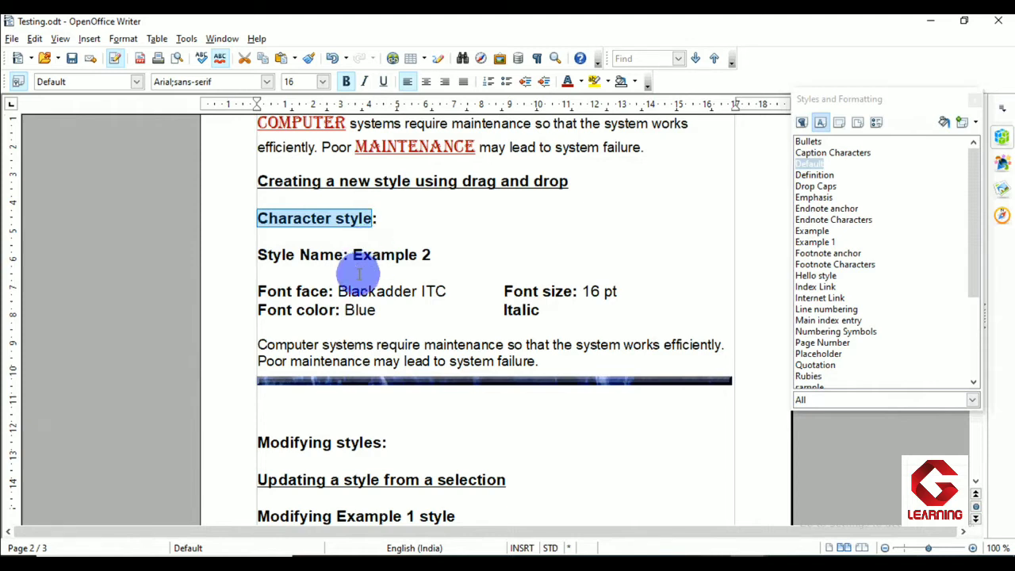
drag(353, 255, 435, 253)
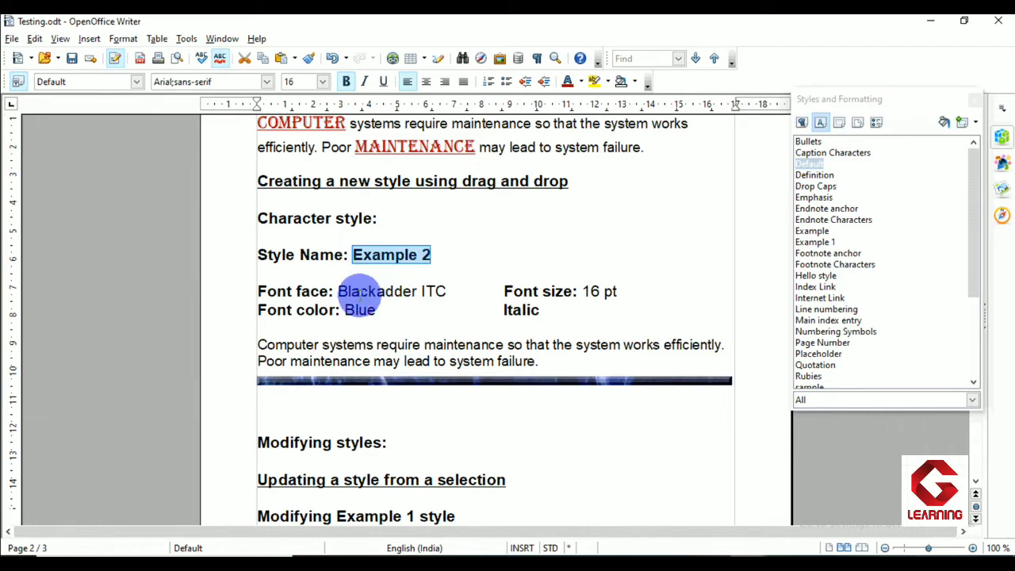
drag(257, 292, 619, 293)
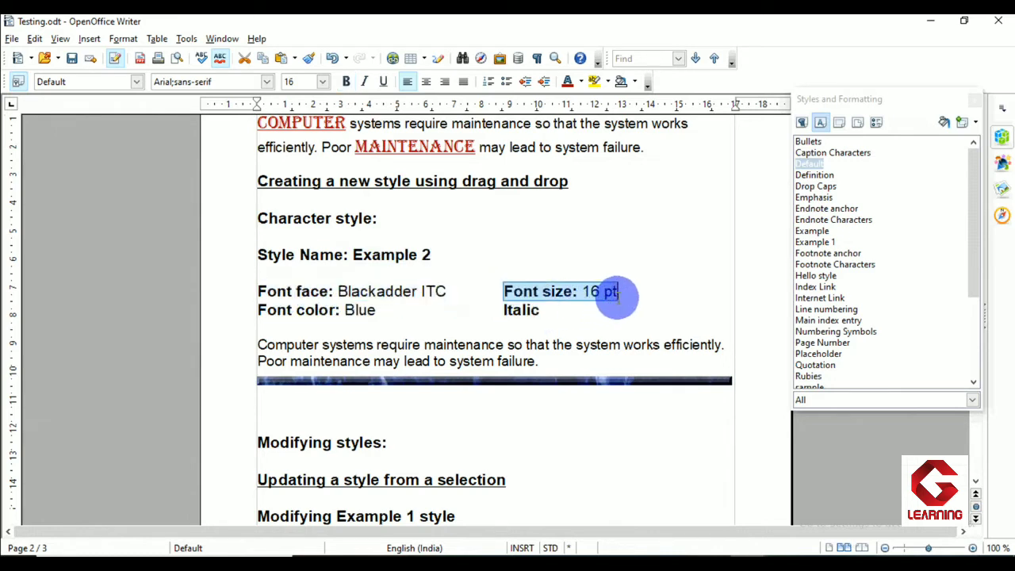
click(265, 310)
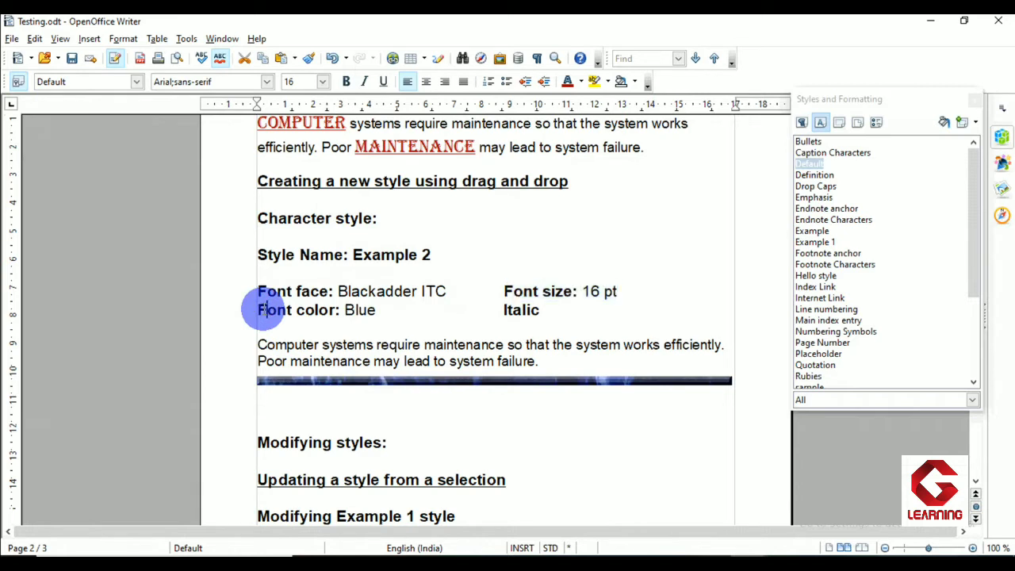
drag(265, 310, 534, 317)
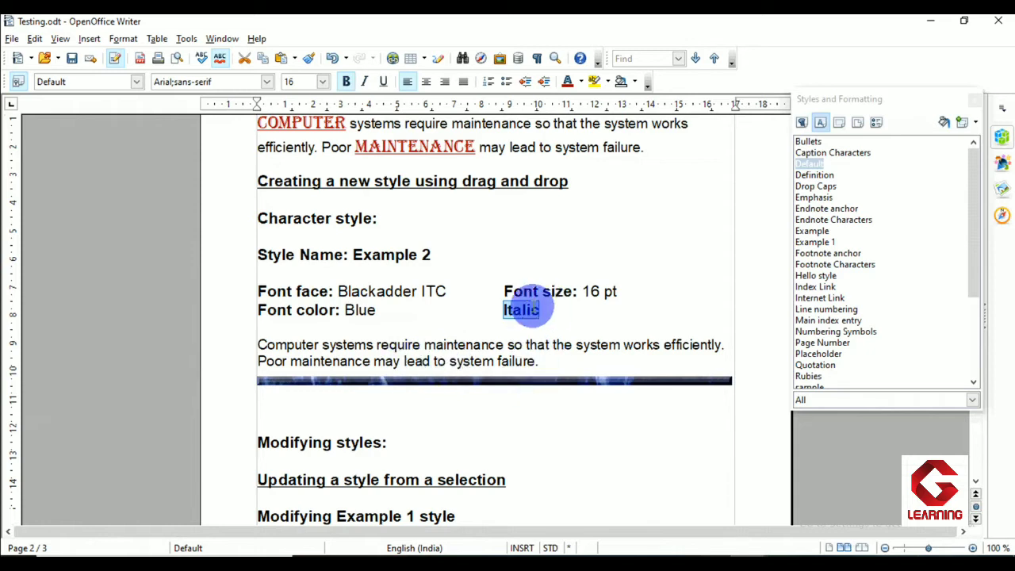
click(478, 324)
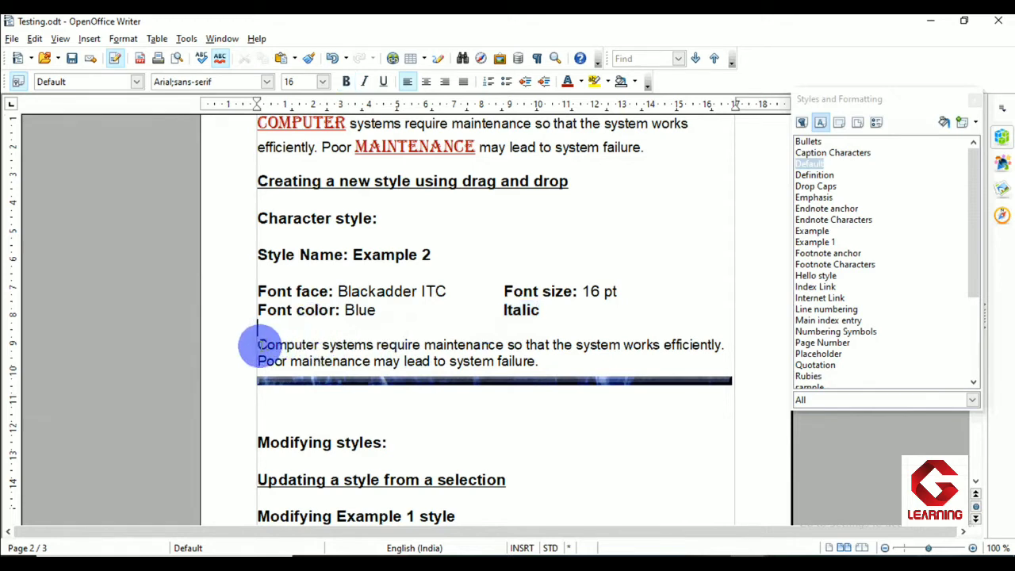
Set the font of the word Computer in the paragraph below the Example 2 specifications to Blackadder ITC
drag(260, 344, 319, 342)
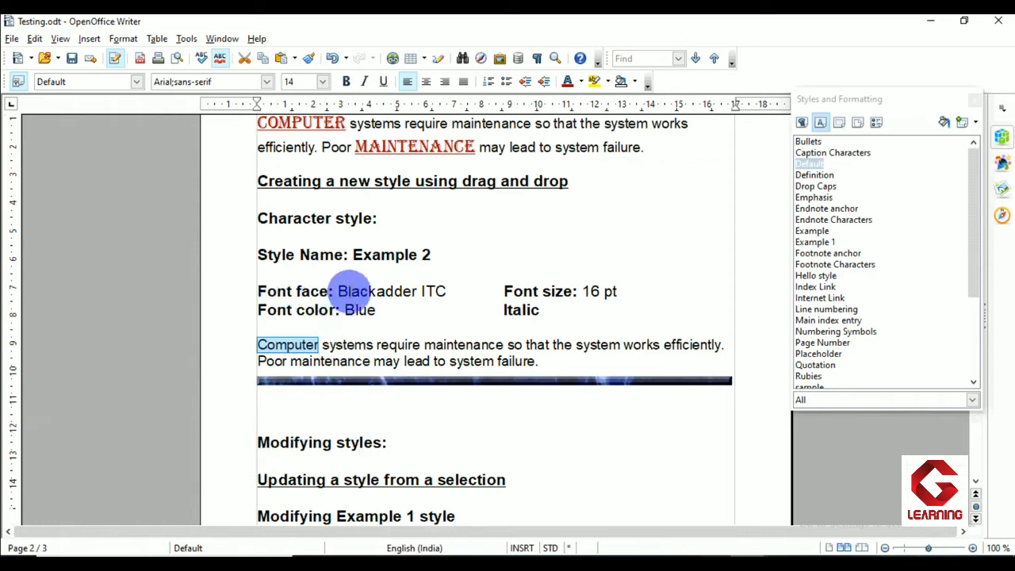
click(268, 82)
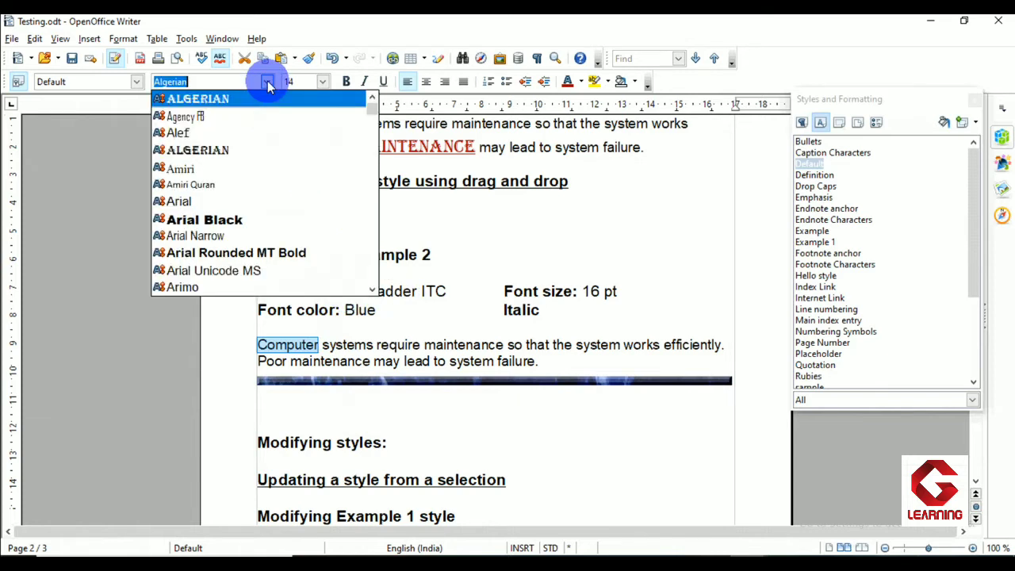
text(Blackadder ITC)
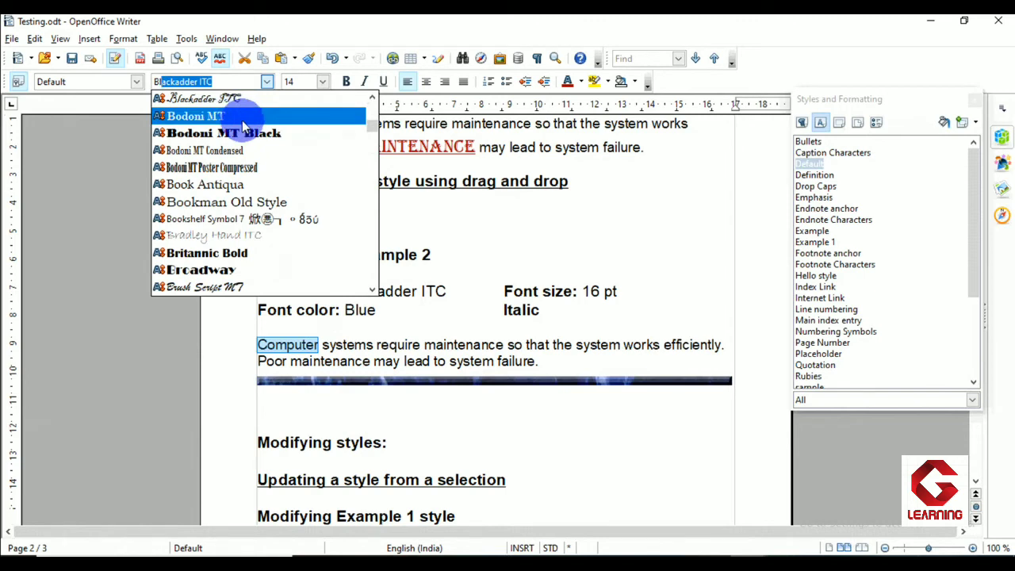
click(242, 100)
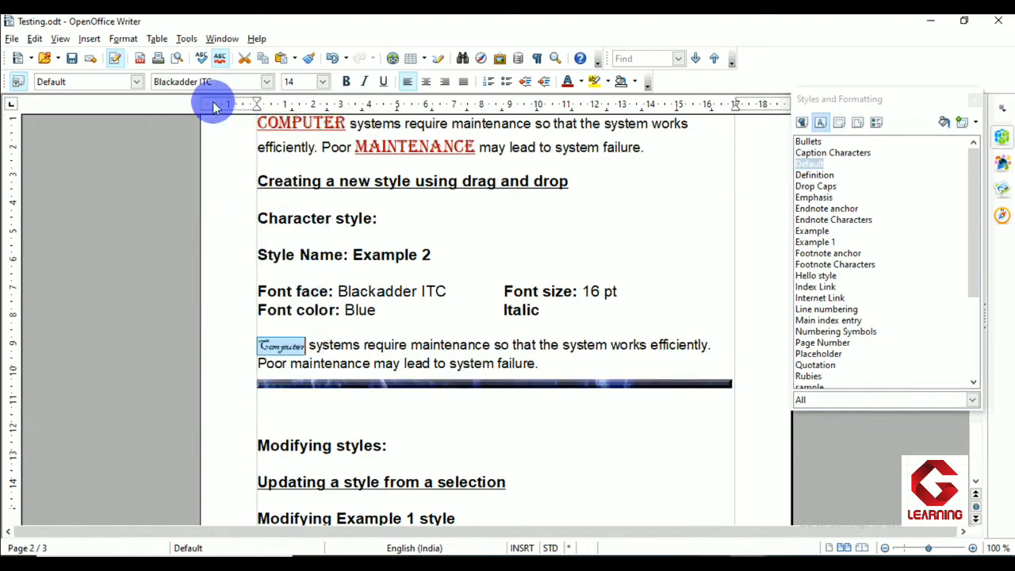
Set the word Computer below the Example 2 specifications to 16 pt and color it blue
click(322, 82)
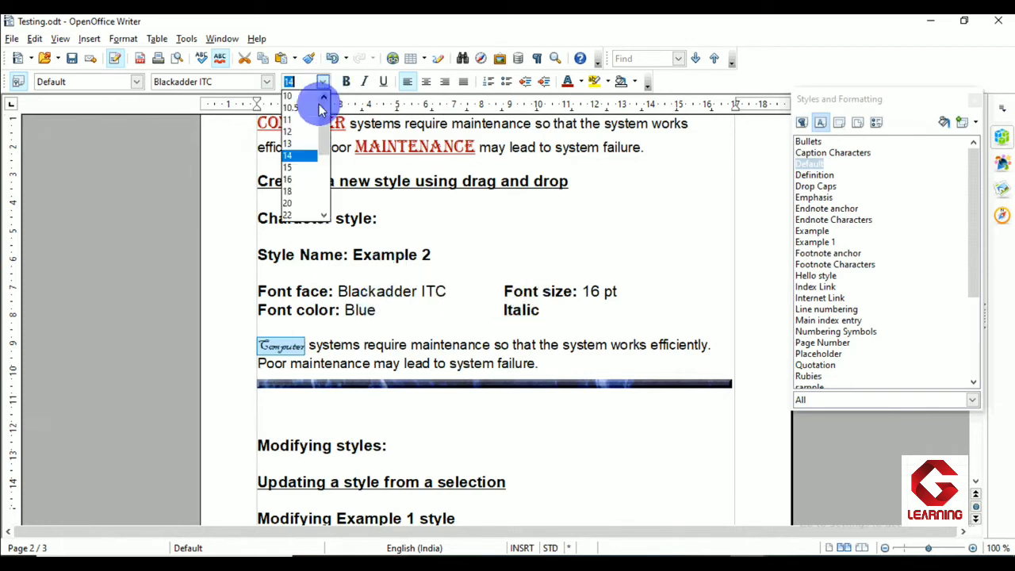
click(299, 179)
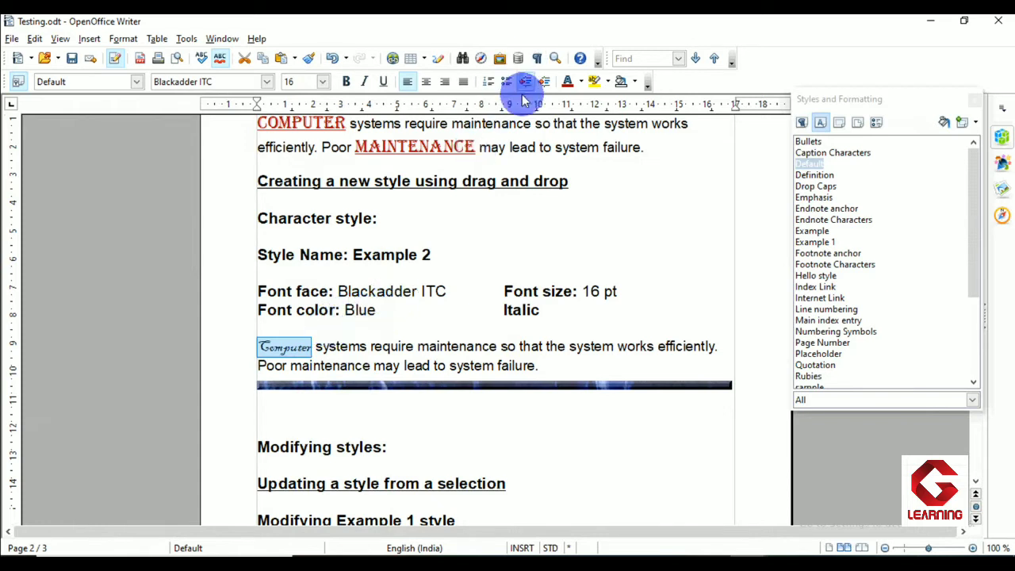
click(582, 82)
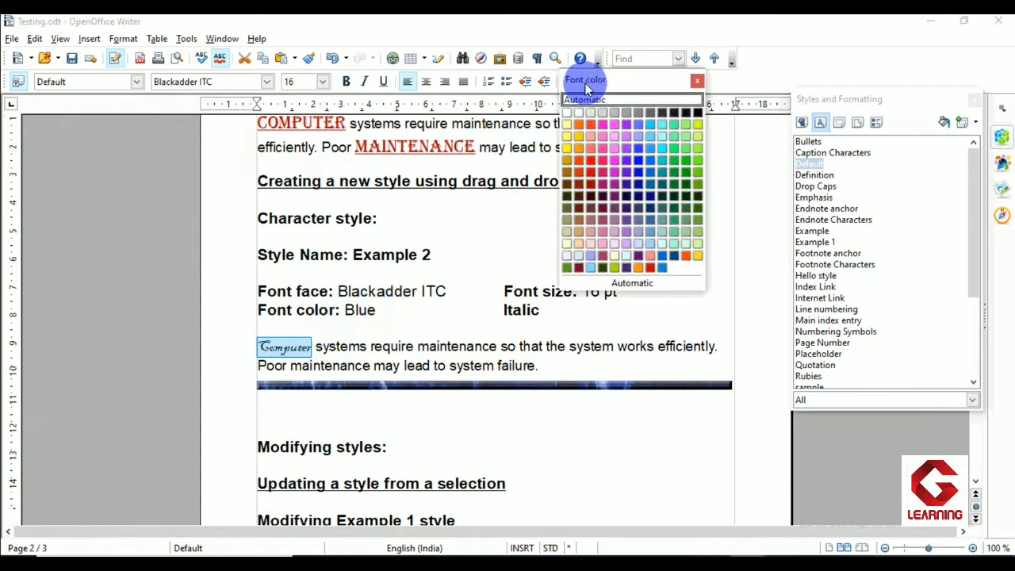
click(637, 170)
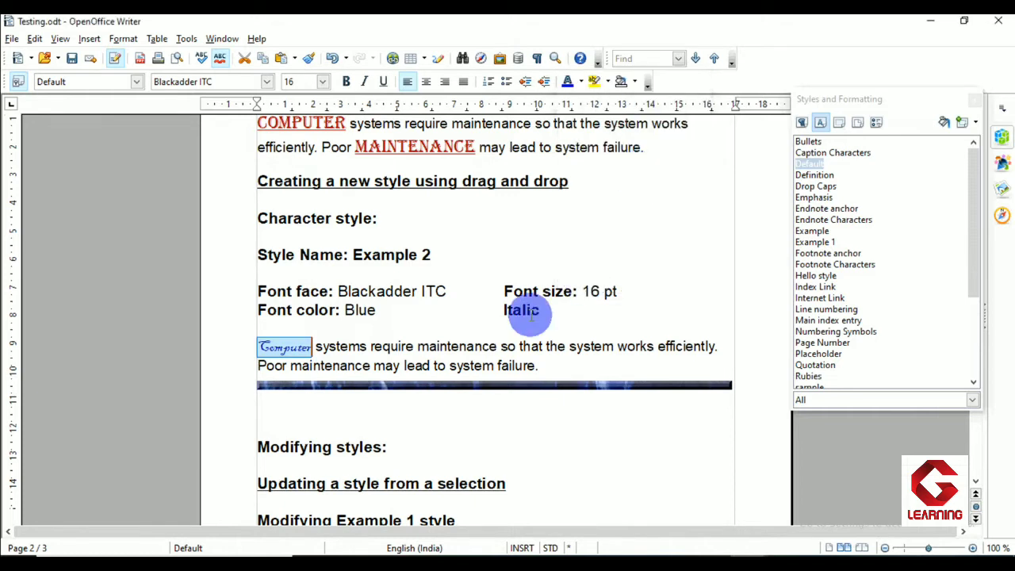
Italicize the word Computer below the Example 2 specifications and create the character style Example 2 from it by drag and drop
click(367, 81)
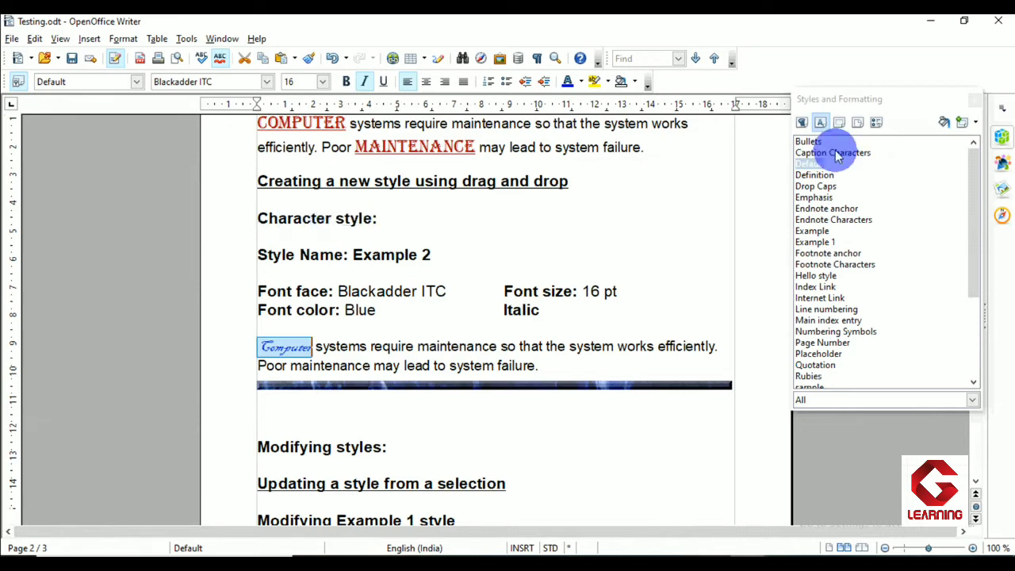
click(821, 122)
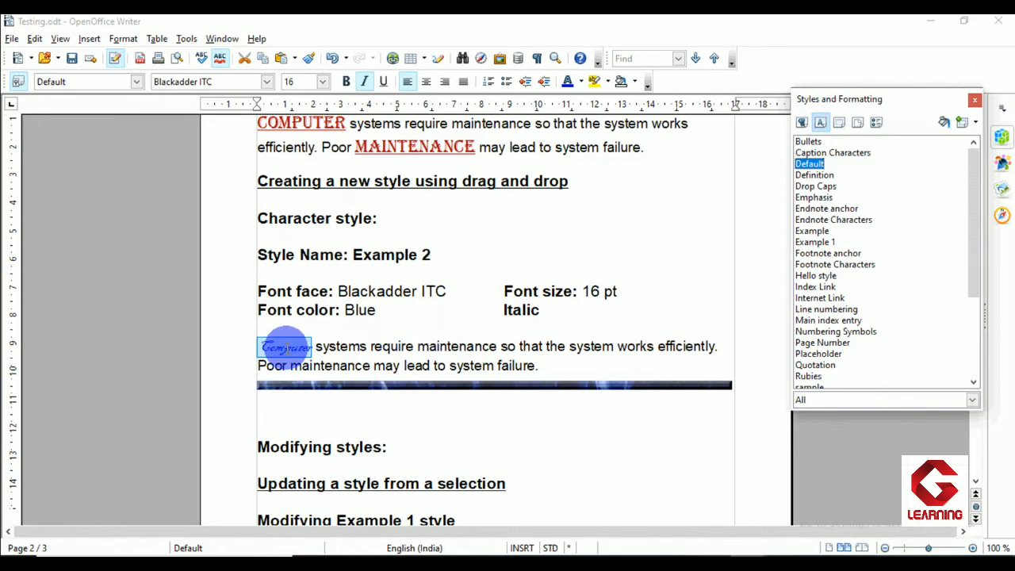
click(285, 346)
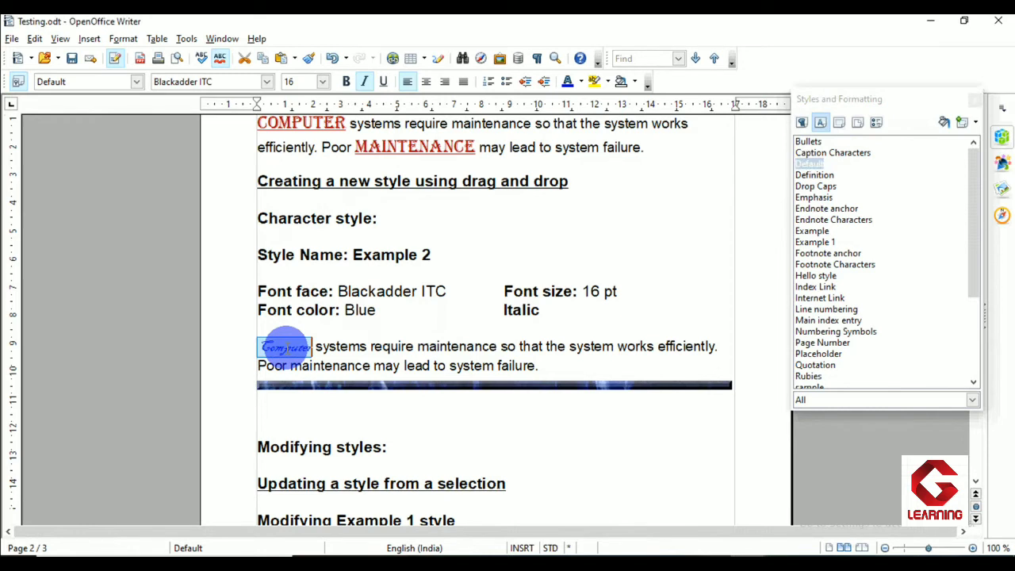
drag(286, 346, 894, 252)
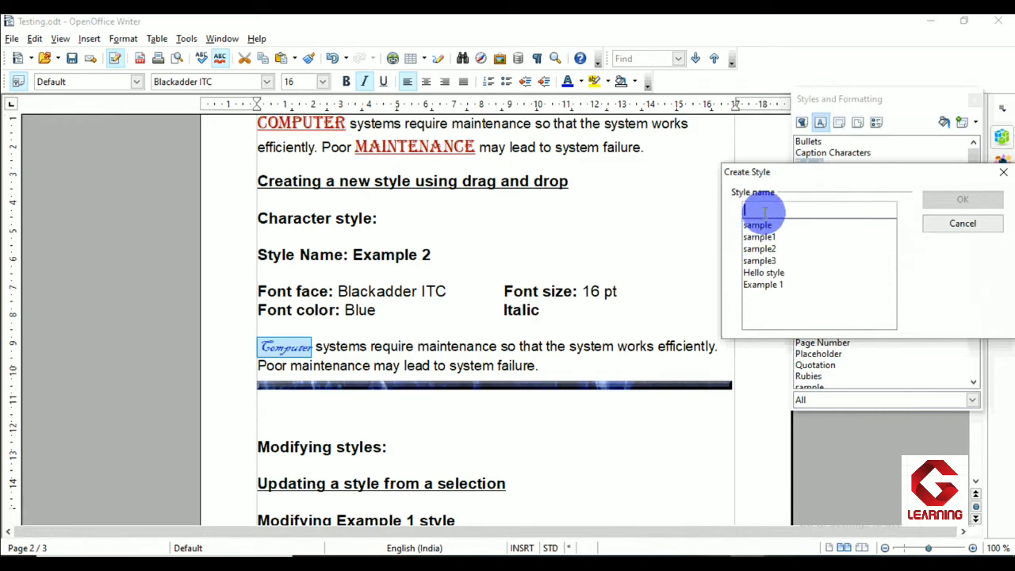
text(E)
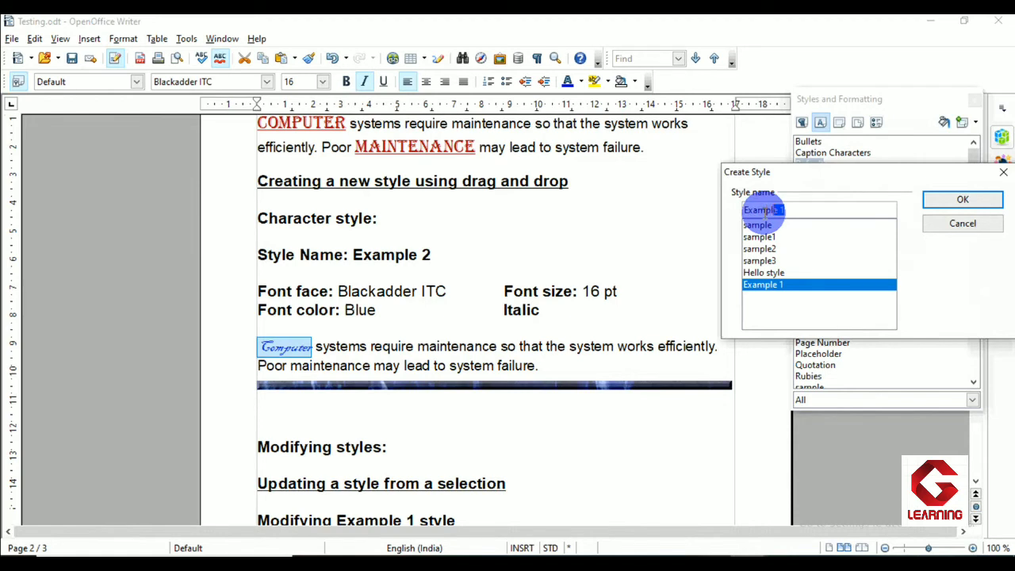
text(xample 2)
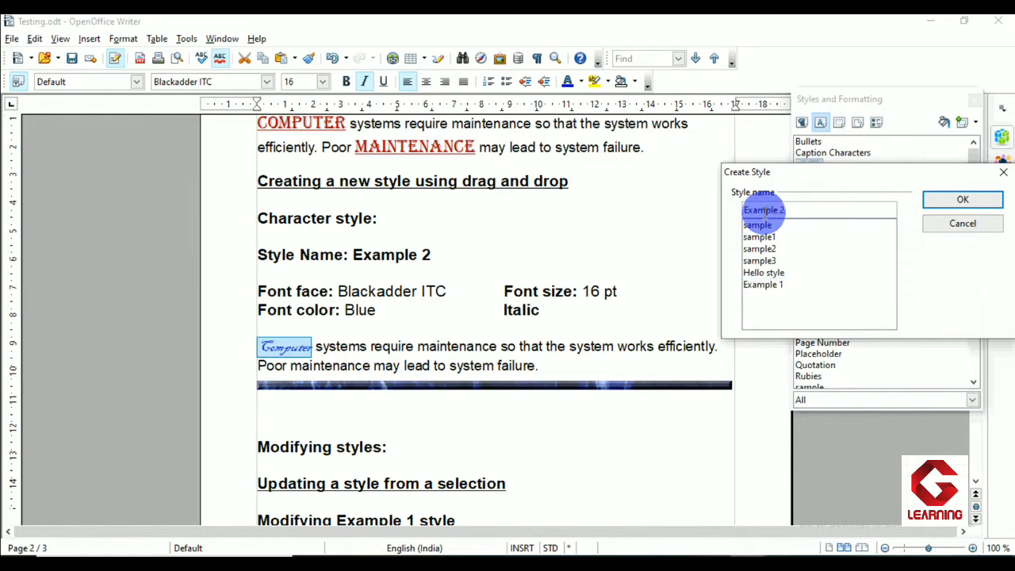
click(974, 200)
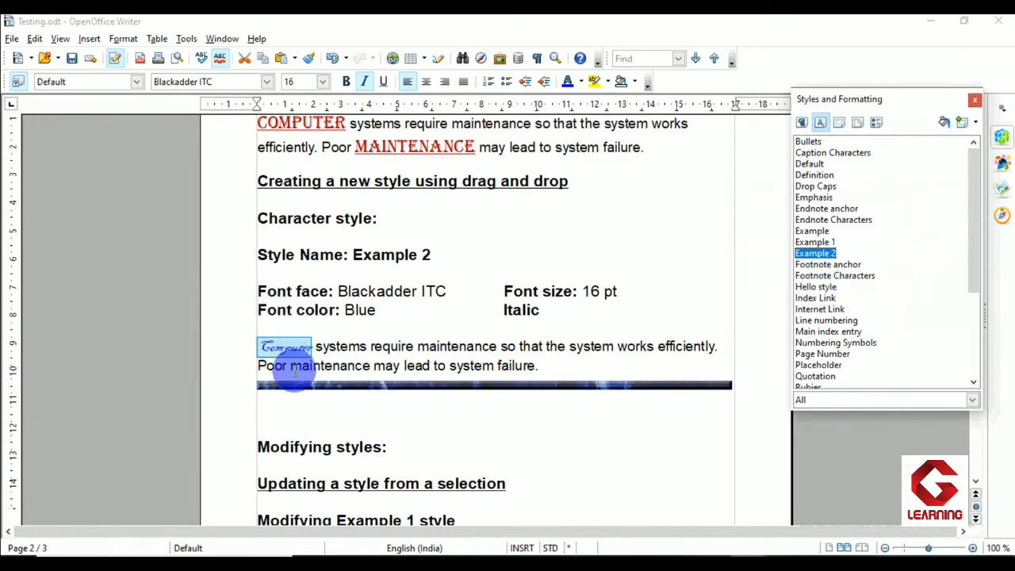
Apply the Example 2 character style to the word maintenance in the first line of the same paragraph
drag(418, 346, 498, 346)
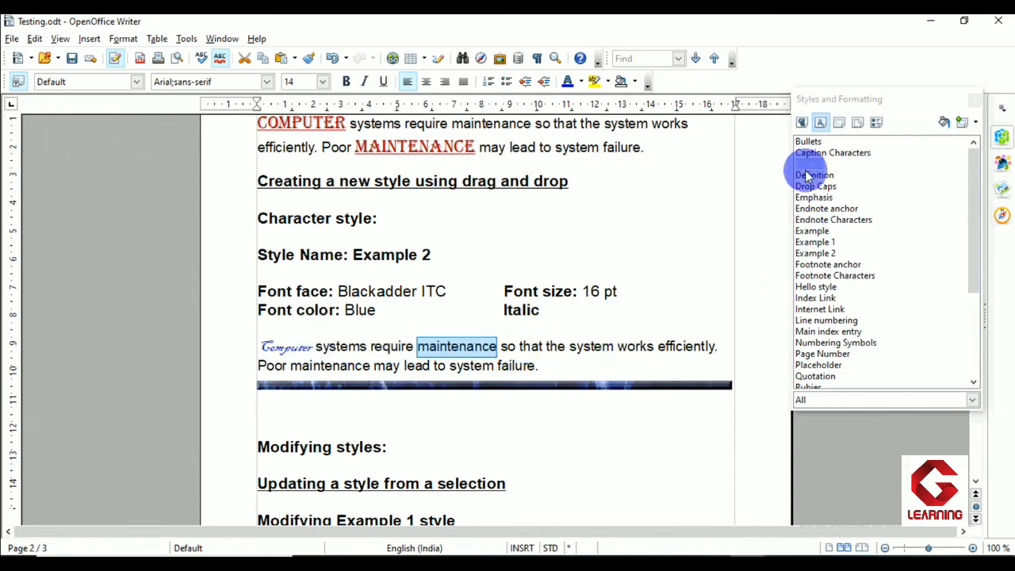
click(821, 123)
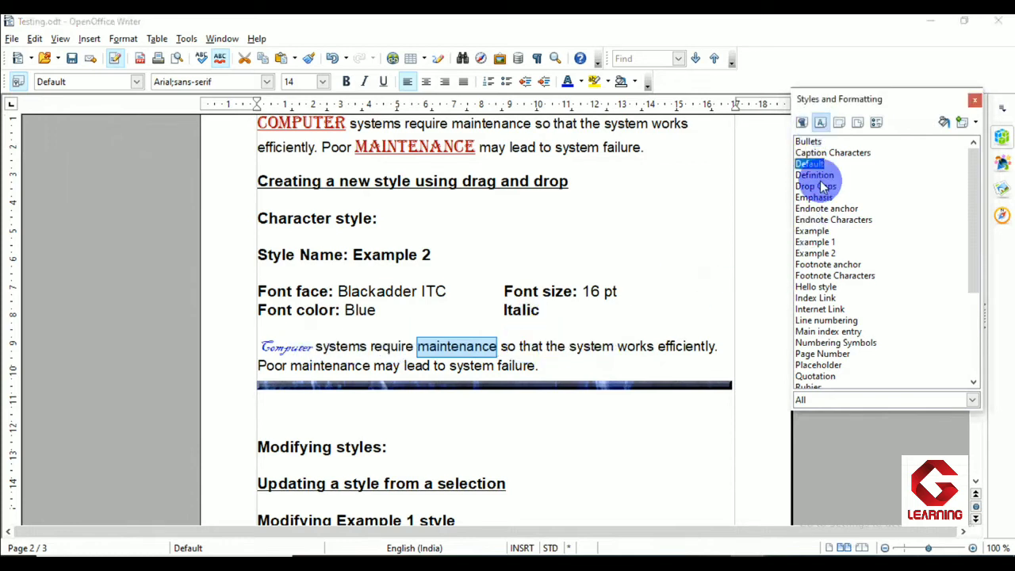
double_click(810, 254)
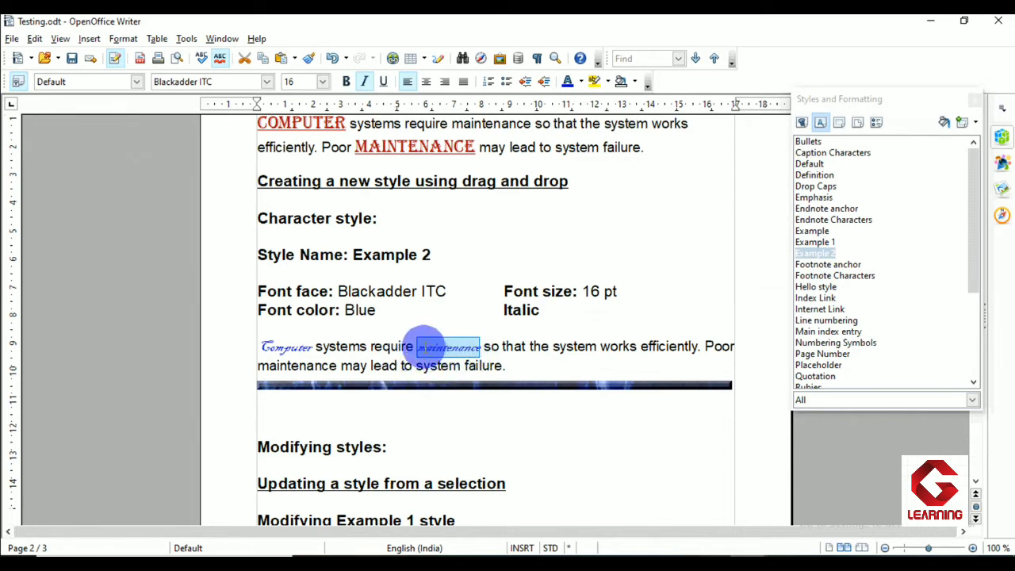
click(176, 84)
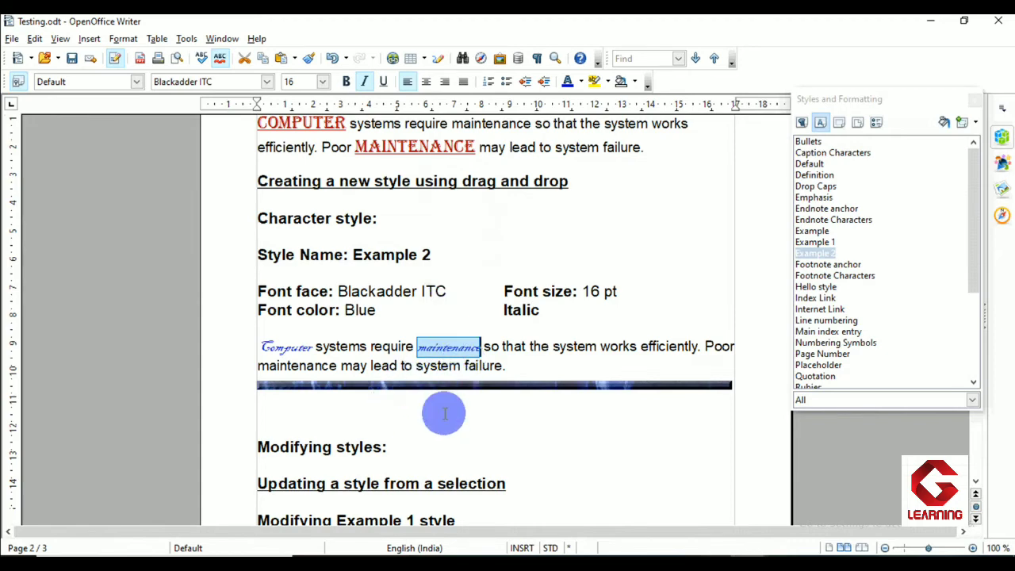
Examine the two methods listed under the Modifying styles heading and review the Example 2 style specifications
scroll(446, 407, down, 2)
scroll(324, 294, down, 3)
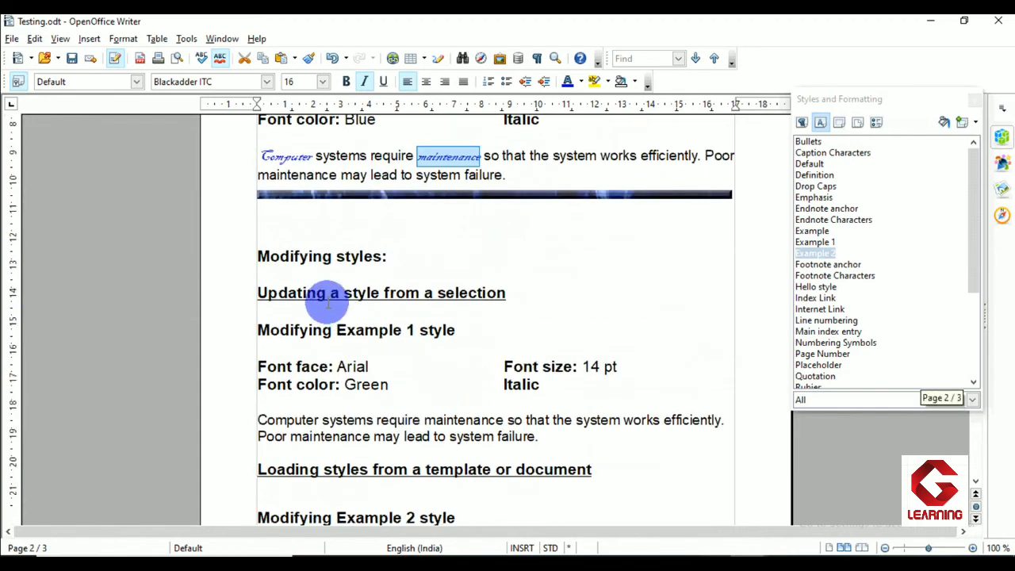
scroll(325, 295, down, 3)
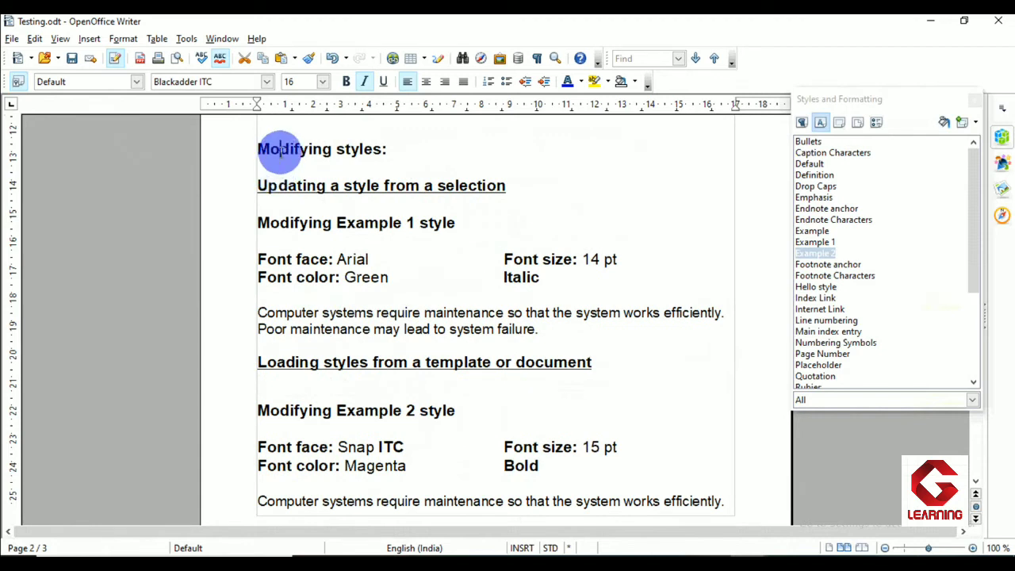
click(283, 200)
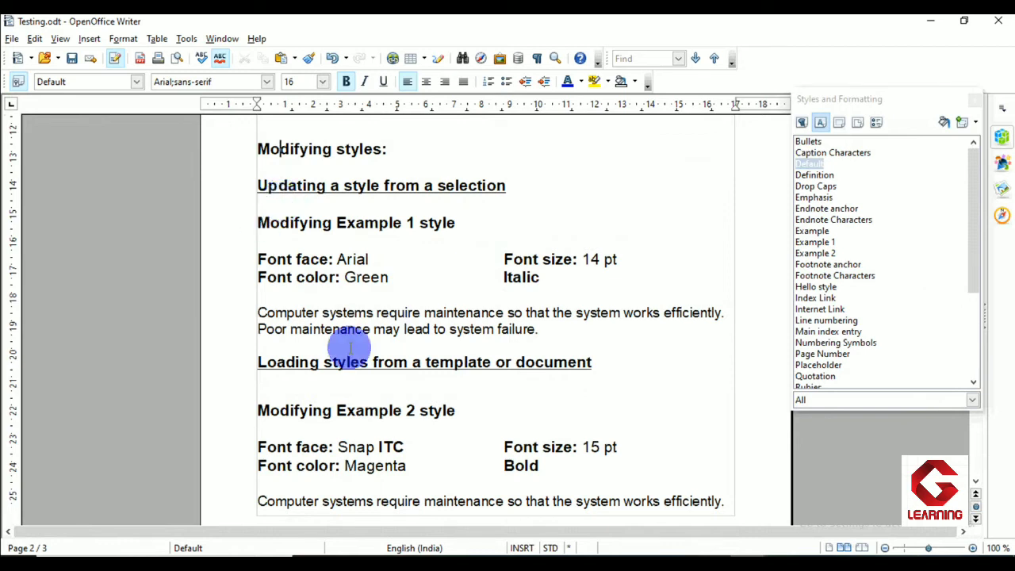
scroll(351, 339, up, 6)
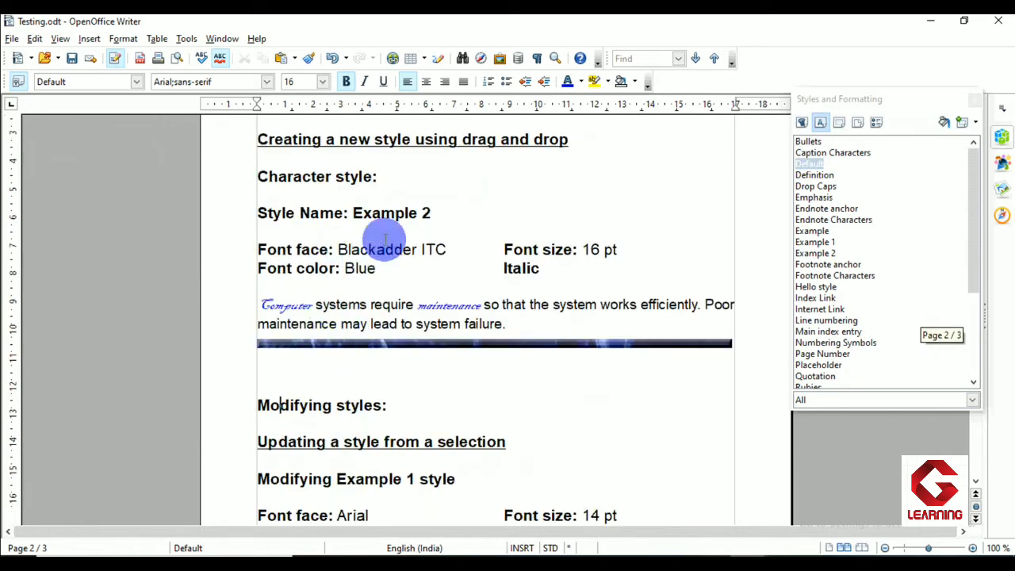
drag(353, 212, 429, 212)
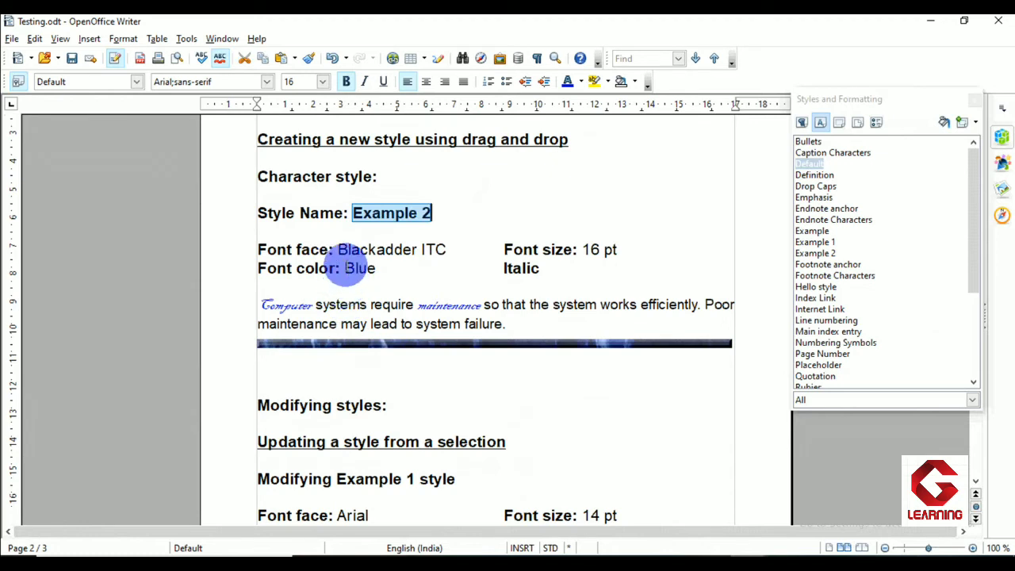
drag(582, 250, 619, 251)
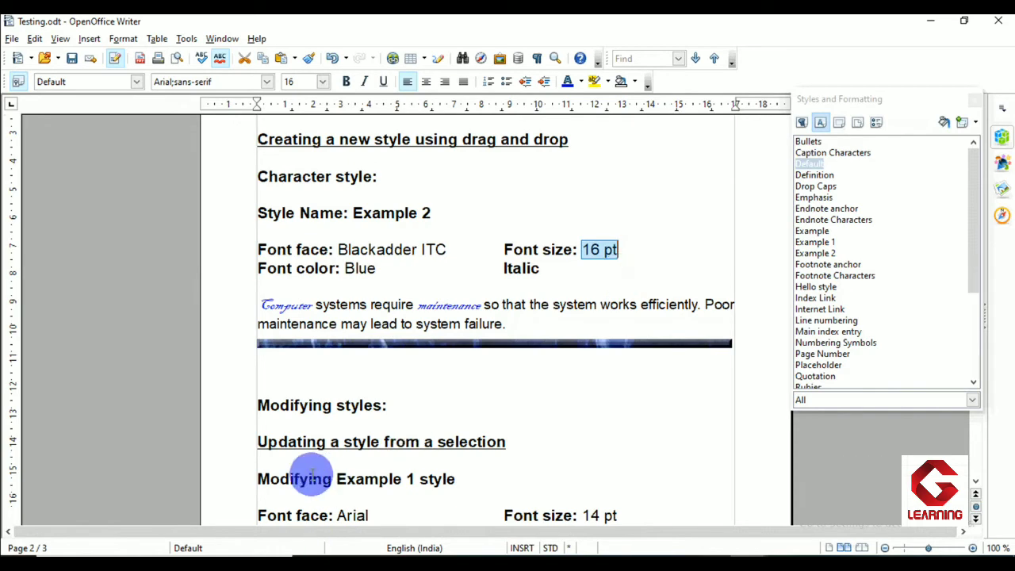
scroll(286, 412, down, 3)
scroll(274, 380, down, 4)
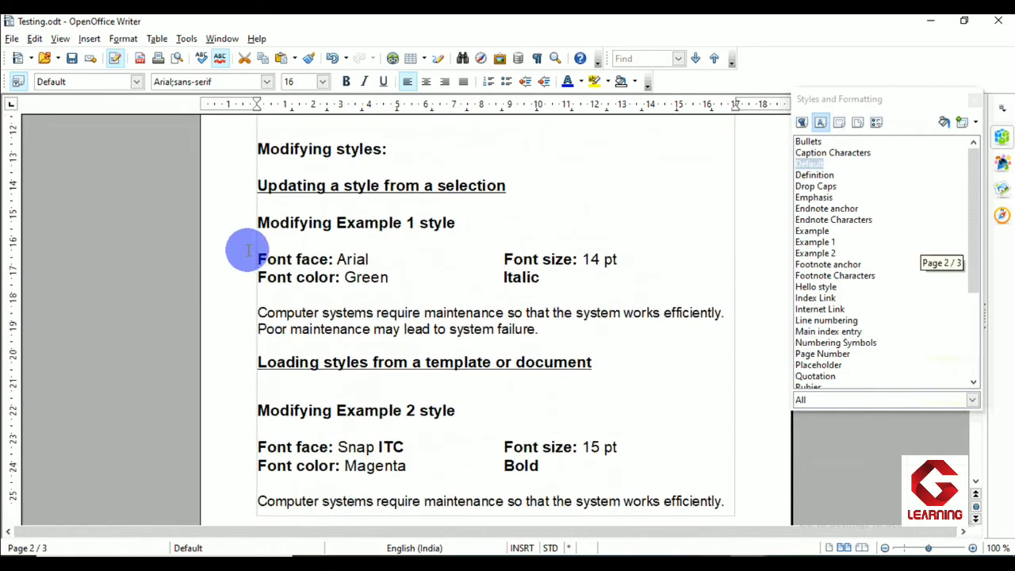
click(272, 227)
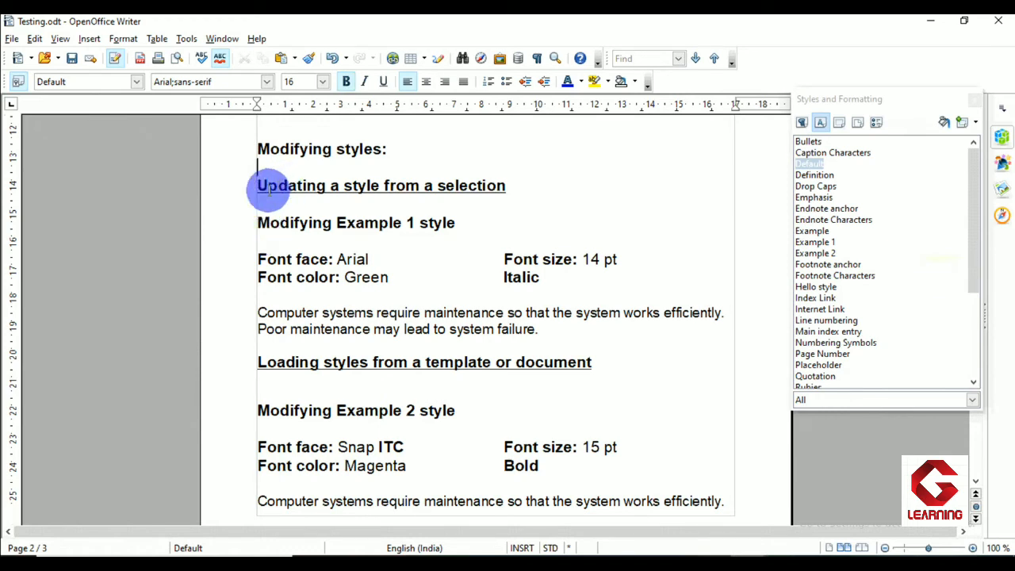
drag(257, 185, 517, 189)
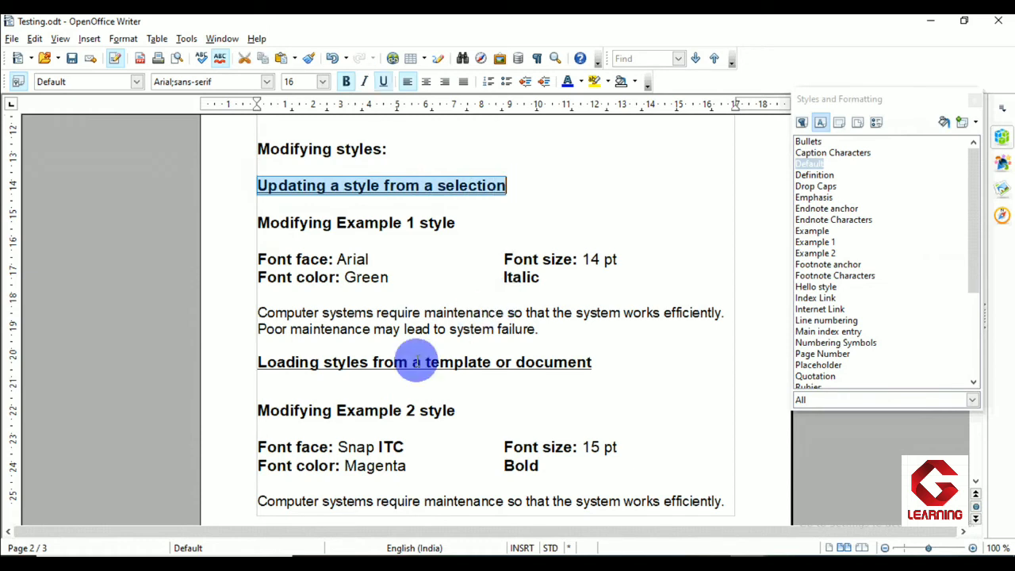
drag(259, 363, 596, 366)
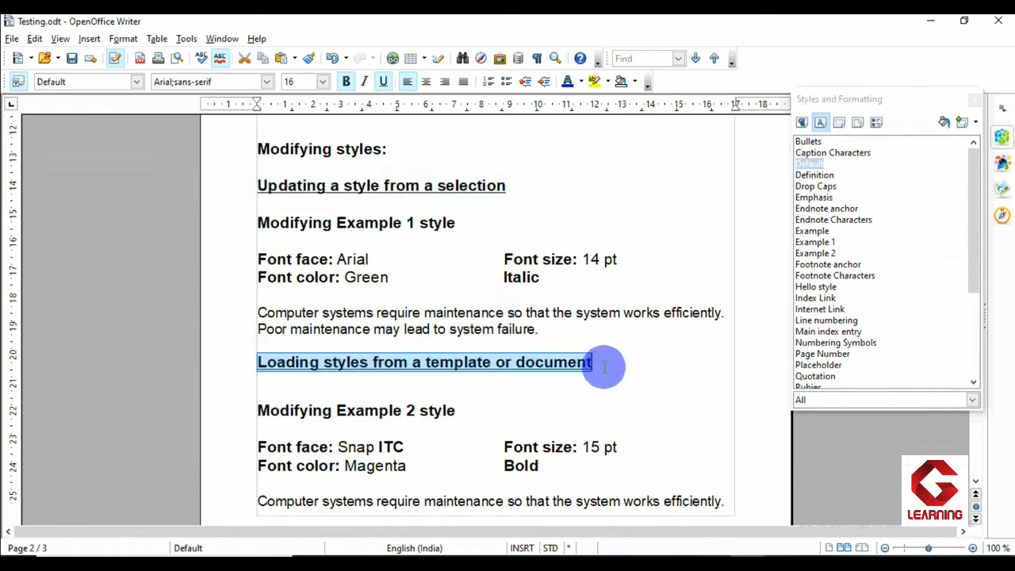
click(343, 313)
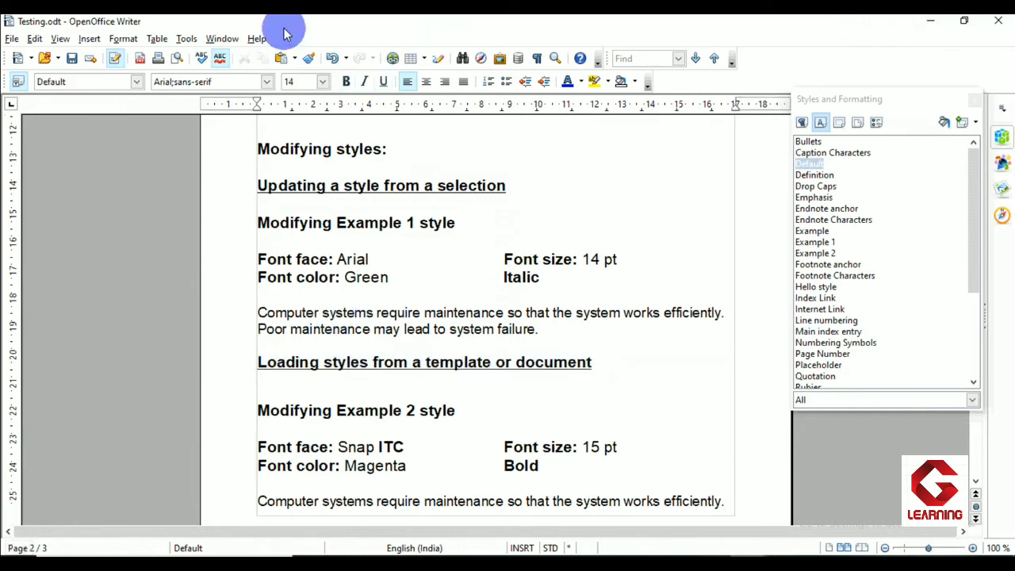
Review the original Example 1 formatting specifications on page 1 against the Updating a style from a selection section
drag(258, 185, 507, 185)
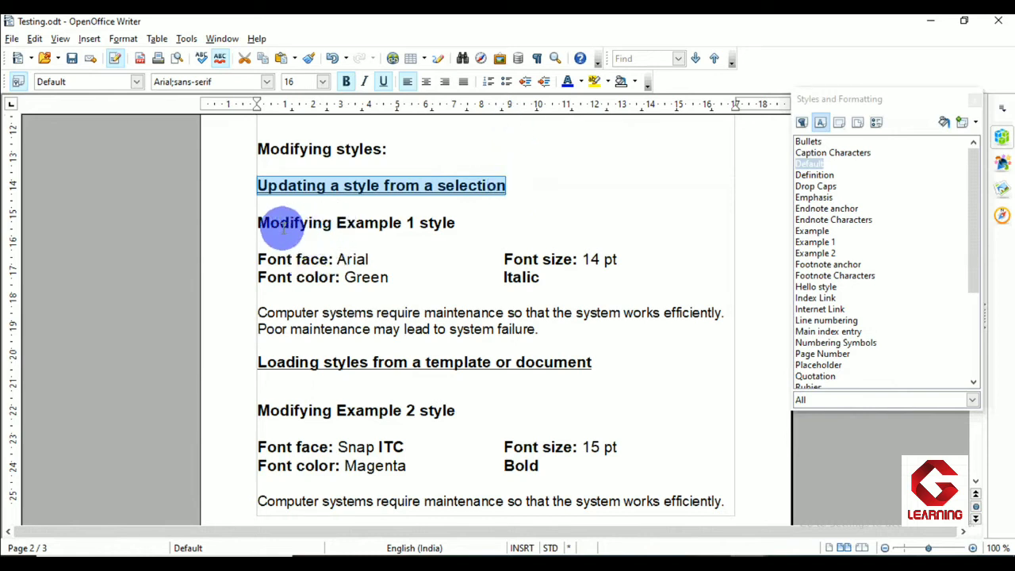
click(337, 222)
drag(337, 223, 403, 220)
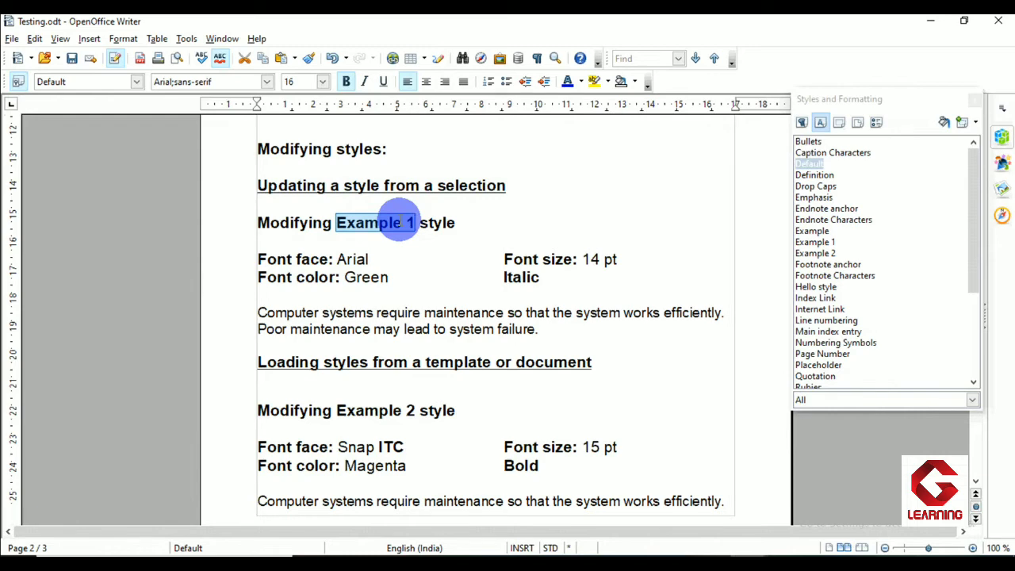
scroll(441, 254, up, 10)
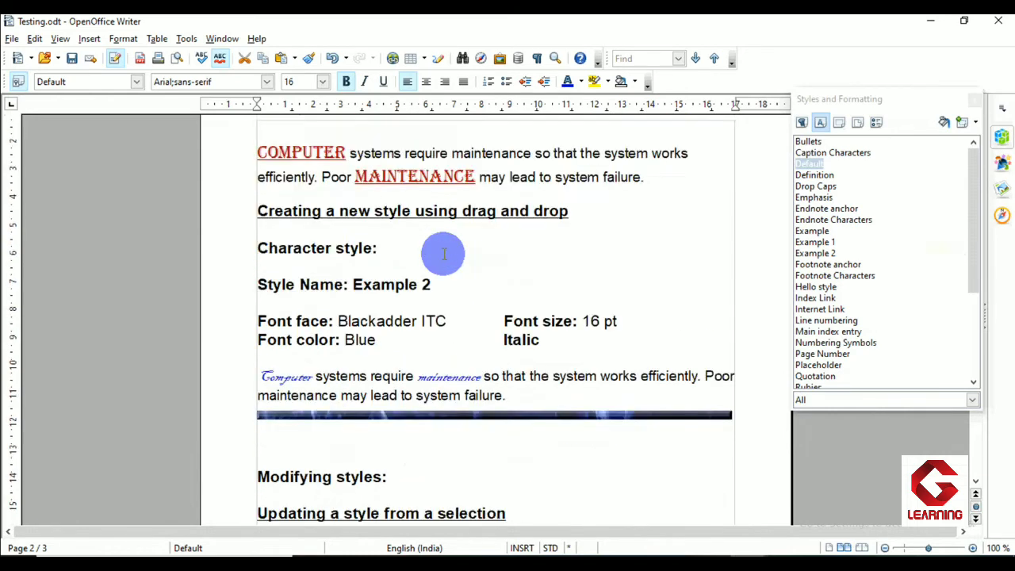
scroll(441, 253, up, 5)
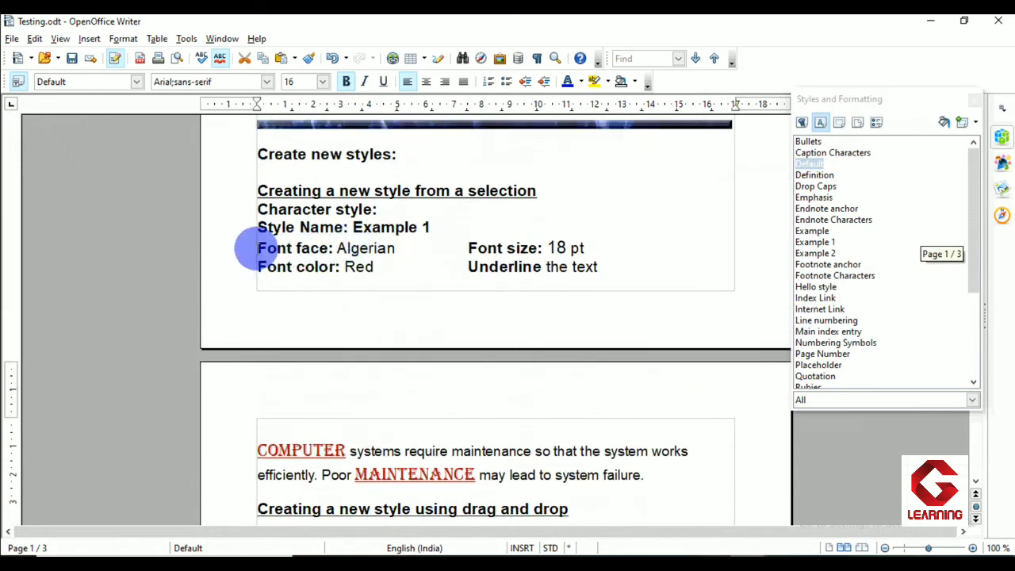
drag(257, 248, 609, 274)
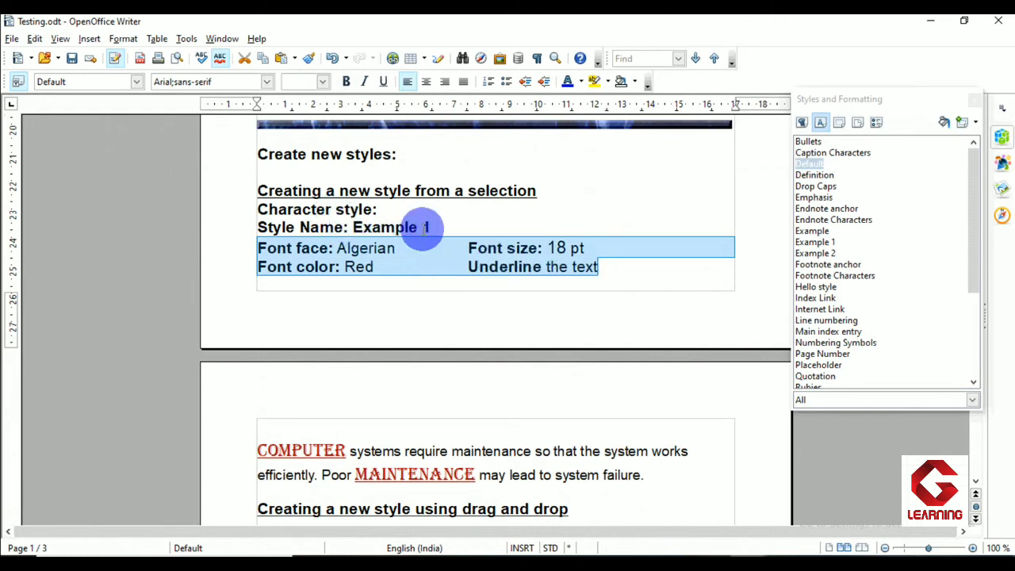
scroll(423, 228, down, 10)
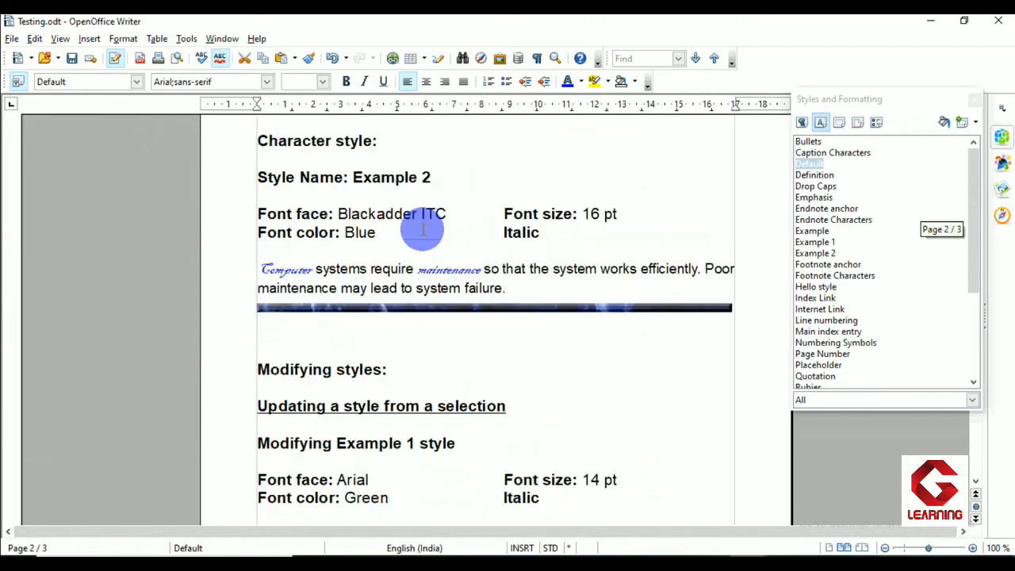
scroll(422, 227, down, 4)
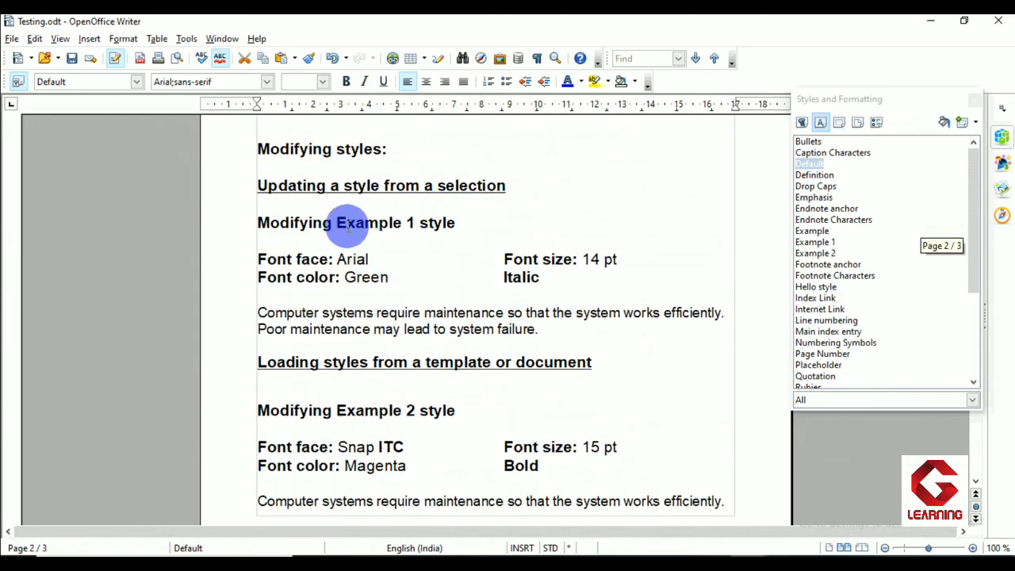
Examine the font face, size, color and italic requirements under the Modifying Example 1 style heading
drag(337, 222, 415, 223)
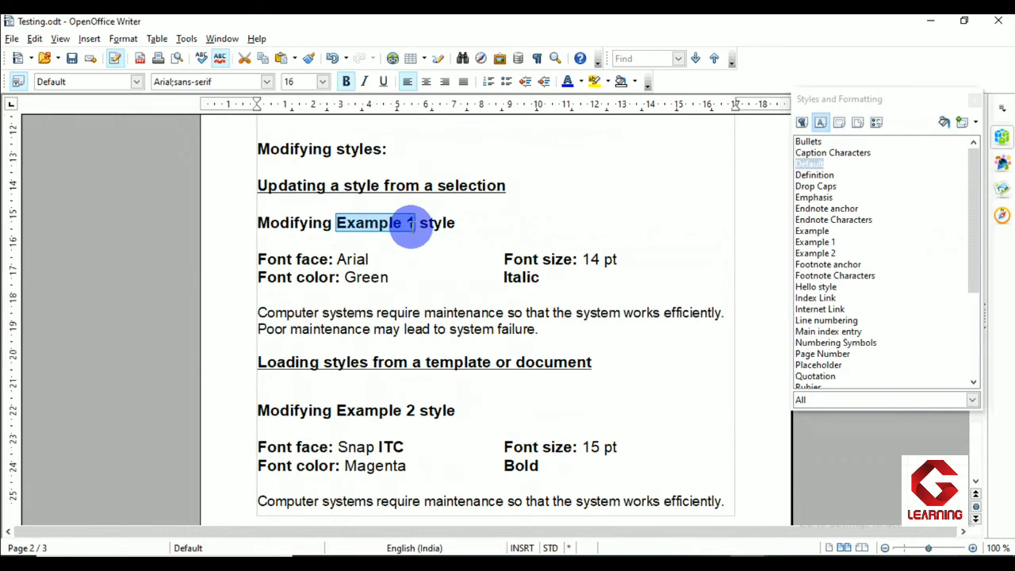
drag(259, 261, 559, 283)
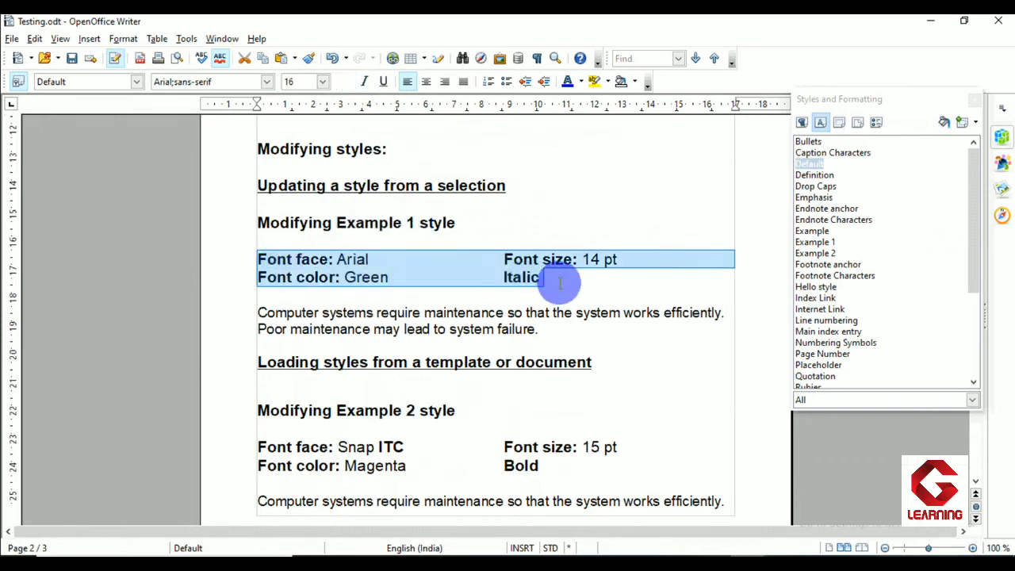
click(341, 261)
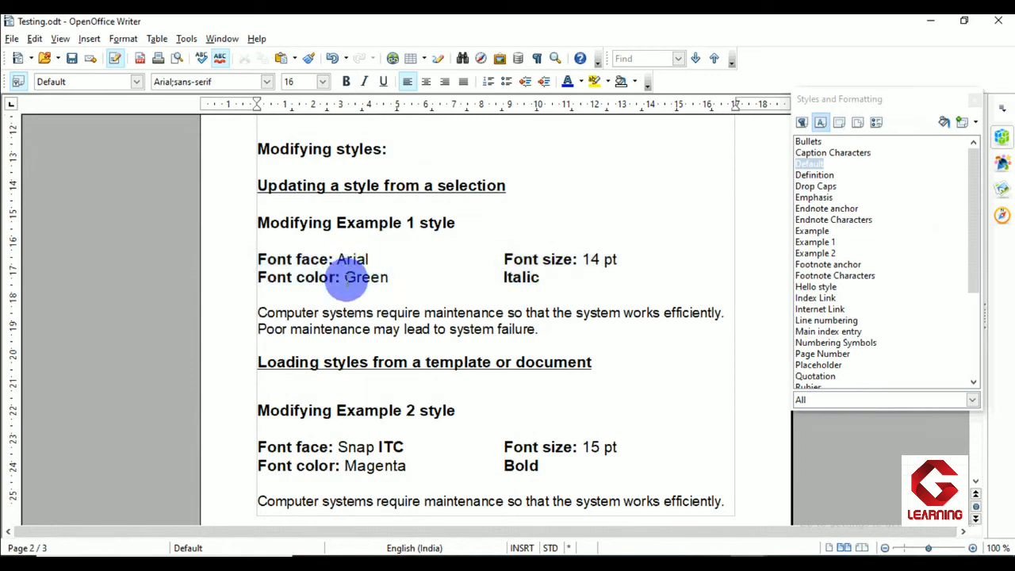
drag(343, 276, 373, 277)
drag(582, 258, 617, 259)
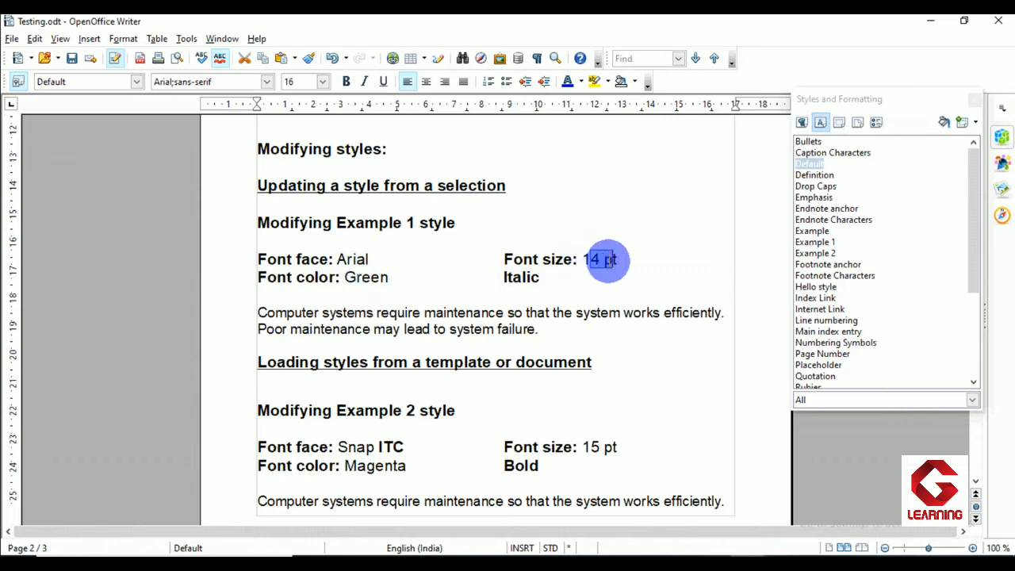
drag(502, 279, 545, 278)
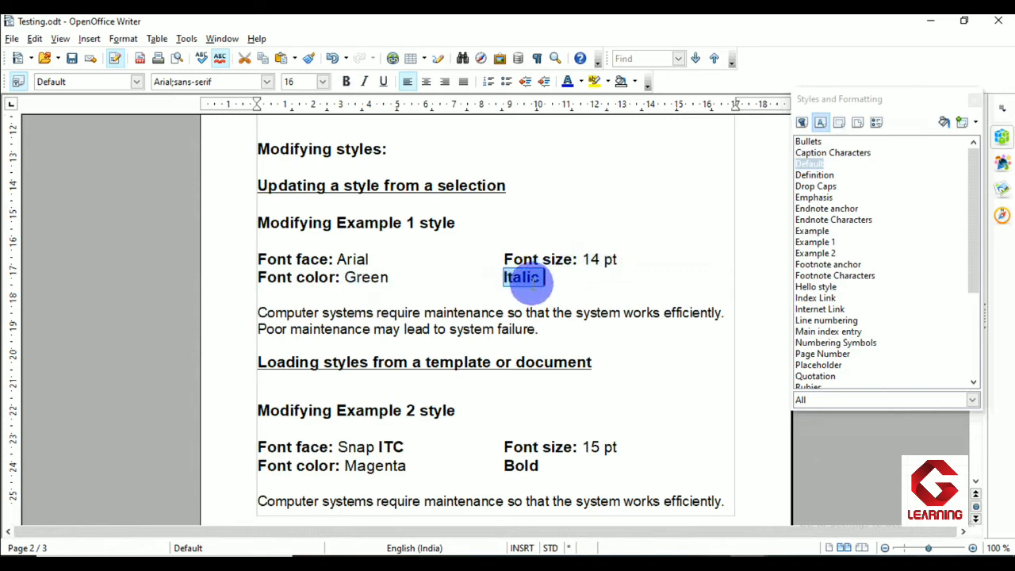
drag(336, 224, 414, 223)
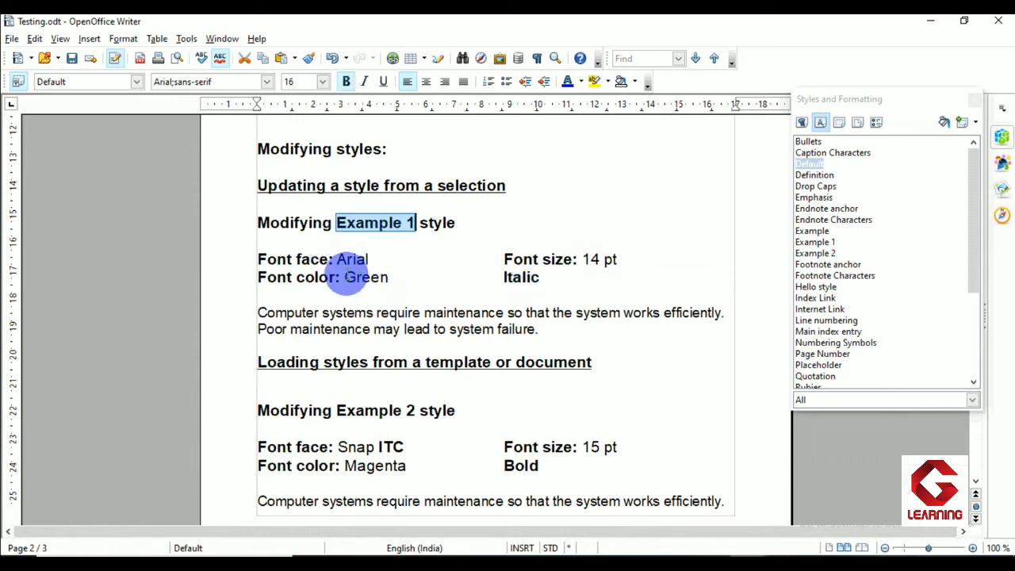
Format the word Computer in the paragraph under Modifying Example 1 style as Arial, dark green and italic
drag(260, 262, 574, 276)
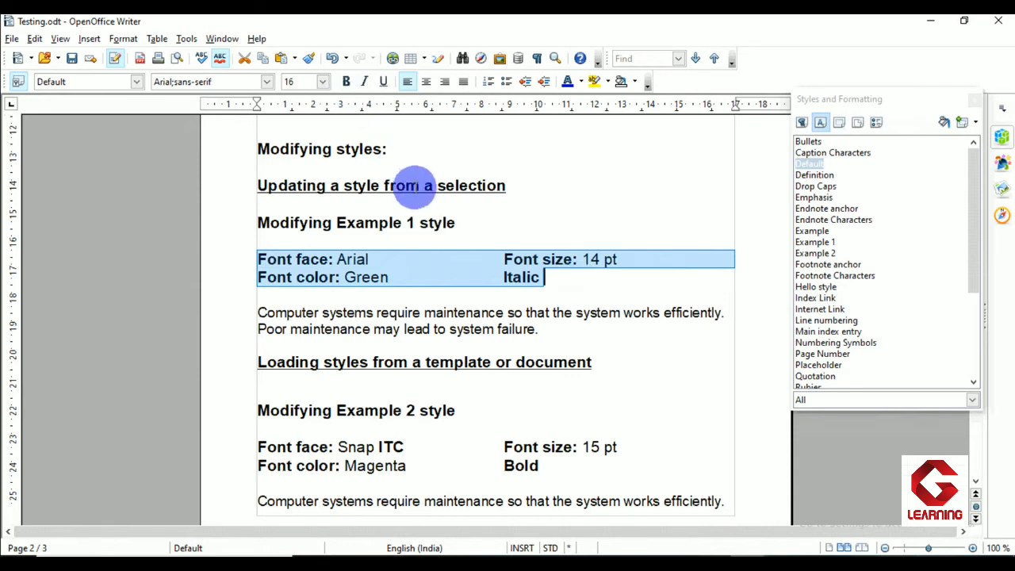
drag(420, 186, 499, 194)
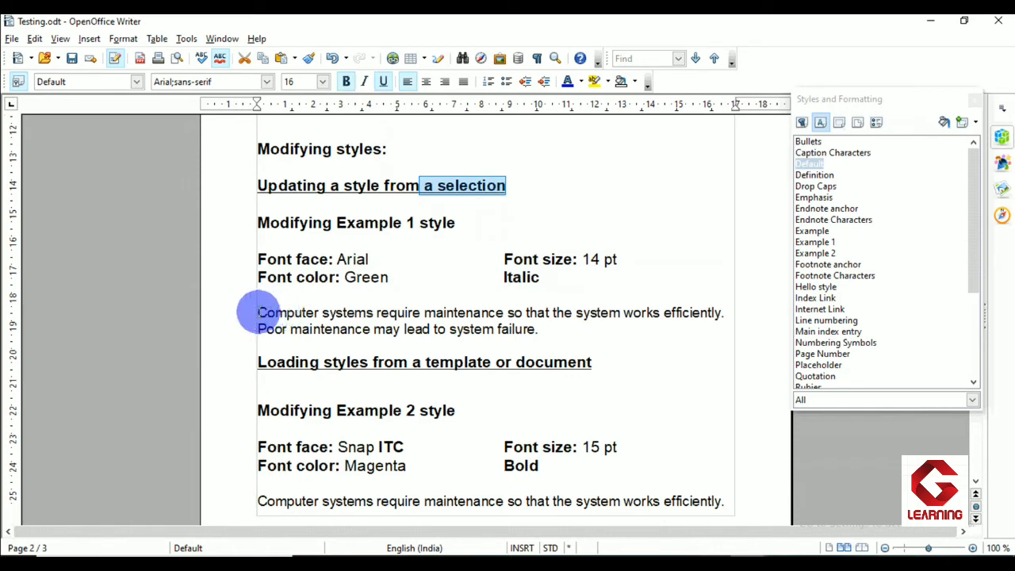
click(257, 312)
drag(256, 313, 317, 314)
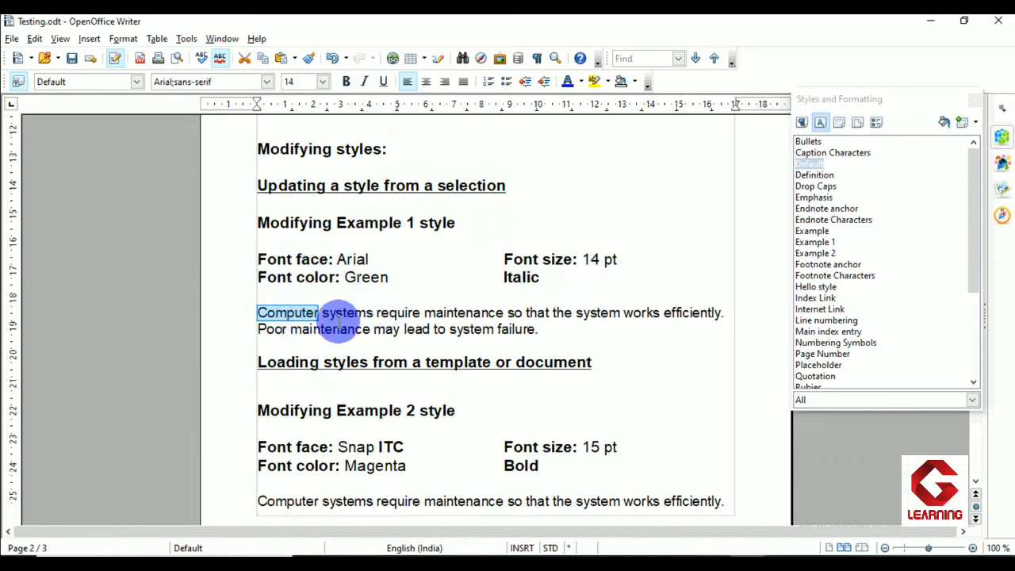
click(268, 81)
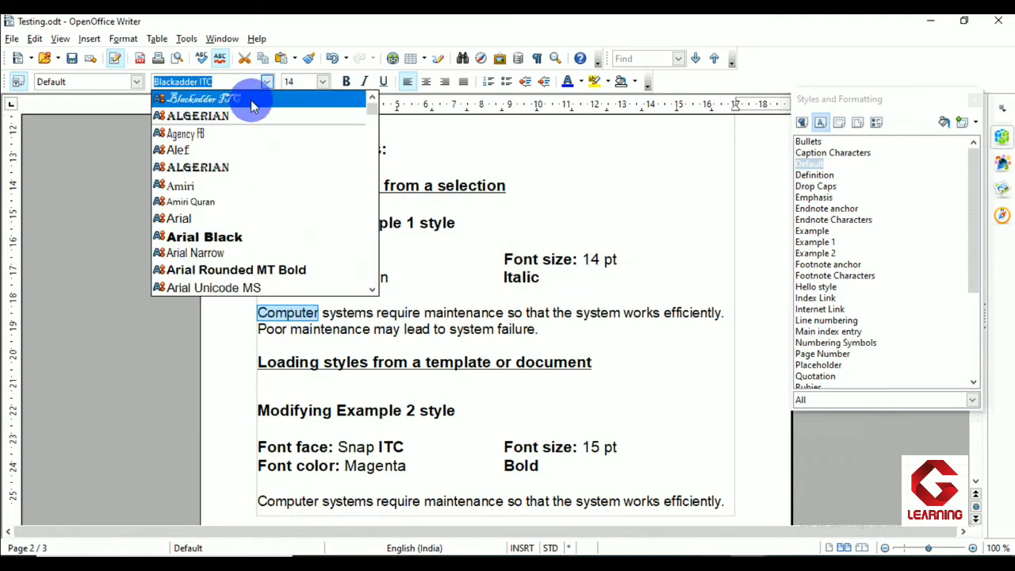
click(211, 221)
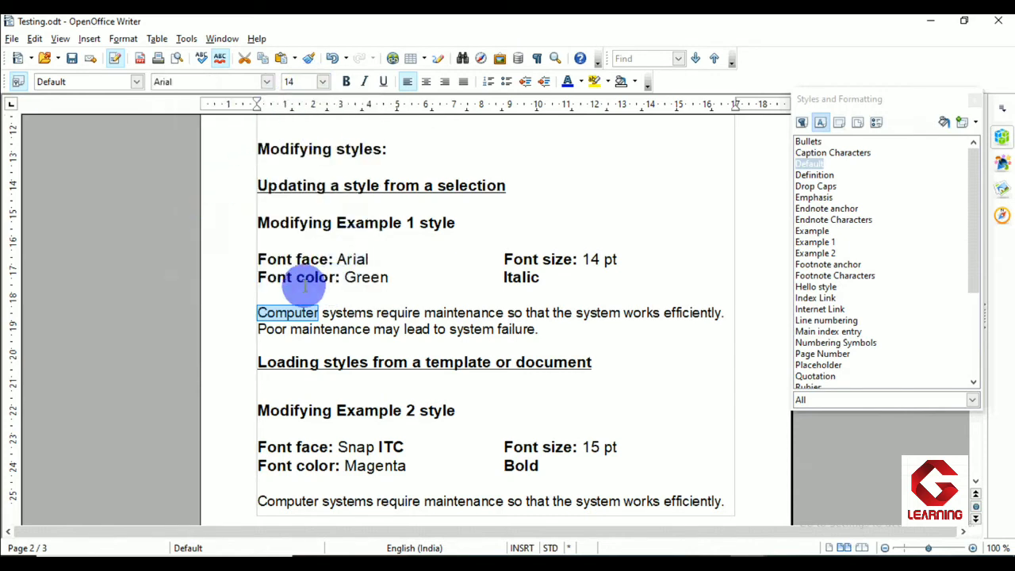
click(581, 81)
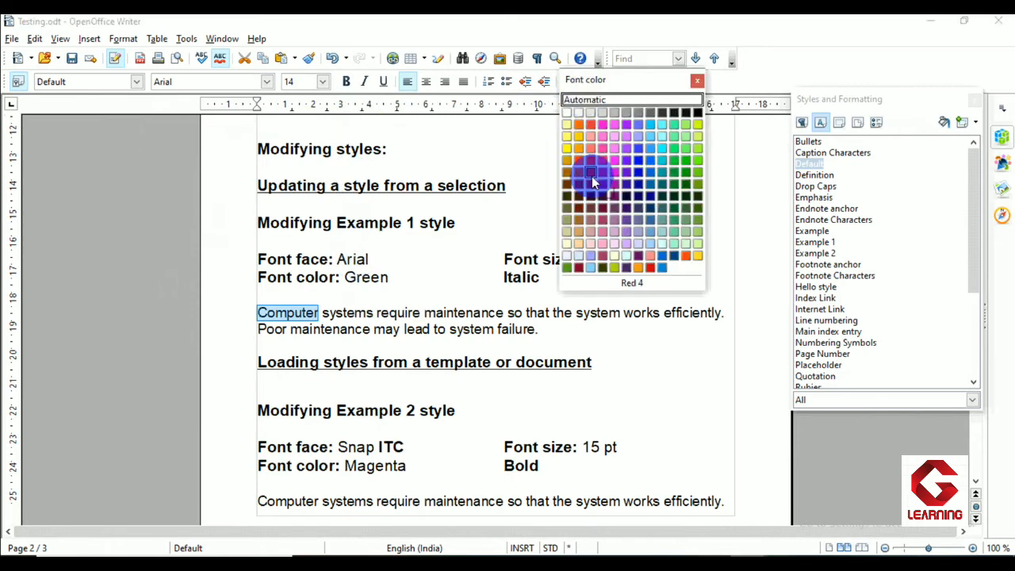
click(687, 199)
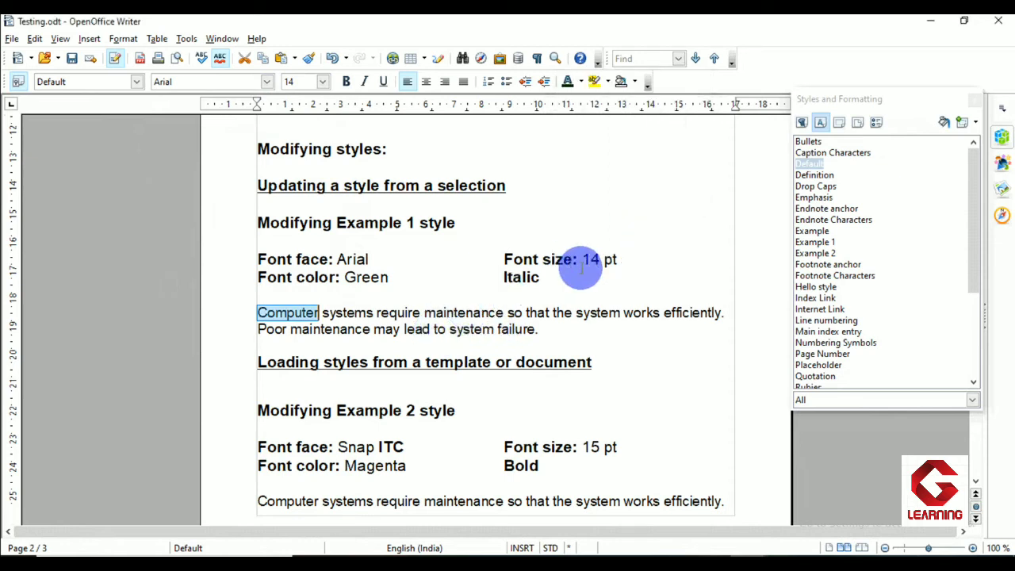
click(364, 81)
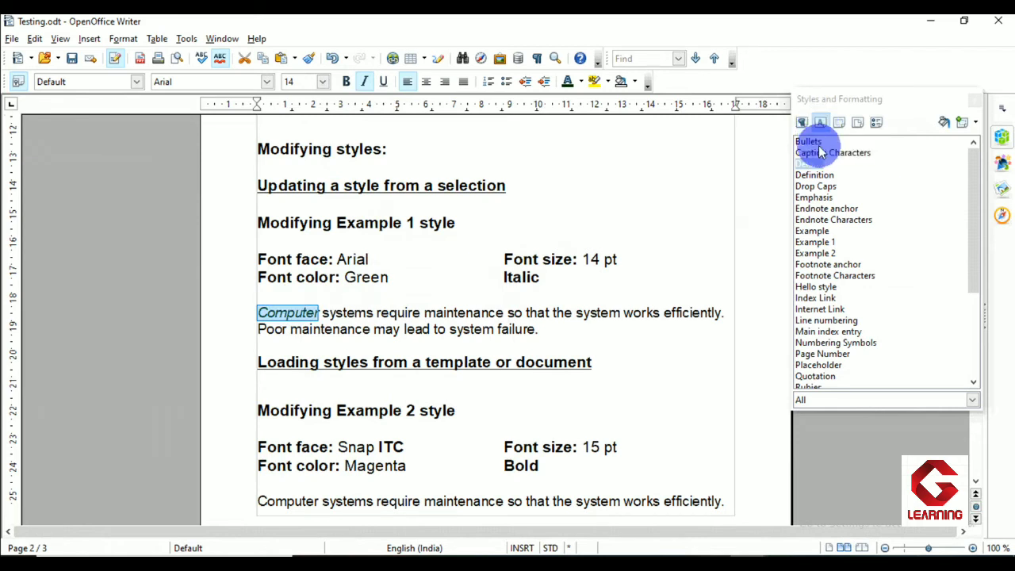
Update the Example 1 character style from the formatting of the selected word Computer
click(816, 242)
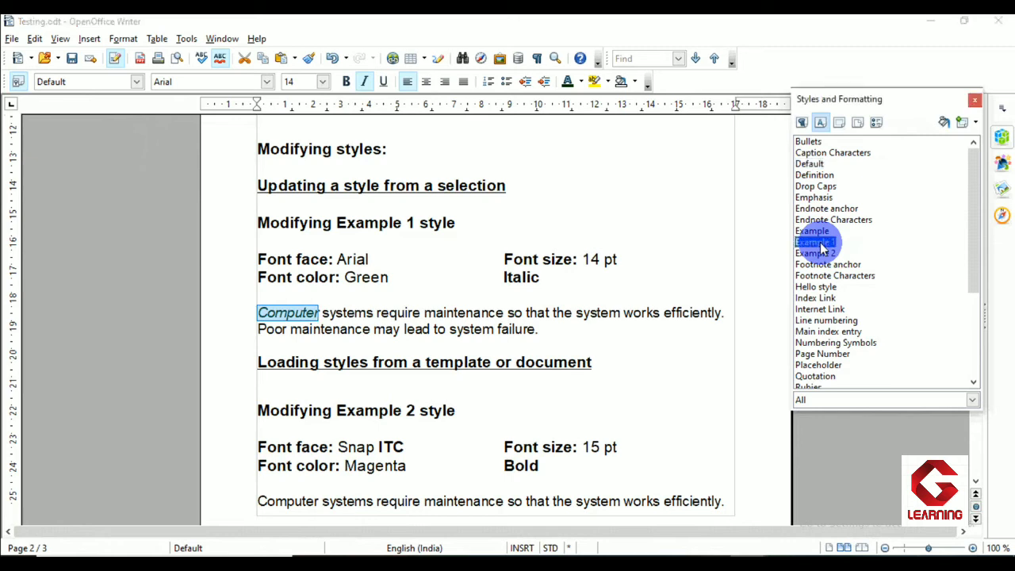
click(979, 131)
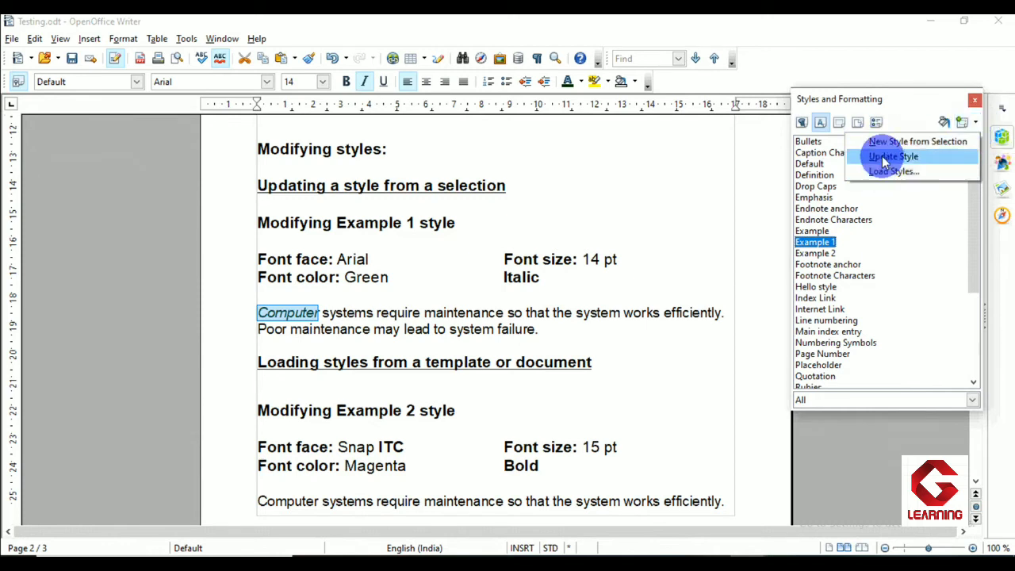
click(921, 158)
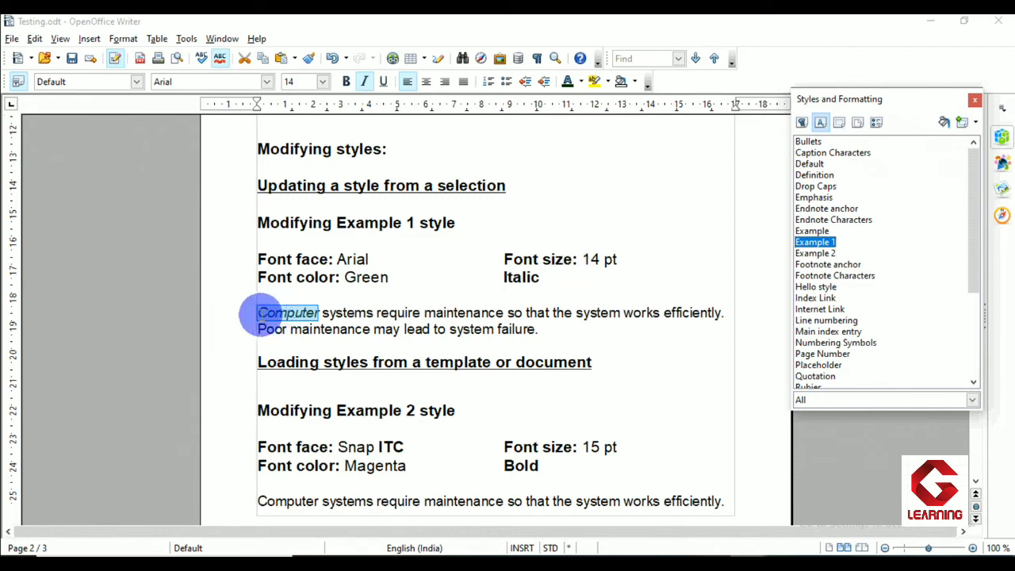
double_click(264, 314)
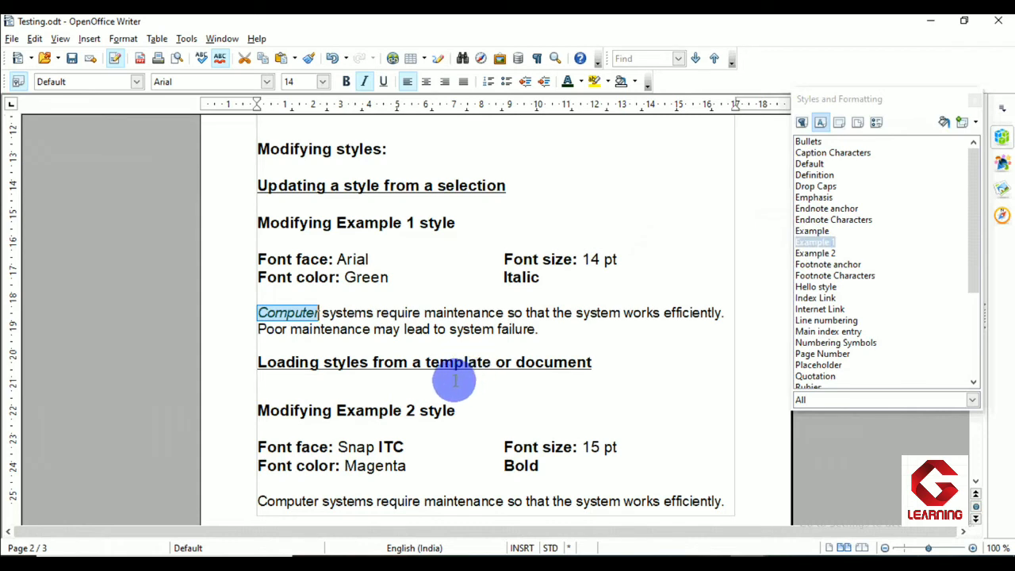
Apply the updated Example 1 character style to the word maintenance in the first line of the same paragraph
drag(424, 312, 502, 312)
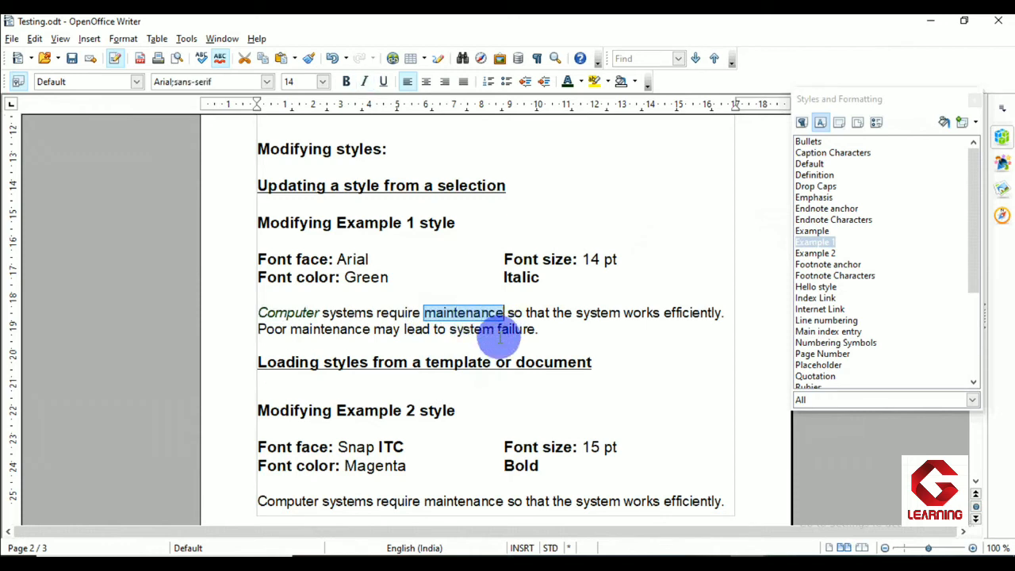
double_click(814, 242)
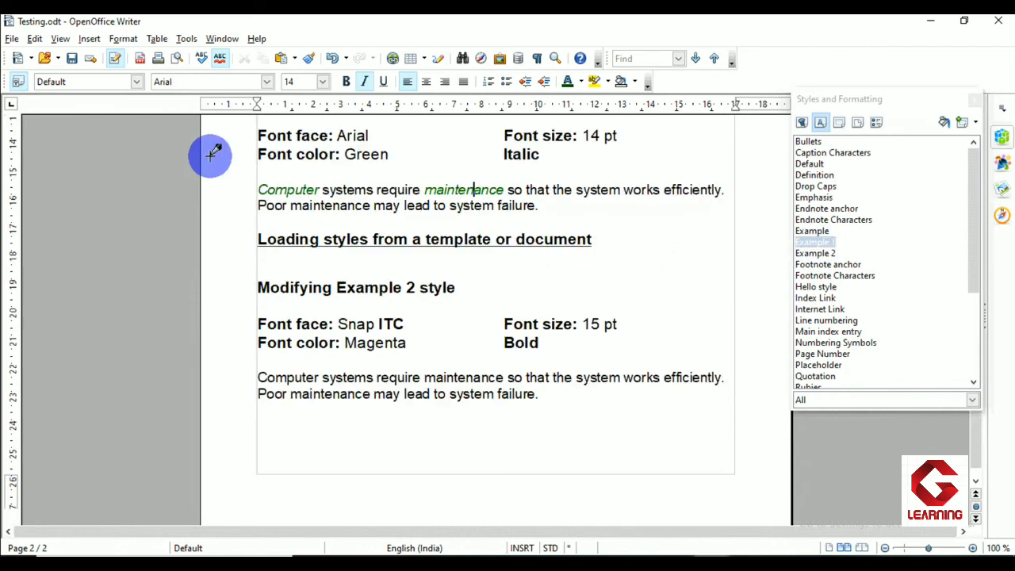
double_click(446, 192)
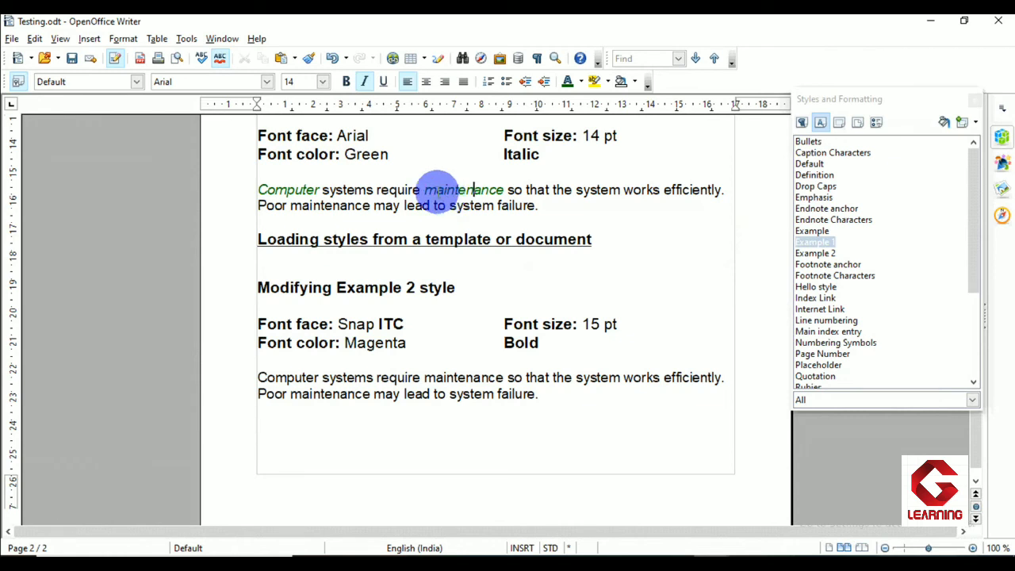
drag(423, 190, 504, 190)
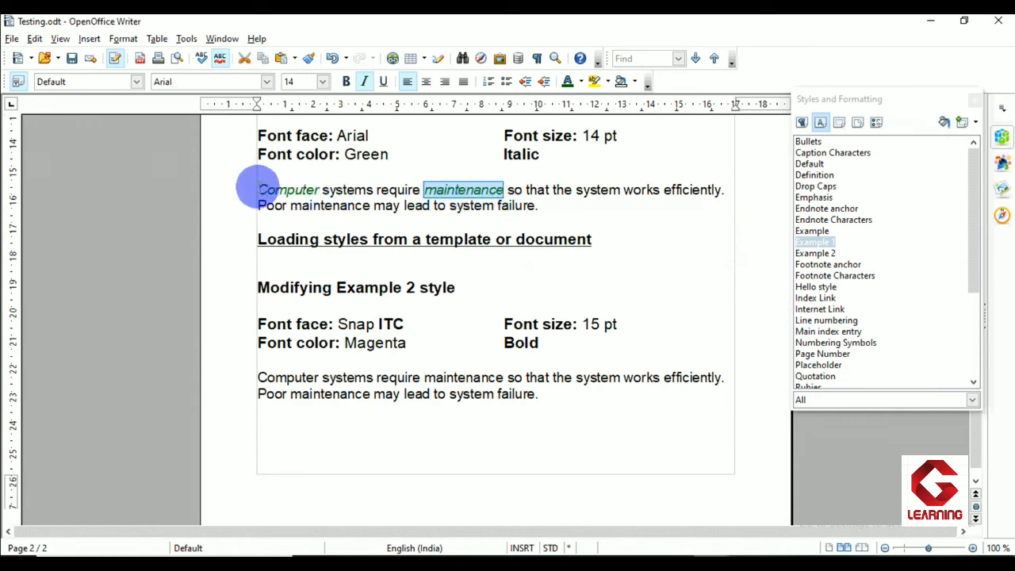
drag(259, 190, 317, 190)
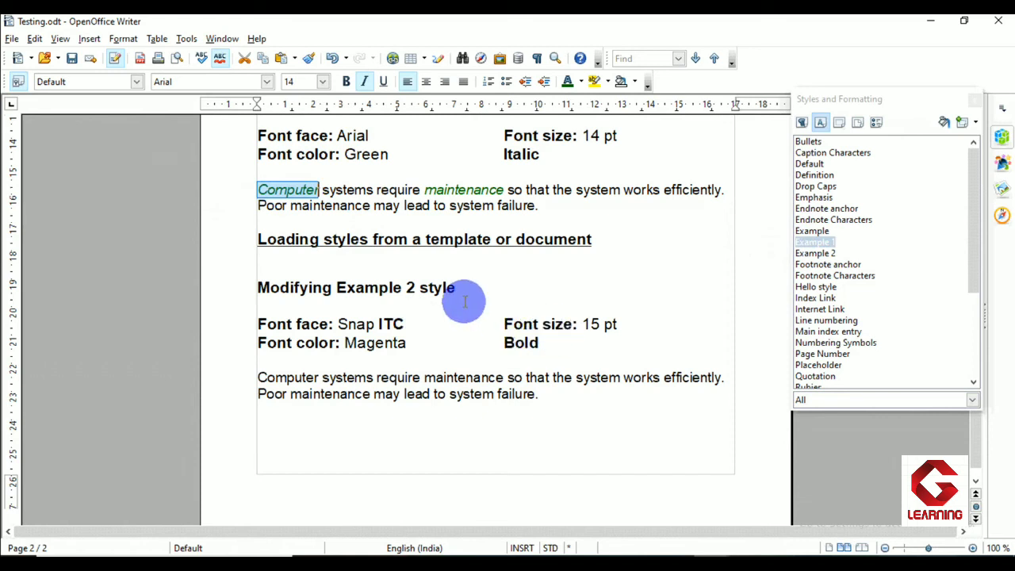
scroll(464, 304, up, 2)
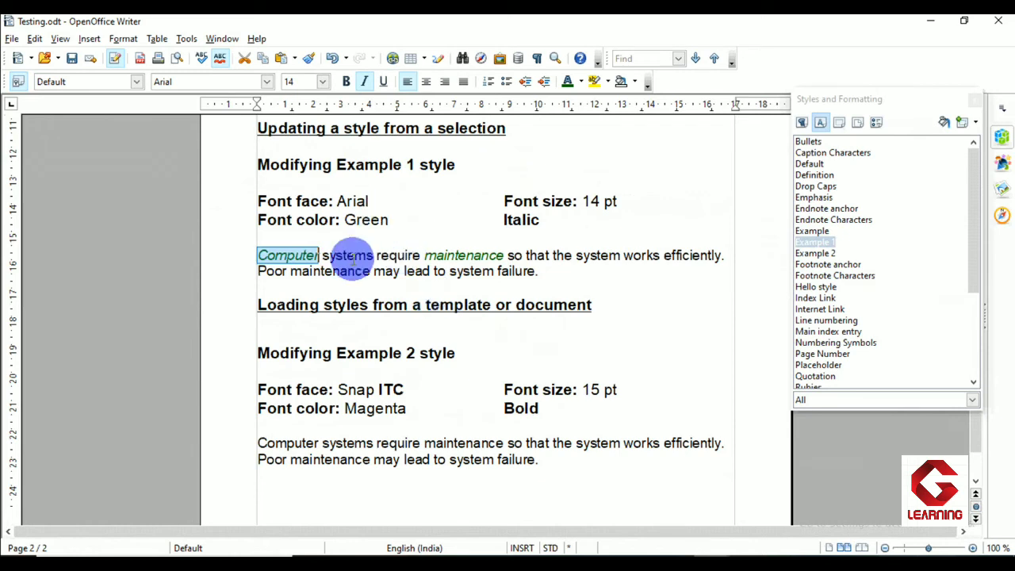
scroll(341, 257, down, 2)
Apply the Example 2 character style to the word that in the paragraph under Modifying Example 2 style
drag(258, 238, 605, 243)
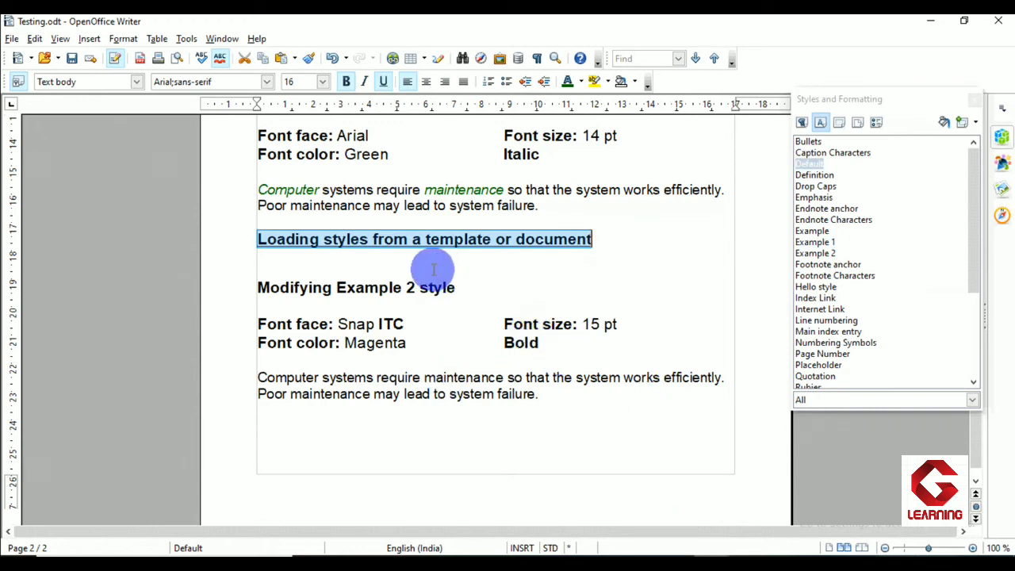
click(816, 254)
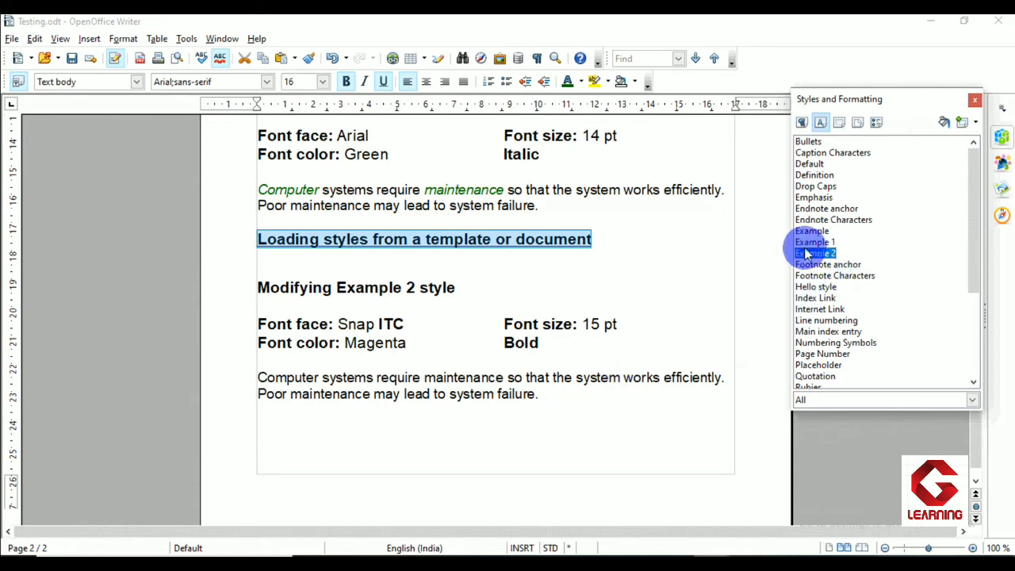
click(525, 378)
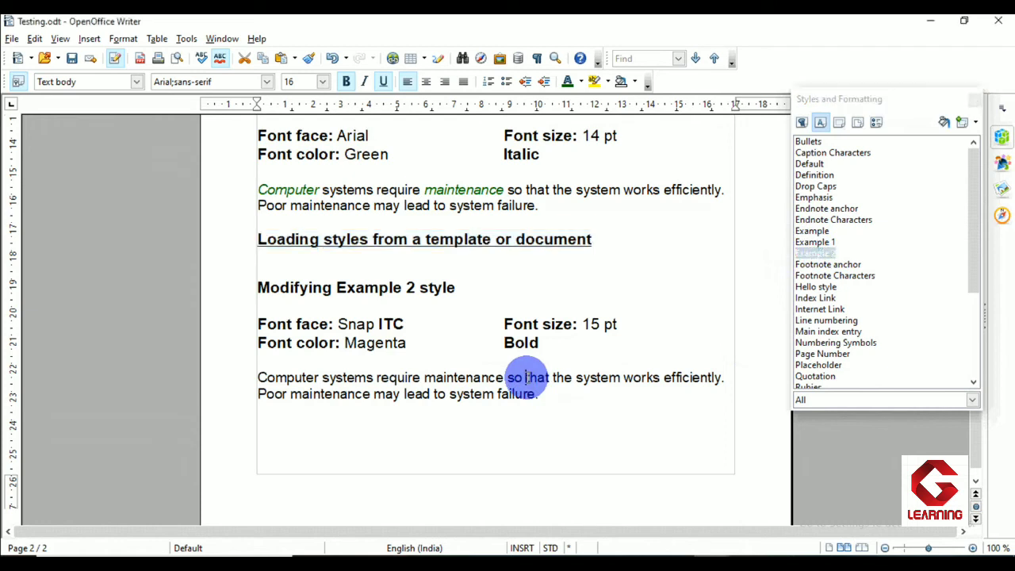
double_click(527, 378)
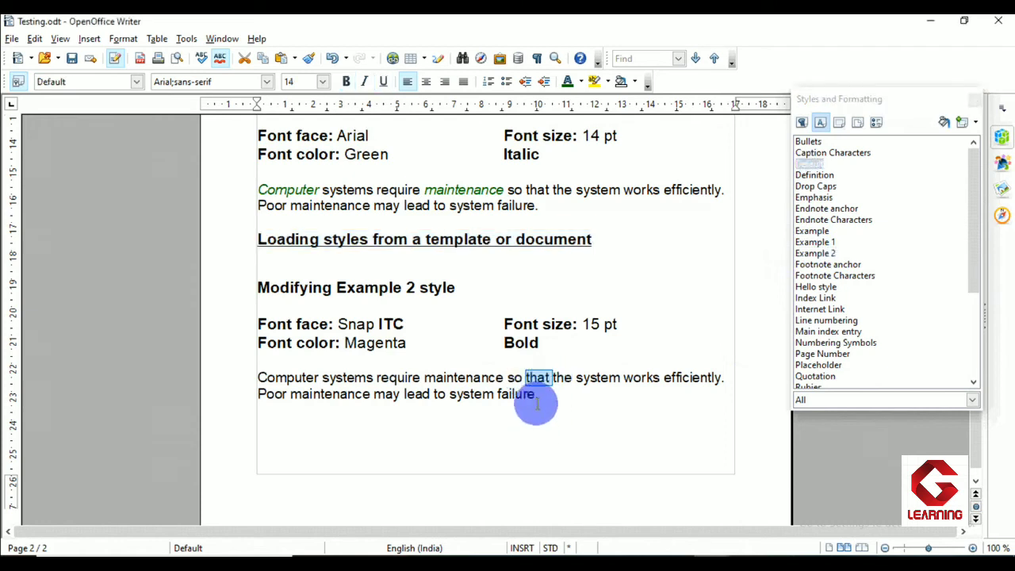
double_click(816, 253)
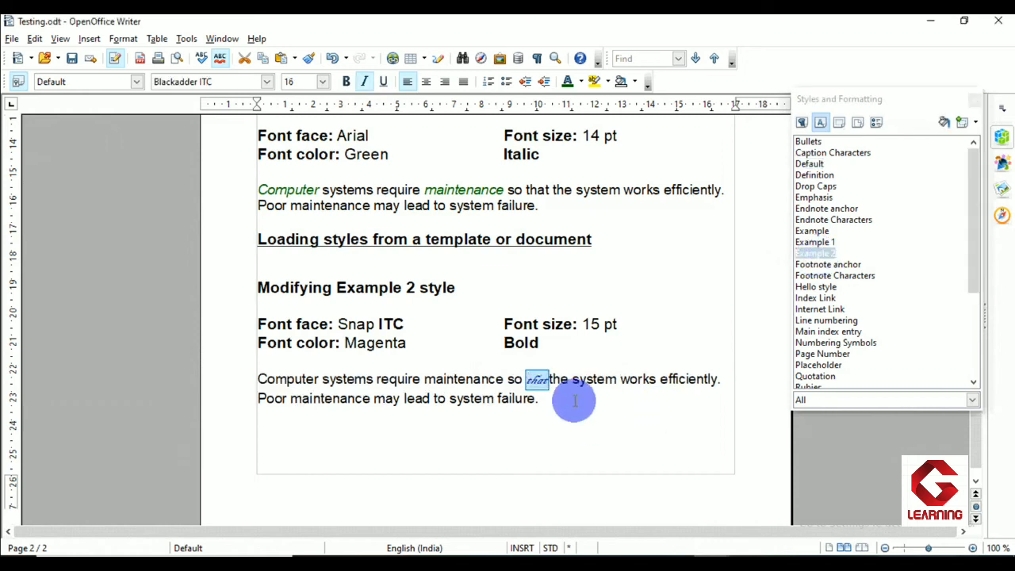
click(545, 386)
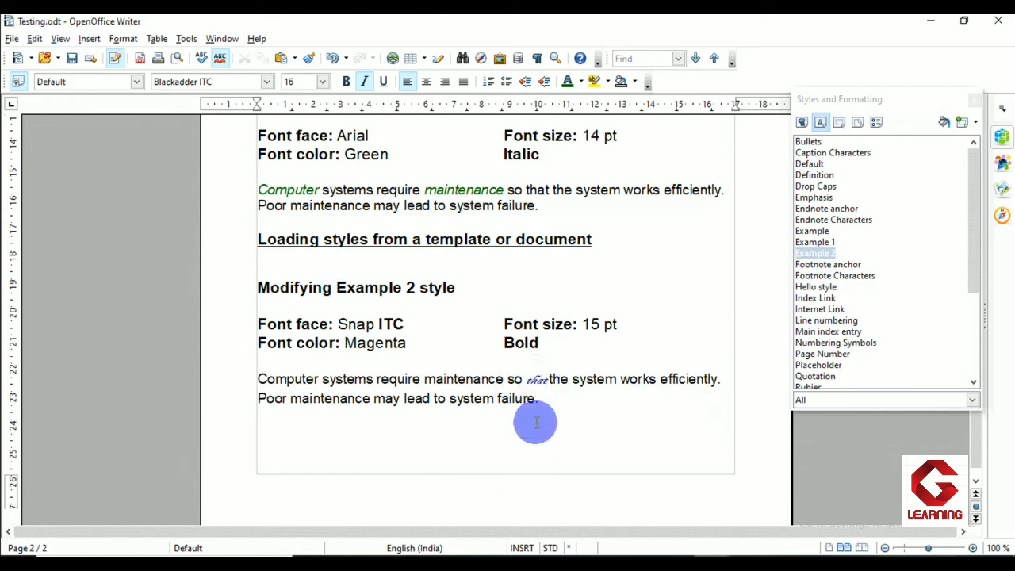
double_click(536, 379)
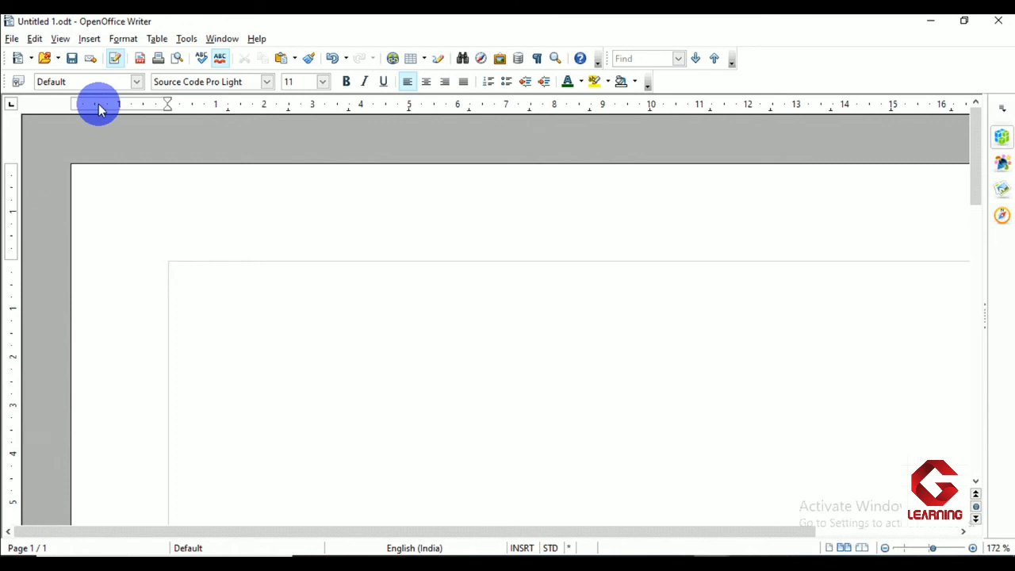
In Untitled 1.odt, show the character styles and enter the text Information Technology on the first line
key(F11)
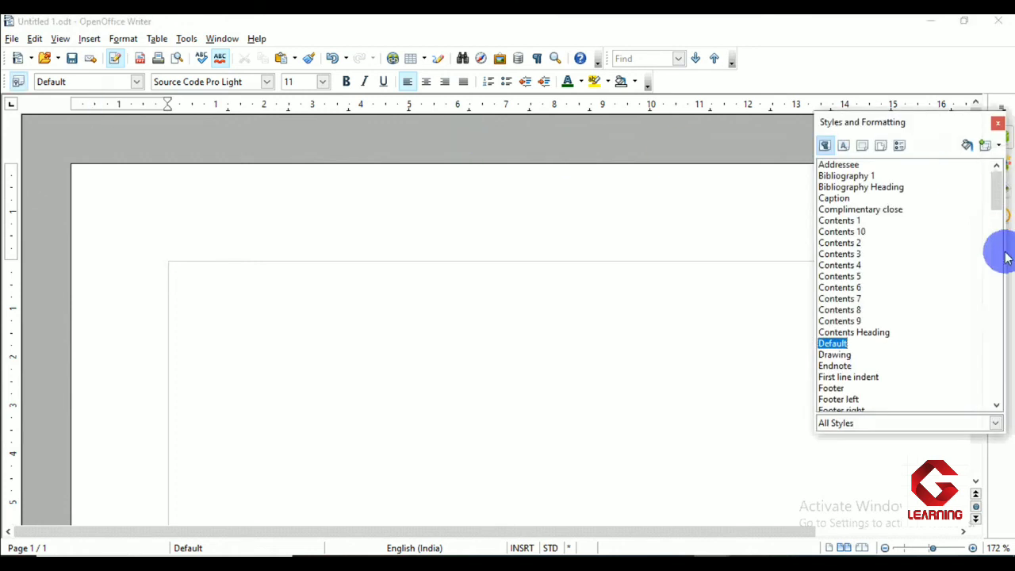
click(843, 145)
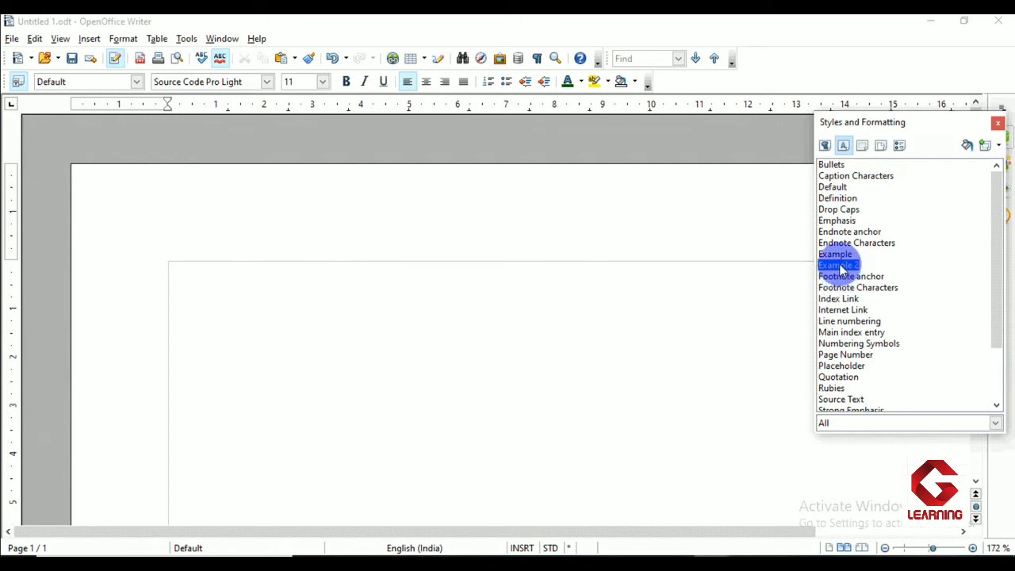
click(234, 291)
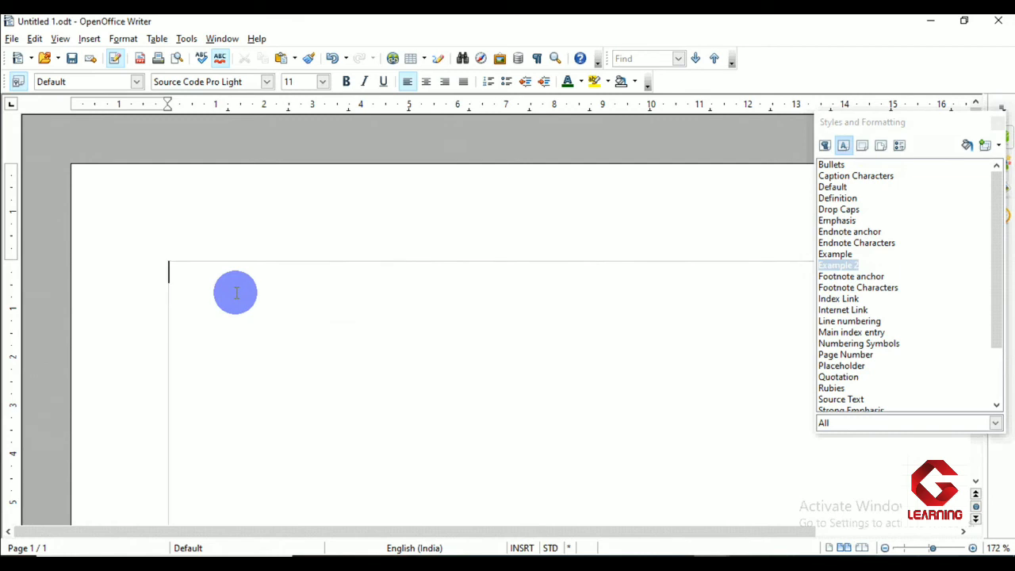
text(Information Tech)
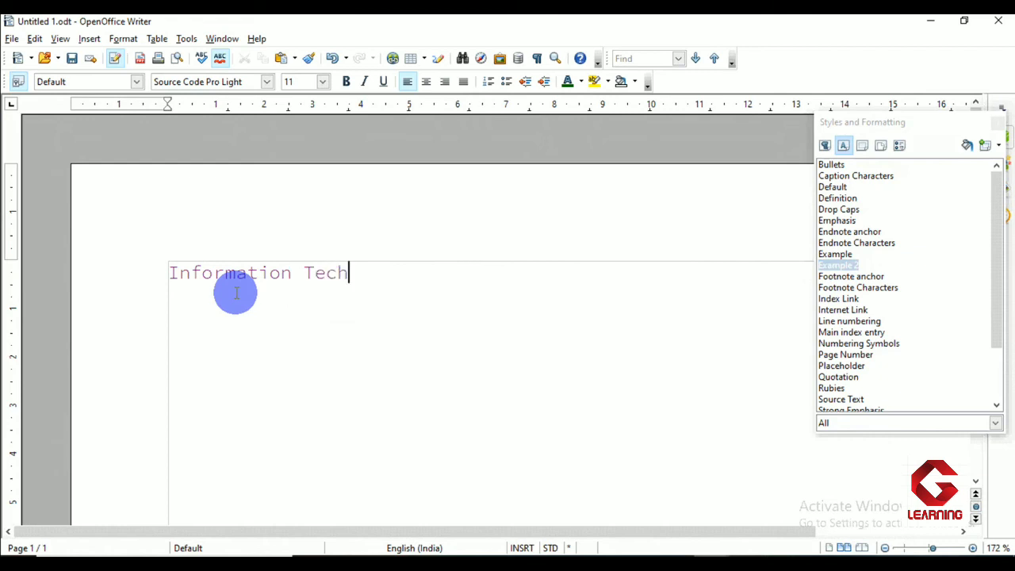
text(nology)
Apply the Example 2 character style to the whole Information Technology text
click(170, 272)
drag(169, 272, 417, 274)
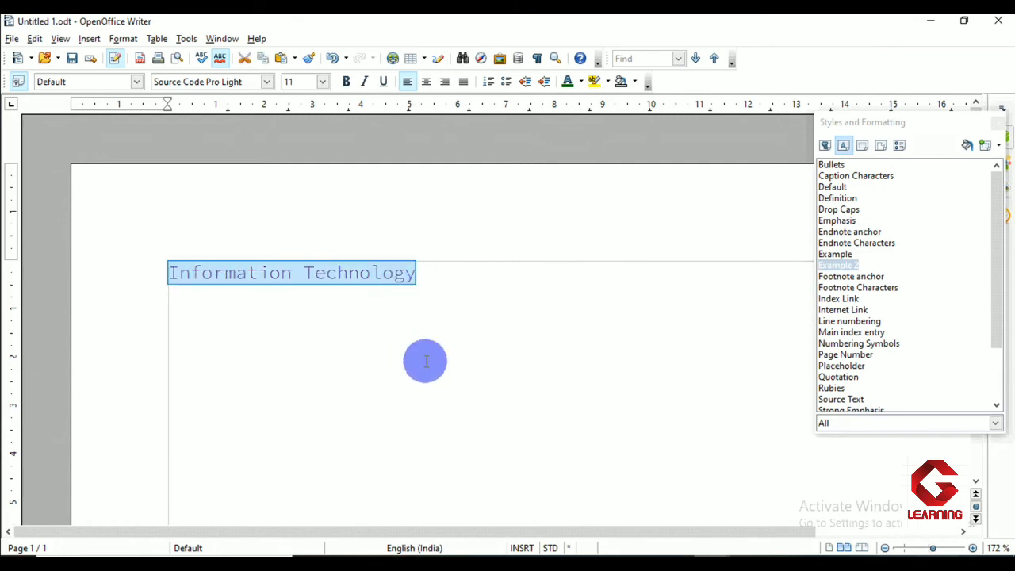
double_click(845, 266)
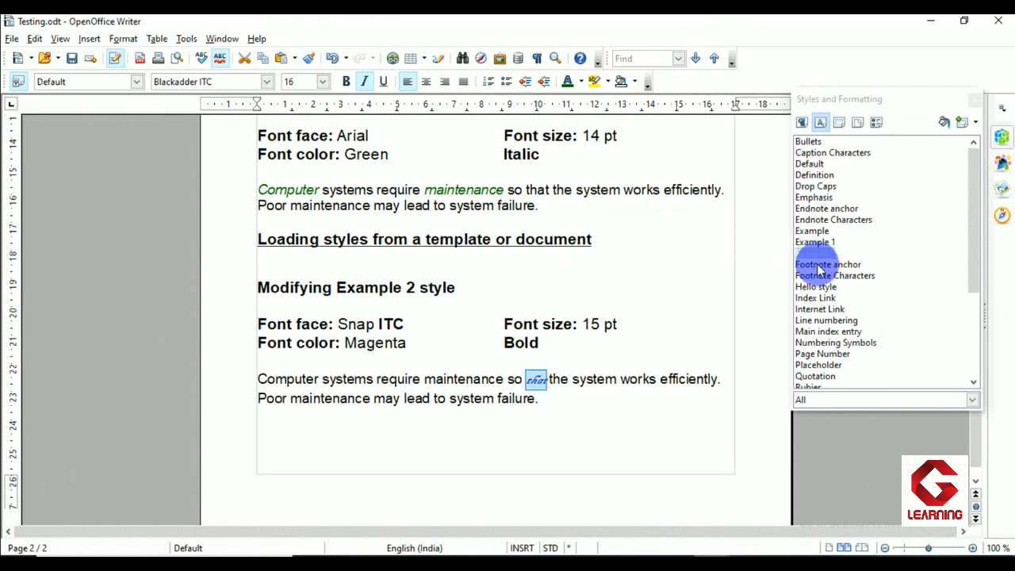
In Testing.odt, load the text styles from the file Untitled 1 with Overwrite enabled
click(975, 125)
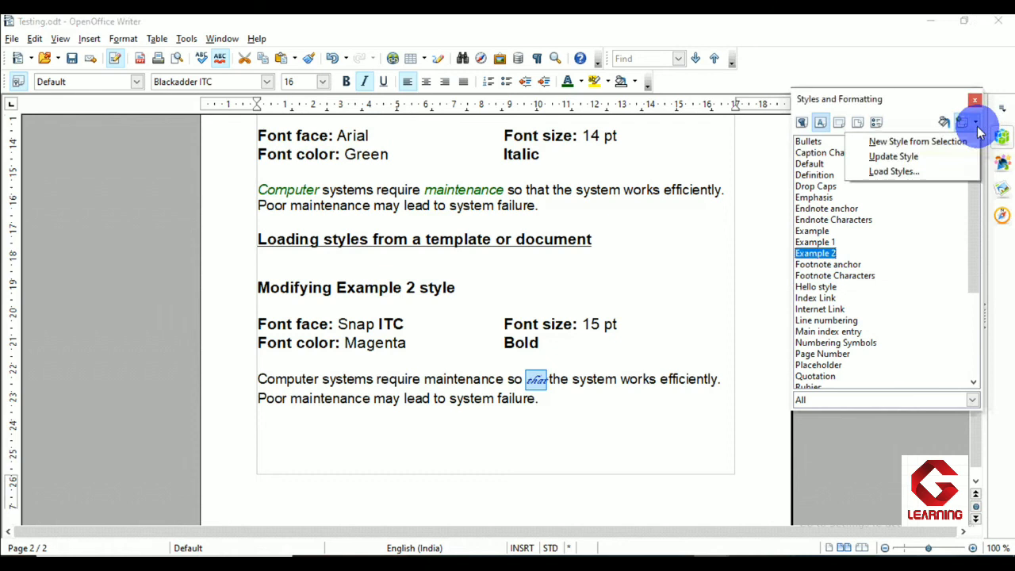
click(899, 173)
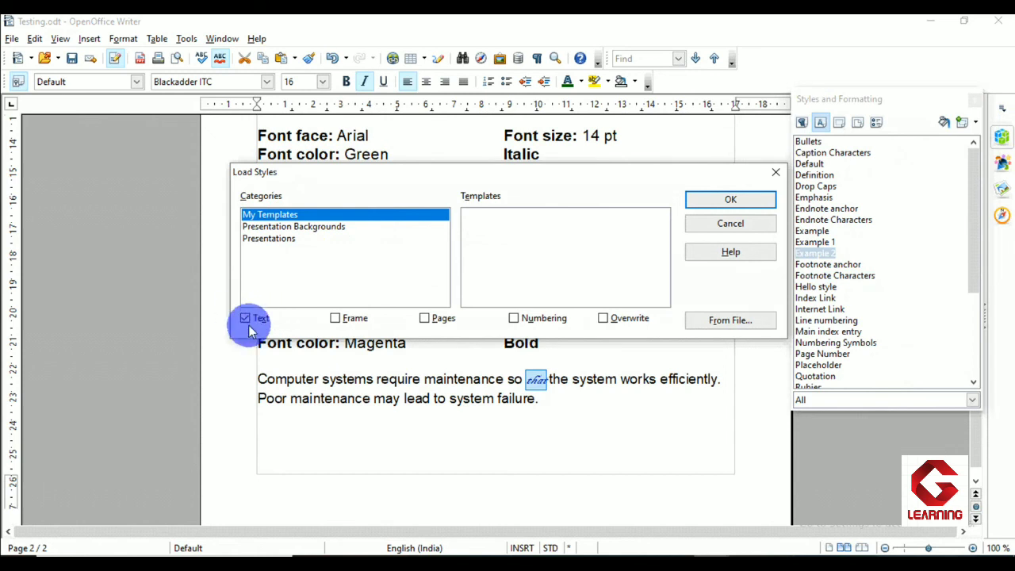
click(609, 319)
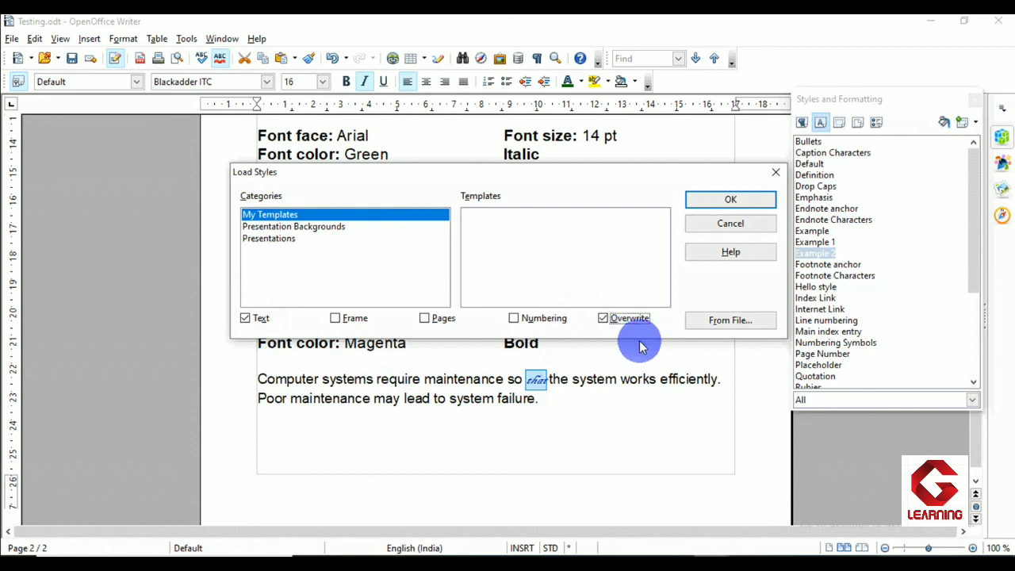
click(729, 320)
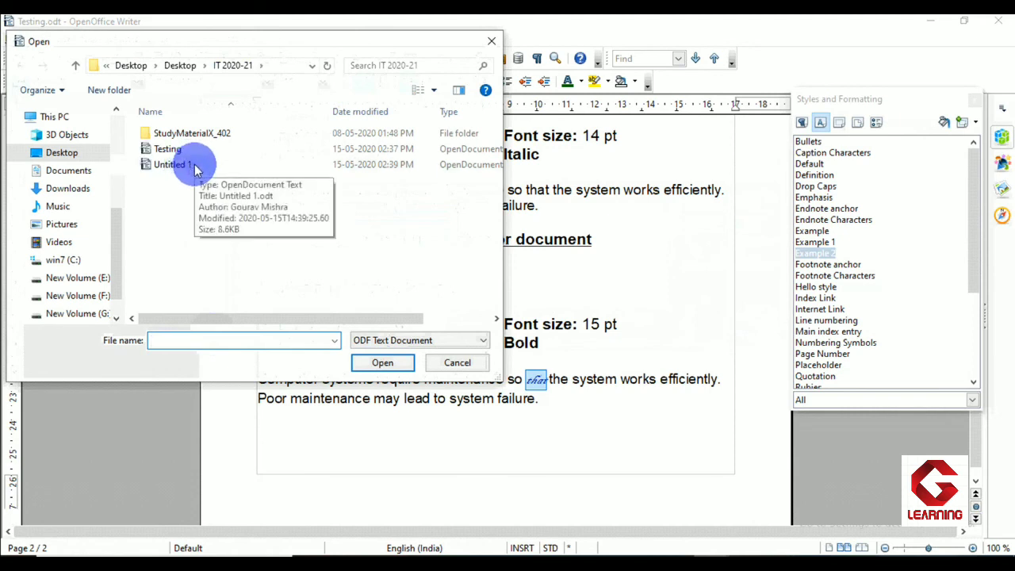
double_click(196, 169)
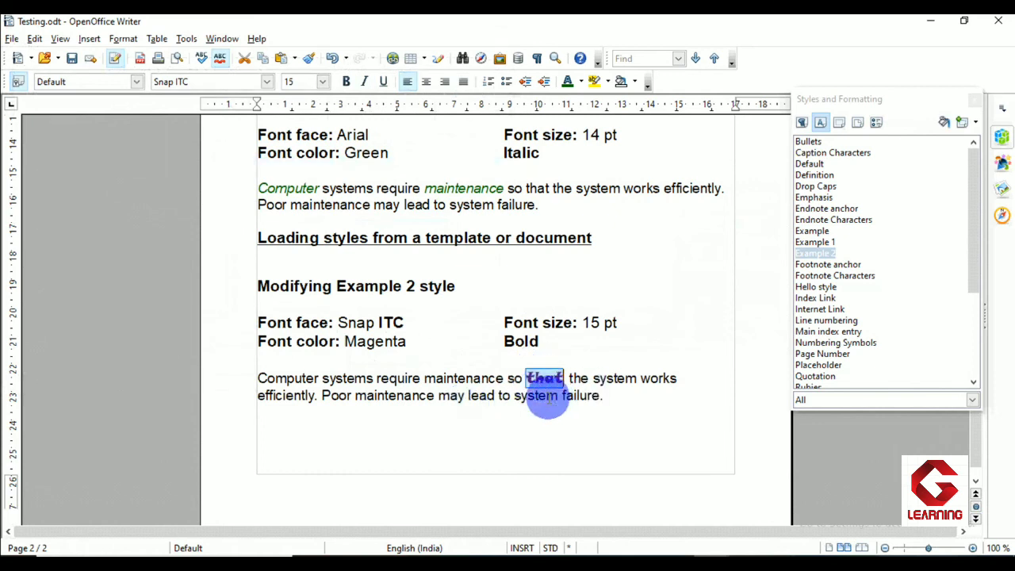
Apply the reloaded Example 2 character style to the word Computer in the paragraph under Modifying Example 2 style
click(538, 395)
drag(257, 381, 317, 378)
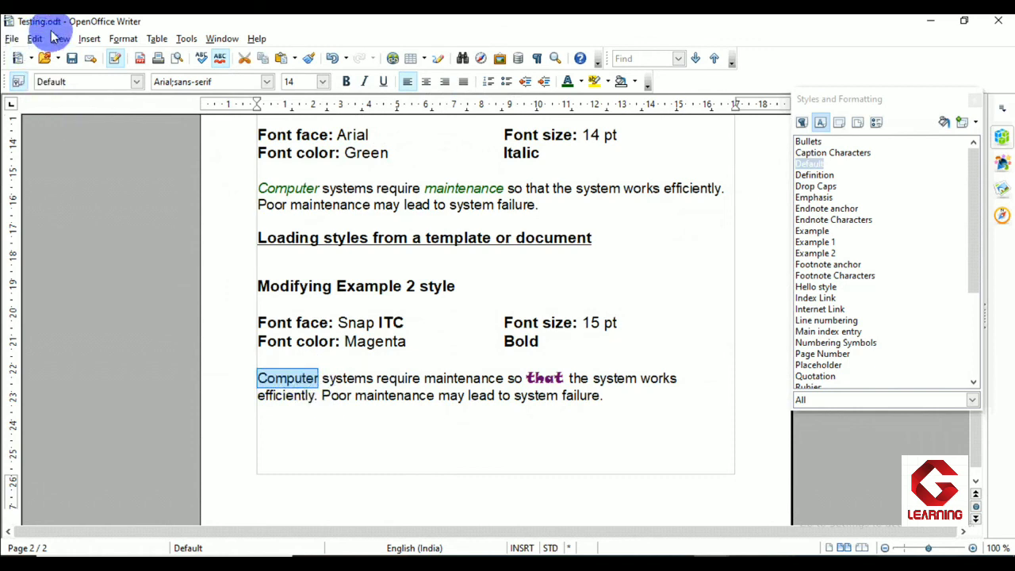
double_click(827, 254)
click(268, 399)
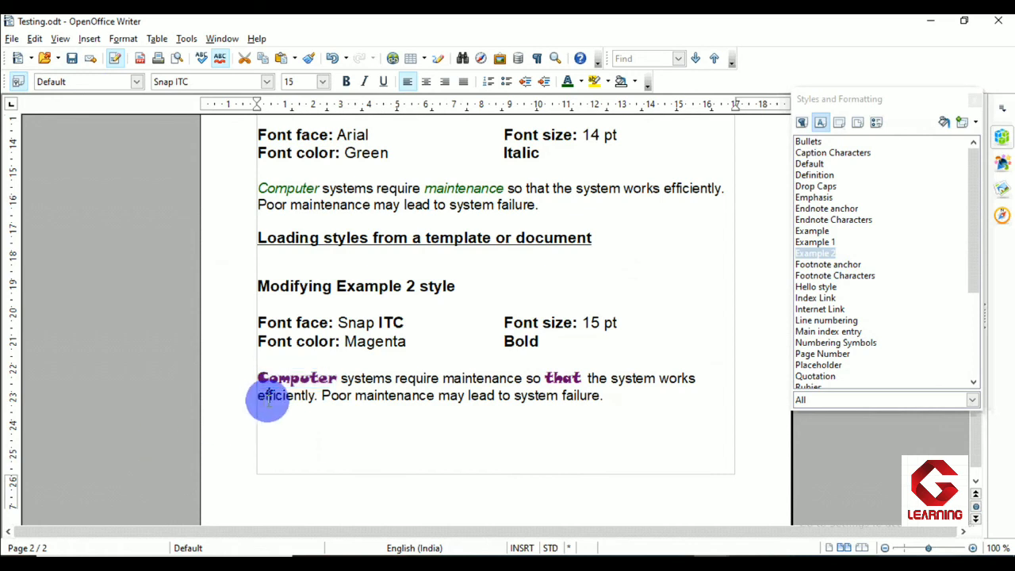
drag(259, 379, 339, 379)
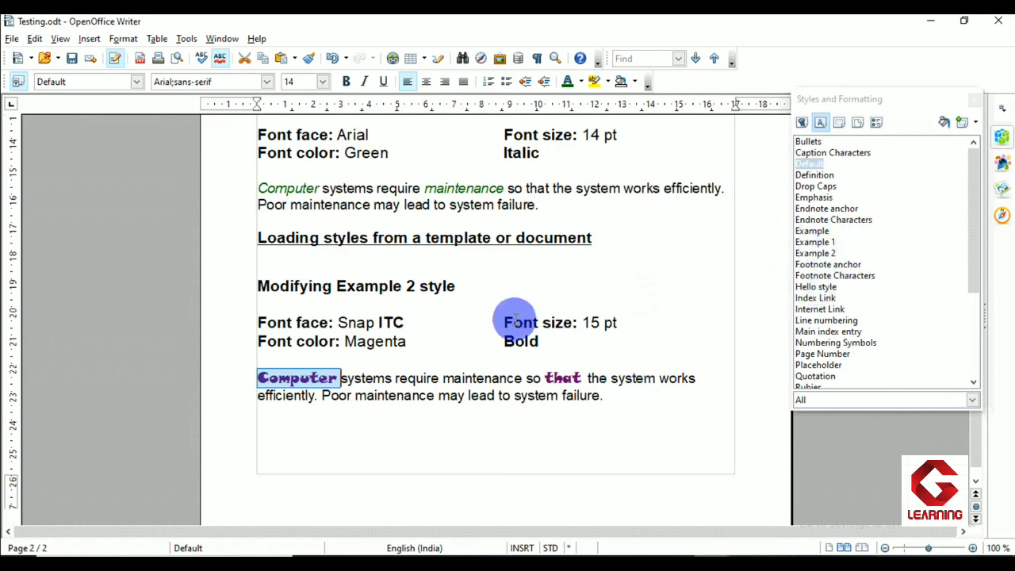
scroll(468, 315, up, 2)
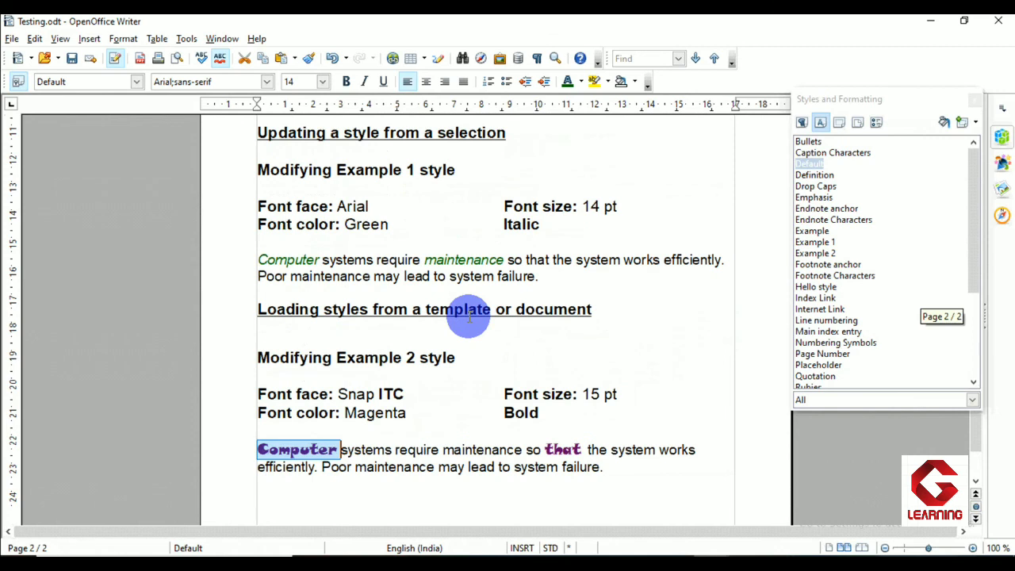